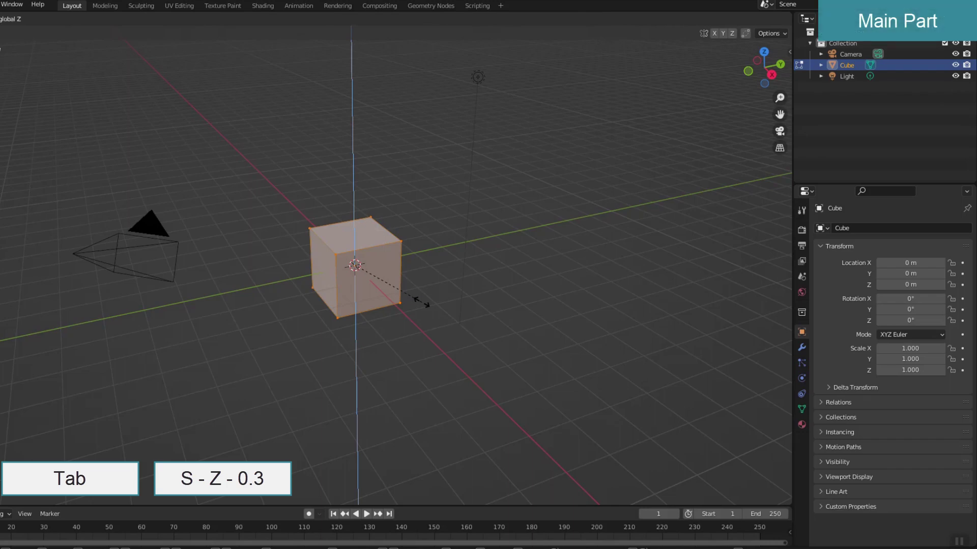
- Scale the cube to 0.3 along Z and extrude its positive Y side face outward by a short section
{"action": "type", "text": "0.3"}
{"action": "key", "text": "Return"}
{"action": "mouse_move", "coordinate": [421, 301]}
{"action": "middle_mouse_down"}
{"action": "mouse_move", "coordinate": [373, 290]}
{"action": "mouse_move", "coordinate": [419, 293]}
{"action": "middle_mouse_up"}
{"action": "key", "text": "3"}
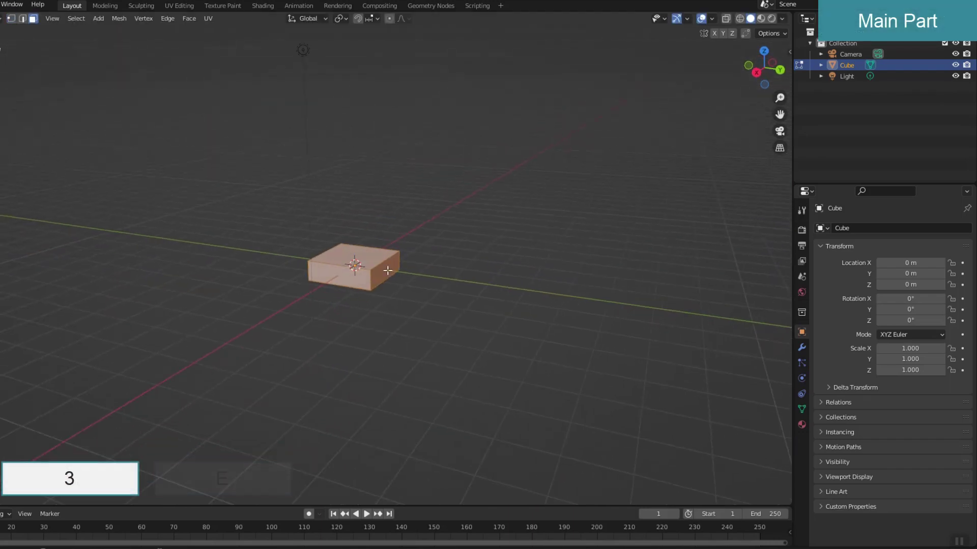
{"action": "left_click", "coordinate": [387, 271]}
{"action": "key", "text": "e"}
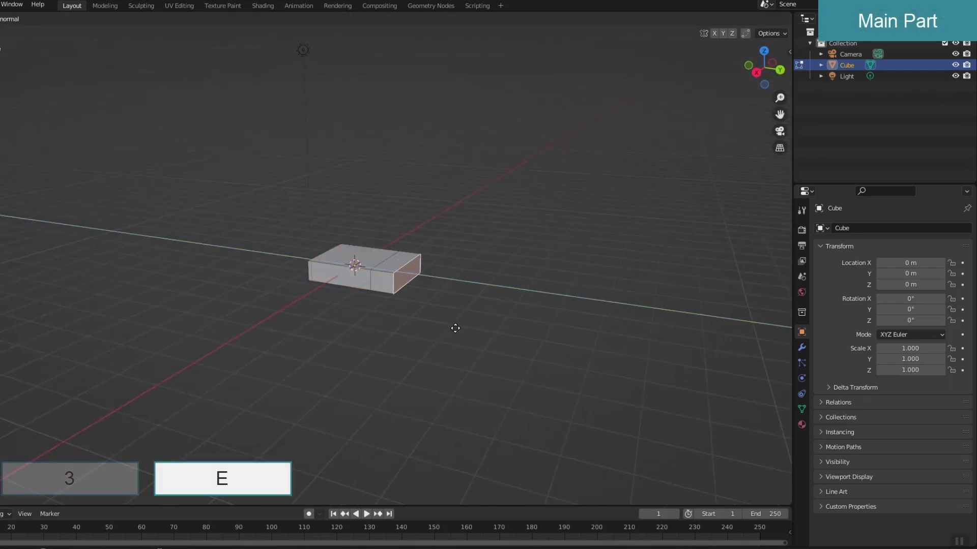
{"action": "left_click", "coordinate": [456, 328]}
- Extrude the top face of the short end section upward to form a tall upright panel
{"action": "left_click", "coordinate": [398, 259]}
{"action": "middle_click_drag", "start_coordinate": [450, 326], "coordinate": [522, 317]}
{"action": "key", "text": "e"}
- Extrude the opposite end of the slab to lengthen the base and raise that section's top face into a tall rear block
{"action": "left_click", "coordinate": [326, 273]}
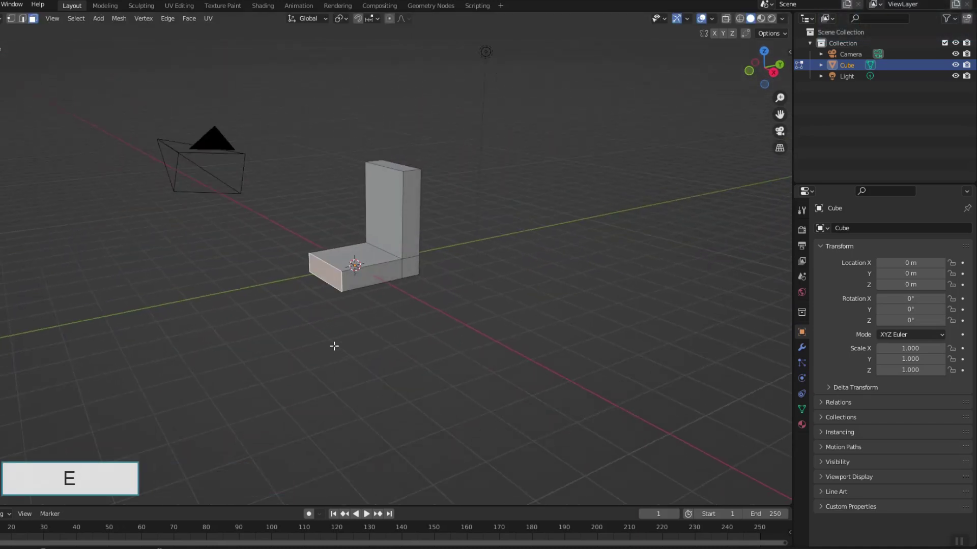
{"action": "key", "text": "e"}
{"action": "left_click", "coordinate": [218, 364]}
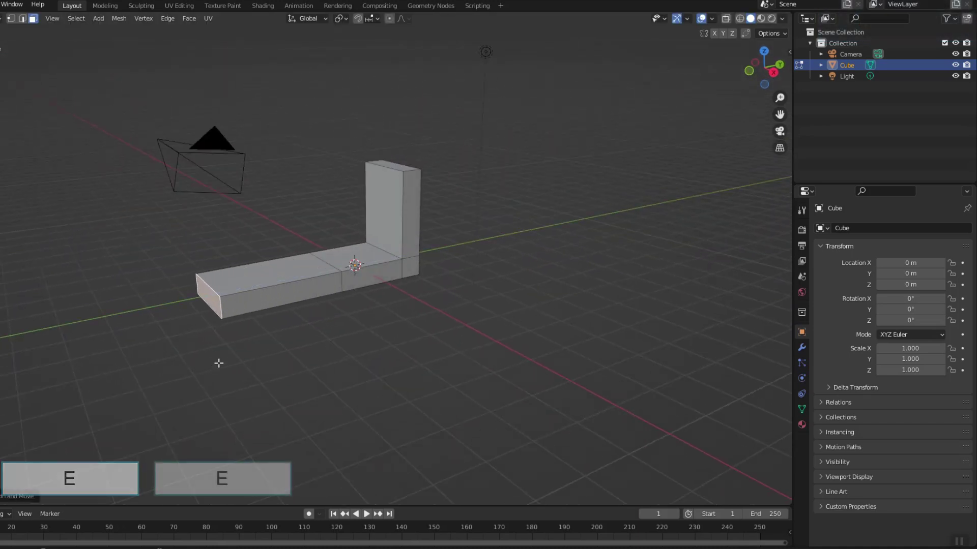
{"action": "left_click", "coordinate": [281, 277]}
{"action": "key", "text": "e"}
{"action": "left_click", "coordinate": [323, 267]}
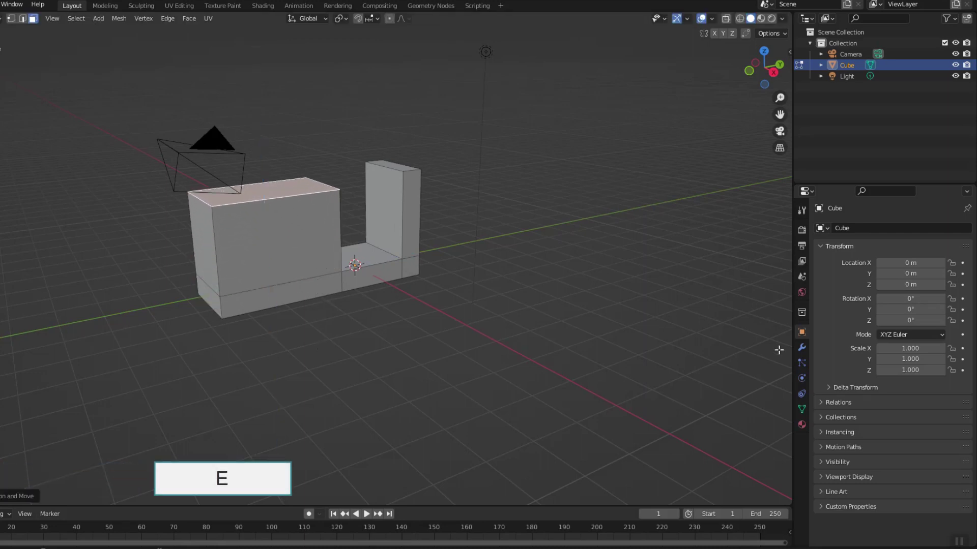
- Add a Subdivision Surface modifier to the body with viewport and render levels set to 3
{"action": "left_click", "coordinate": [802, 348]}
{"action": "left_click", "coordinate": [858, 228]}
{"action": "left_click", "coordinate": [739, 417]}
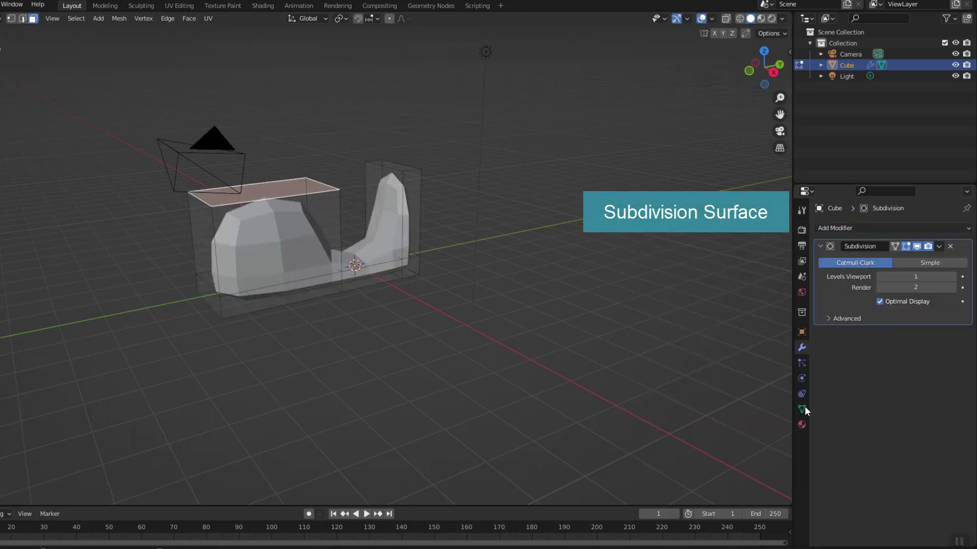
{"action": "left_click", "coordinate": [952, 276]}
{"action": "left_click", "coordinate": [953, 276]}
{"action": "left_click", "coordinate": [953, 287]}
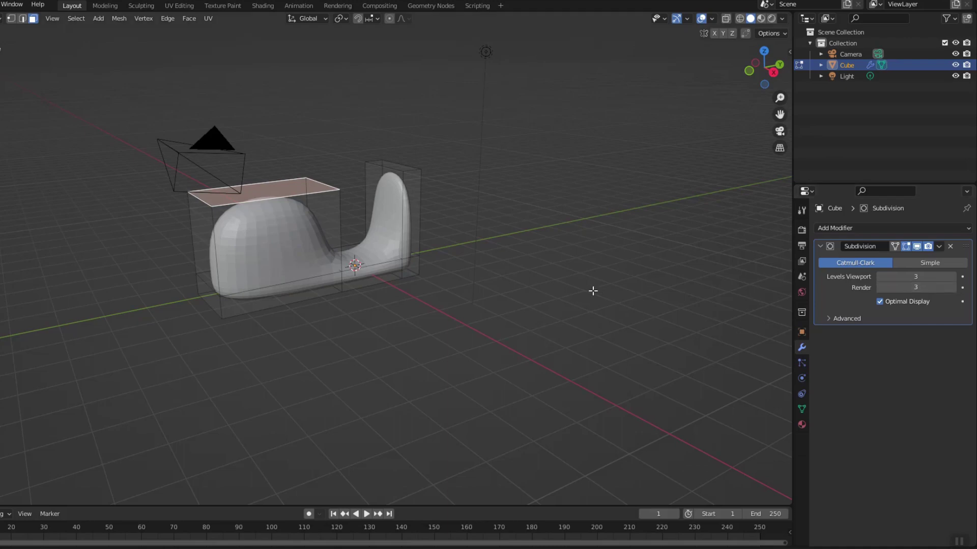
- Scale down the top face of the upright panel slightly
{"action": "middle_click_drag", "start_coordinate": [593, 291], "coordinate": [434, 282]}
{"action": "middle_click_drag", "start_coordinate": [440, 320], "coordinate": [407, 168]}
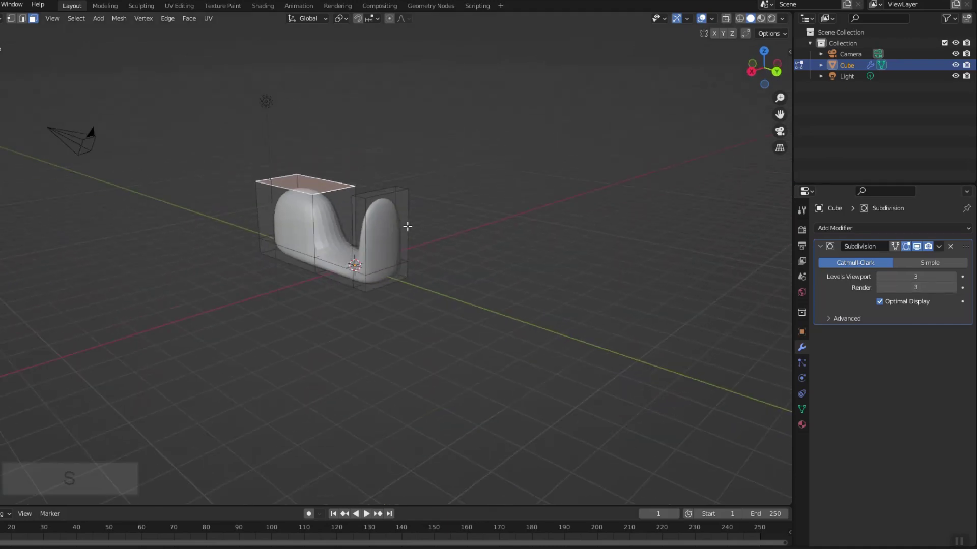
{"action": "key", "text": "s"}
{"action": "left_click", "coordinate": [503, 278]}
- Add a centred horizontal loop cut around the upright panel and shift its outer edge slightly outward along Y
{"action": "key", "text": "ctrl+r"}
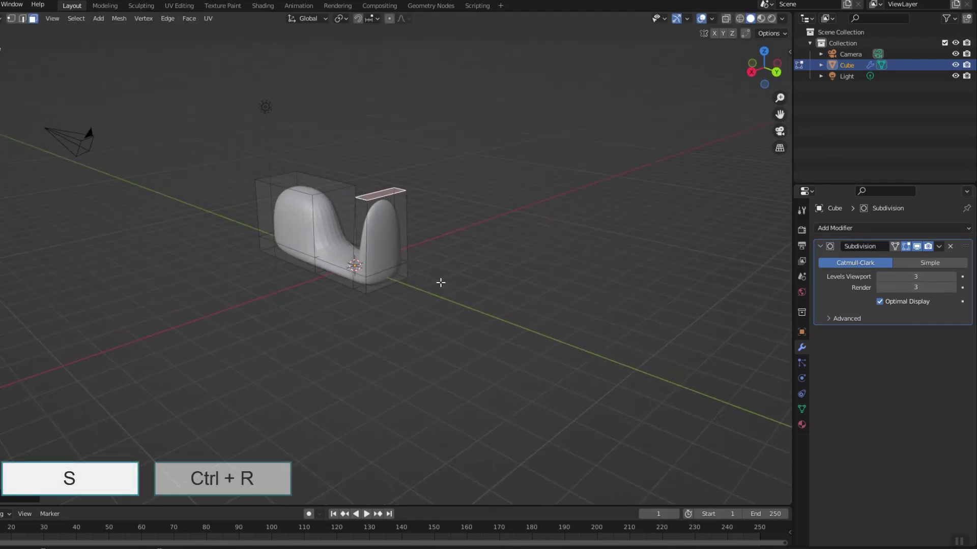
{"action": "left_click", "coordinate": [401, 251]}
{"action": "right_click", "coordinate": [418, 268]}
{"action": "middle_click_drag", "start_coordinate": [418, 267], "coordinate": [509, 270]}
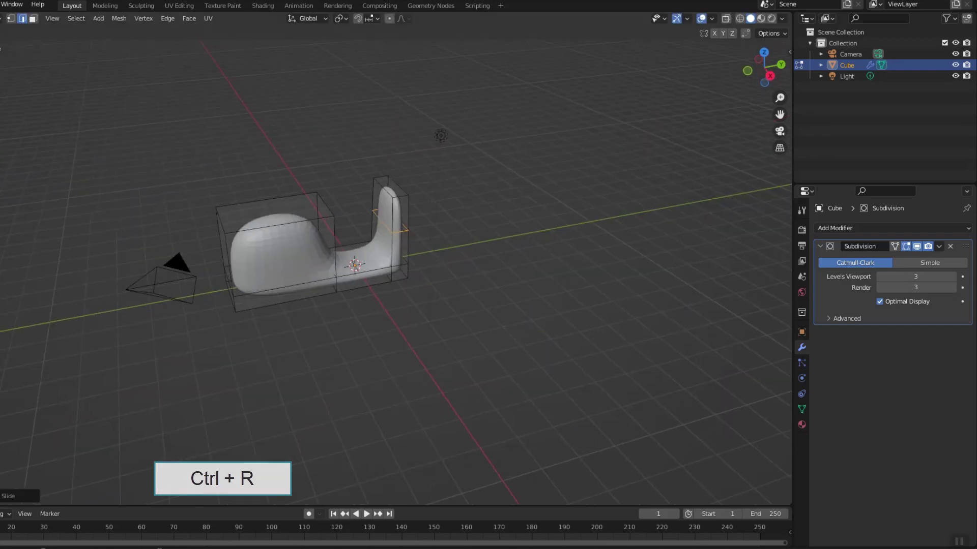
{"action": "left_click_drag", "start_coordinate": [432, 218], "coordinate": [437, 220]}
{"action": "middle_click_drag", "start_coordinate": [437, 219], "coordinate": [376, 244]}
- Inset the upright's outer faces, scale them down with an X-axis adjustment, and extrude them slightly into a front panel
{"action": "key", "text": "3"}
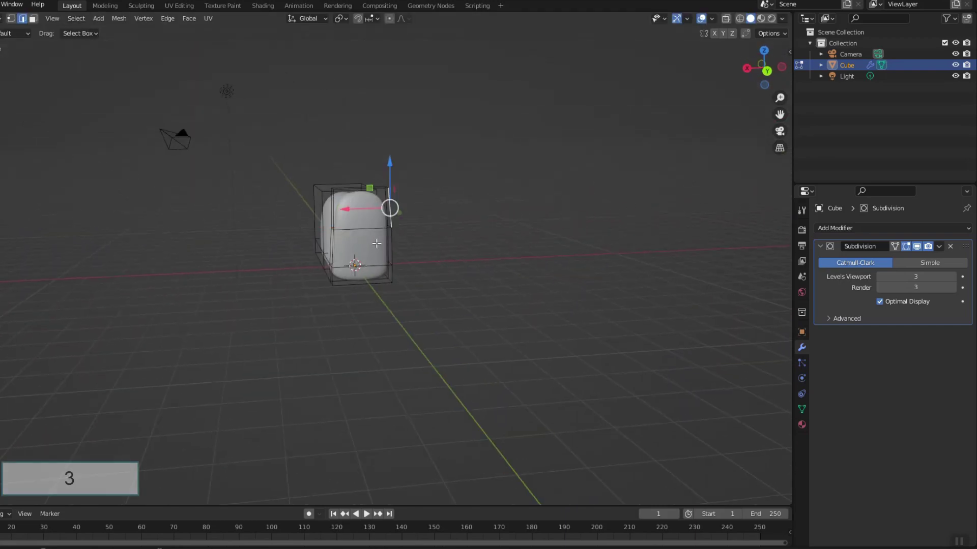
{"action": "key", "text": "3"}
{"action": "left_click", "coordinate": [368, 276]}
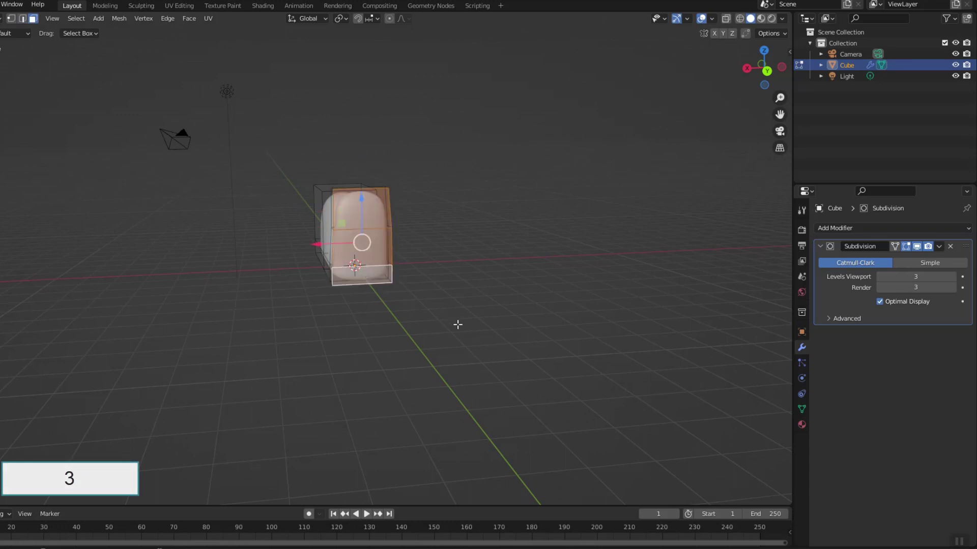
{"action": "key", "text": "i"}
{"action": "key", "text": "s"}
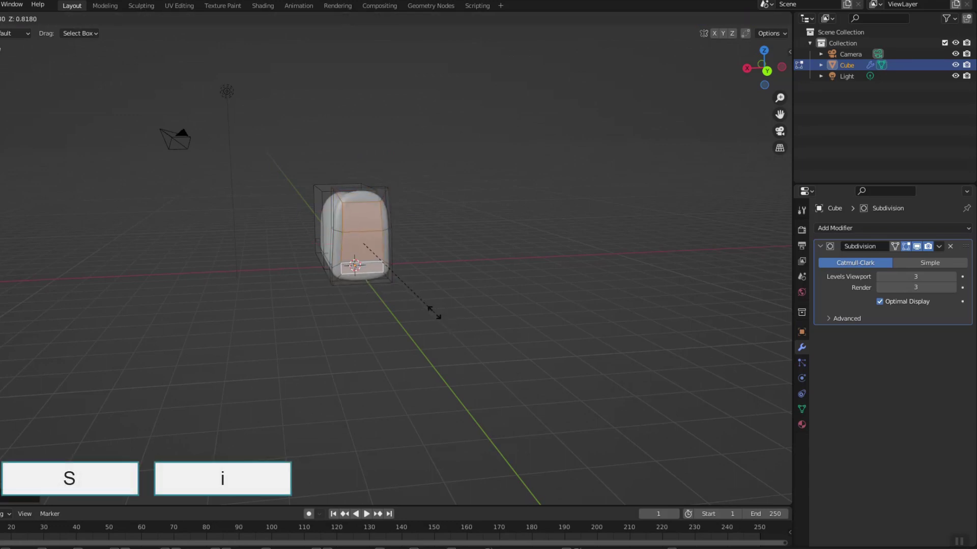
{"action": "key", "text": "x"}
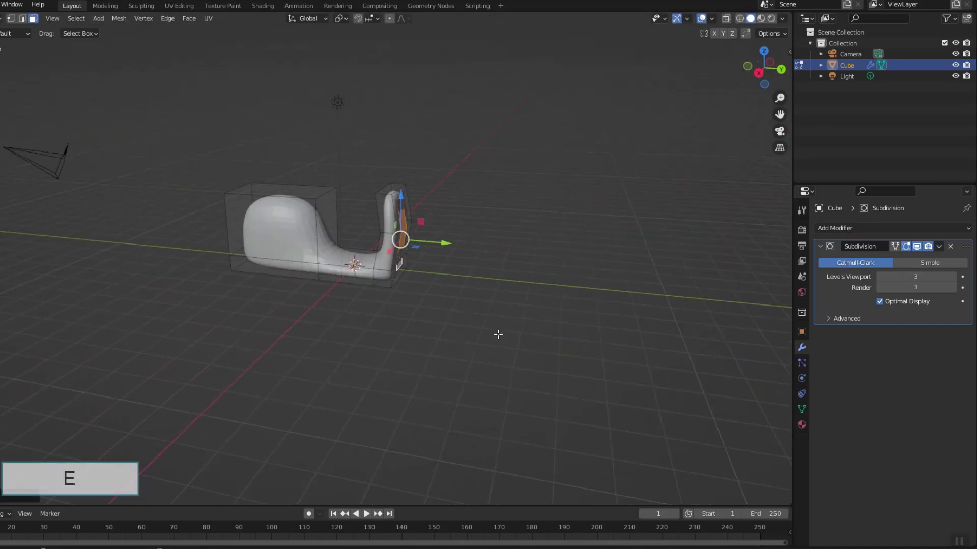
{"action": "key", "text": "Tab"}
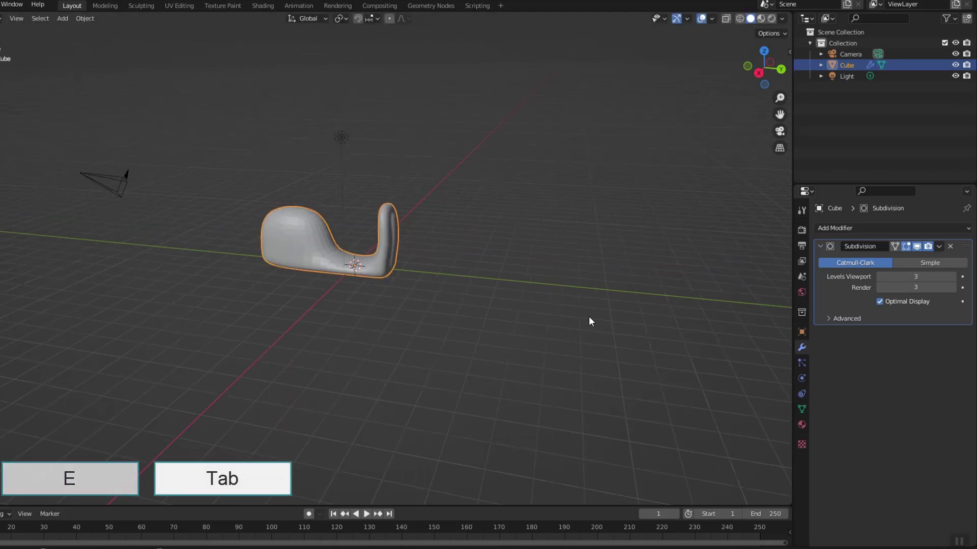
- Inset the positive X side faces of the rear block, scale the inset down and lower it along Z
{"action": "middle_click_drag", "start_coordinate": [590, 321], "coordinate": [337, 291]}
{"action": "key", "text": "Tab"}
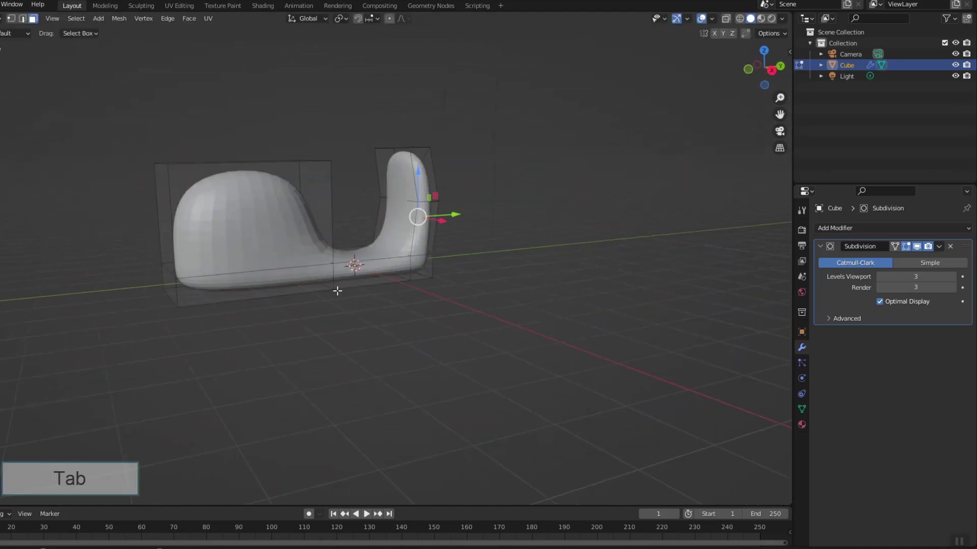
{"action": "left_click", "coordinate": [249, 216]}
{"action": "key", "text": "i"}
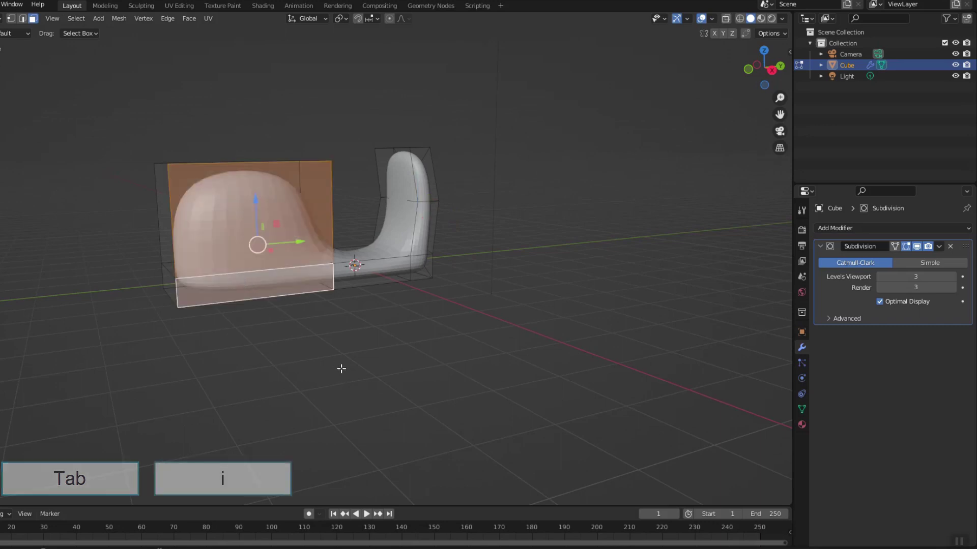
{"action": "left_click", "coordinate": [335, 361]}
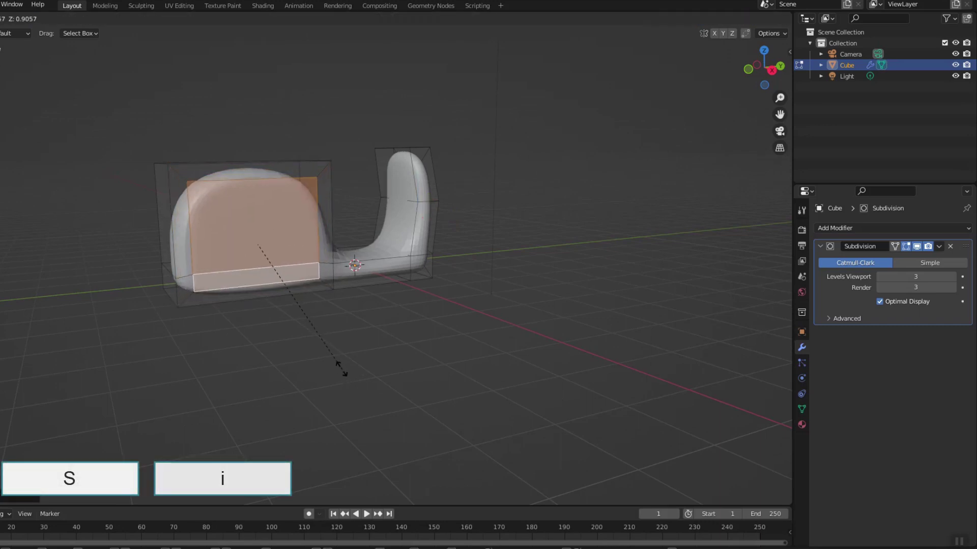
{"action": "left_click", "coordinate": [297, 338]}
{"action": "left_click_drag", "start_coordinate": [255, 202], "coordinate": [254, 207]}
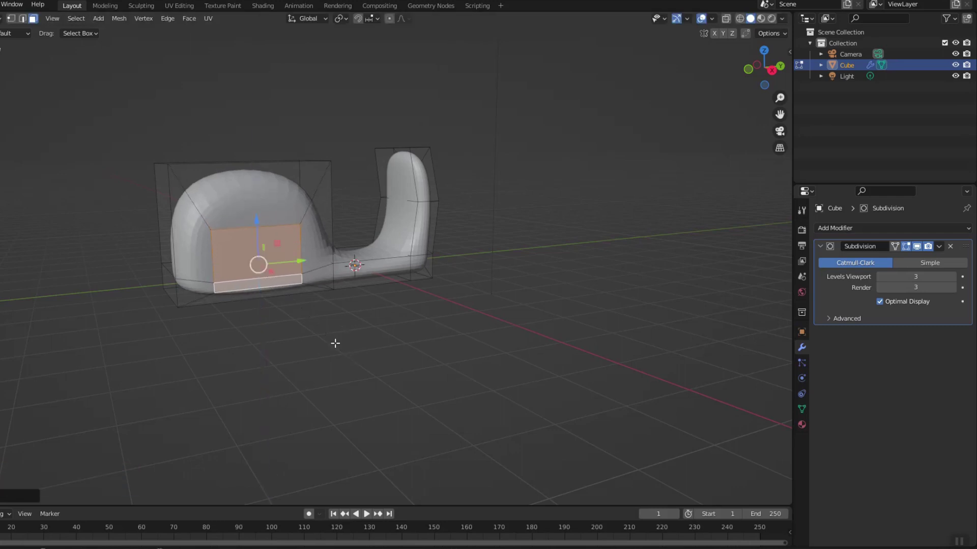
{"action": "left_click_drag", "start_coordinate": [256, 220], "coordinate": [256, 227]}
- Extrude the inset side faces outward into a side panel and add a loop cut slid toward the rear block
{"action": "key", "text": "e"}
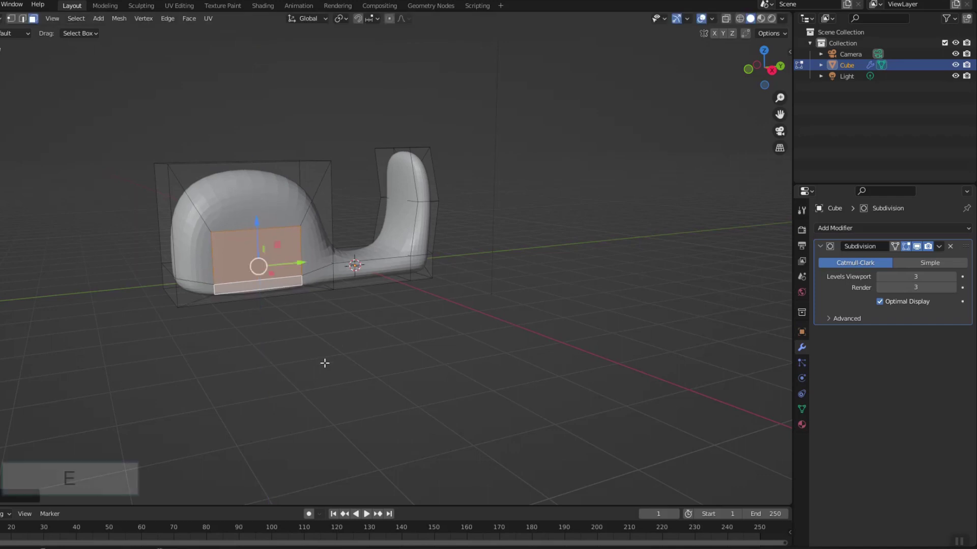
{"action": "middle_click_drag", "start_coordinate": [322, 362], "coordinate": [419, 369]}
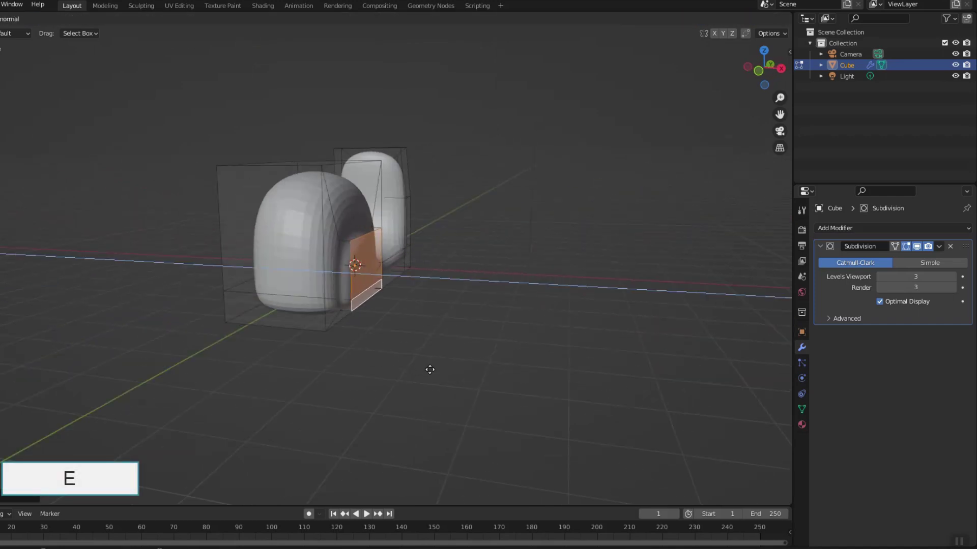
{"action": "left_click", "coordinate": [430, 370]}
{"action": "key", "text": "ctrl+r"}
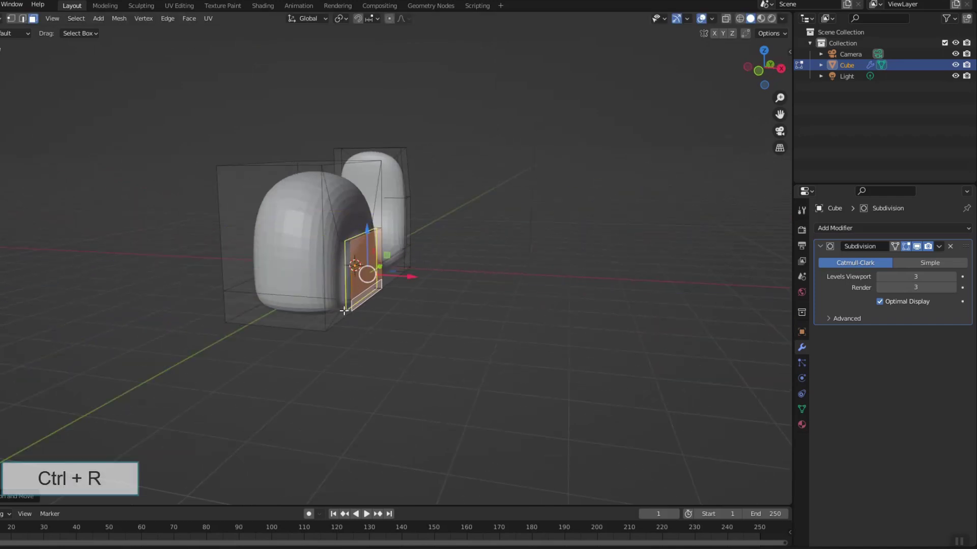
{"action": "left_click", "coordinate": [344, 311]}
{"action": "left_click", "coordinate": [338, 309]}
- Inset the side faces on the opposite side of the rear block, scale them down and lower them along Z
{"action": "middle_click_drag", "start_coordinate": [338, 308], "coordinate": [457, 342]}
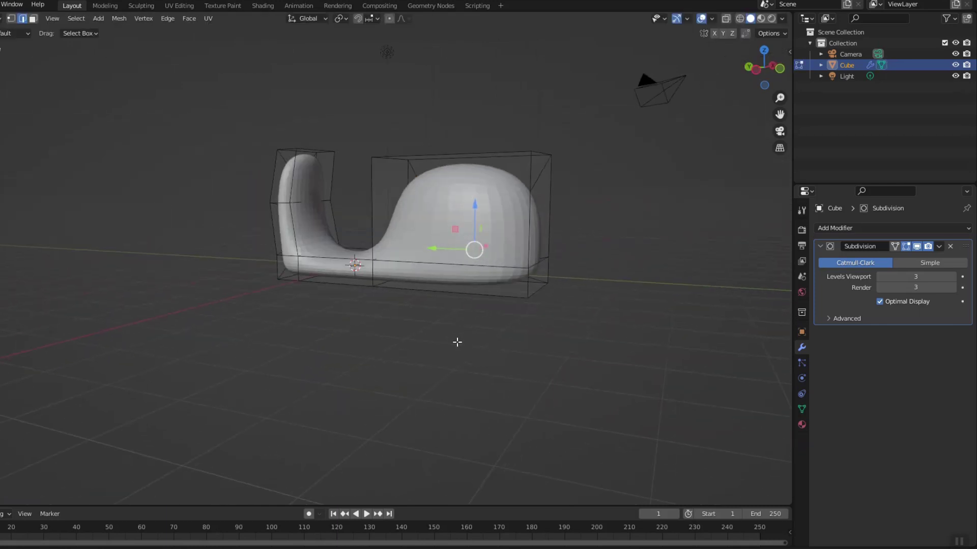
{"action": "left_click", "coordinate": [459, 202]}
{"action": "key", "text": "i"}
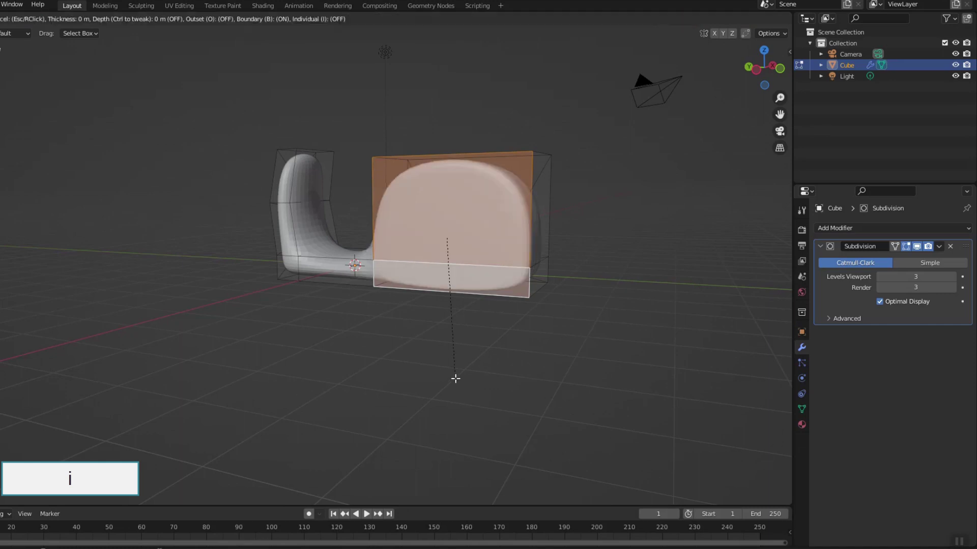
{"action": "key", "text": "s"}
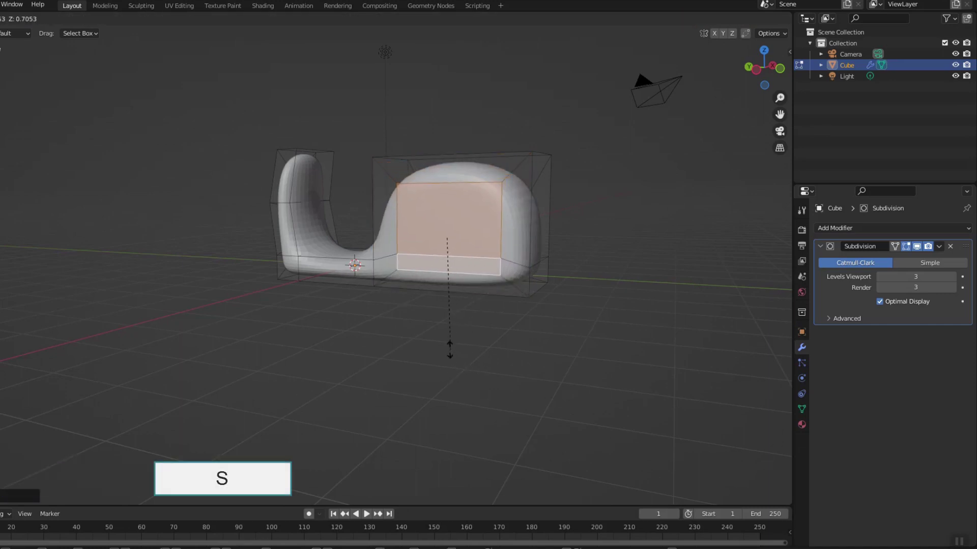
{"action": "left_click", "coordinate": [471, 312]}
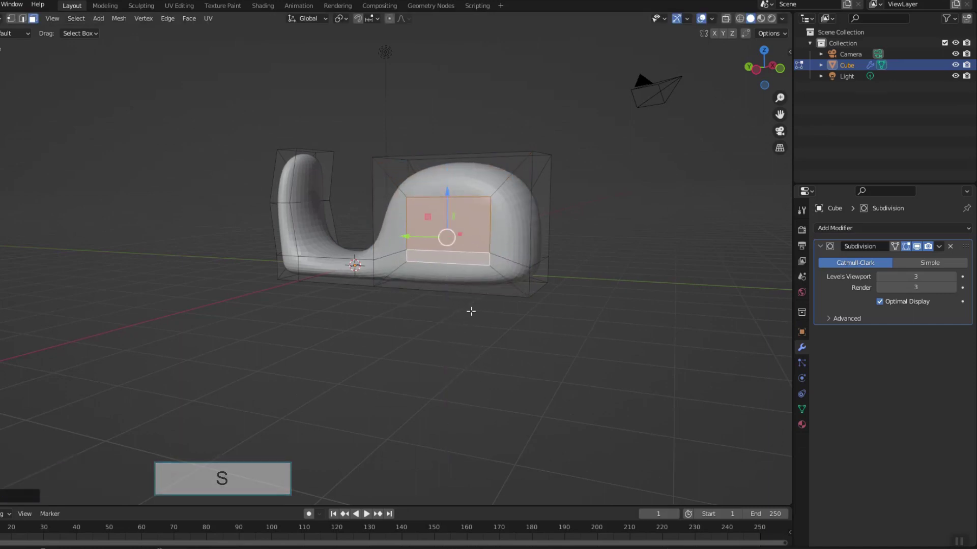
{"action": "left_click_drag", "start_coordinate": [447, 192], "coordinate": [448, 219]}
- Extrude the second side's inset faces outward into a matching panel and add a loop cut slid toward the body
{"action": "middle_click_drag", "start_coordinate": [541, 400], "coordinate": [508, 390]}
{"action": "key", "text": "e"}
{"action": "left_click", "coordinate": [478, 399]}
{"action": "key", "text": "ctrl+r"}
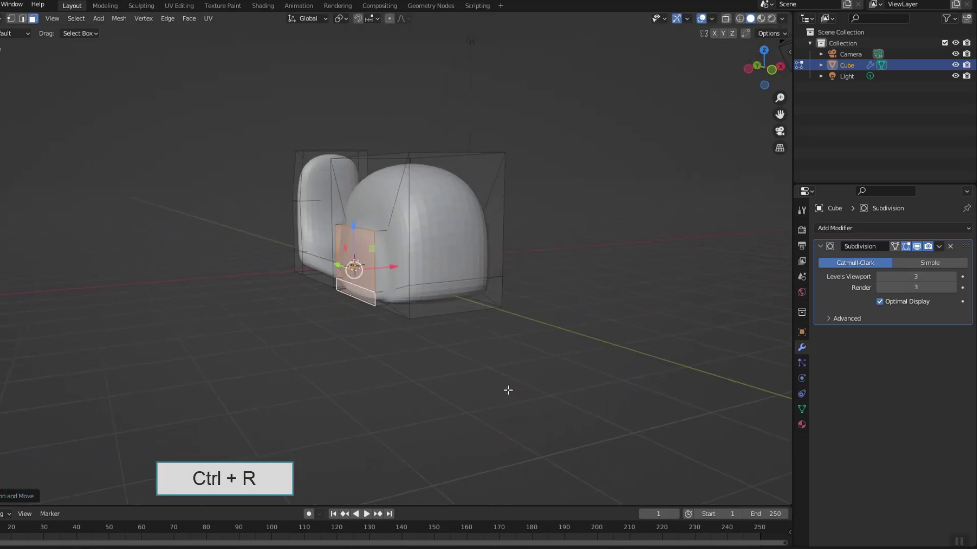
{"action": "left_click", "coordinate": [379, 303]}
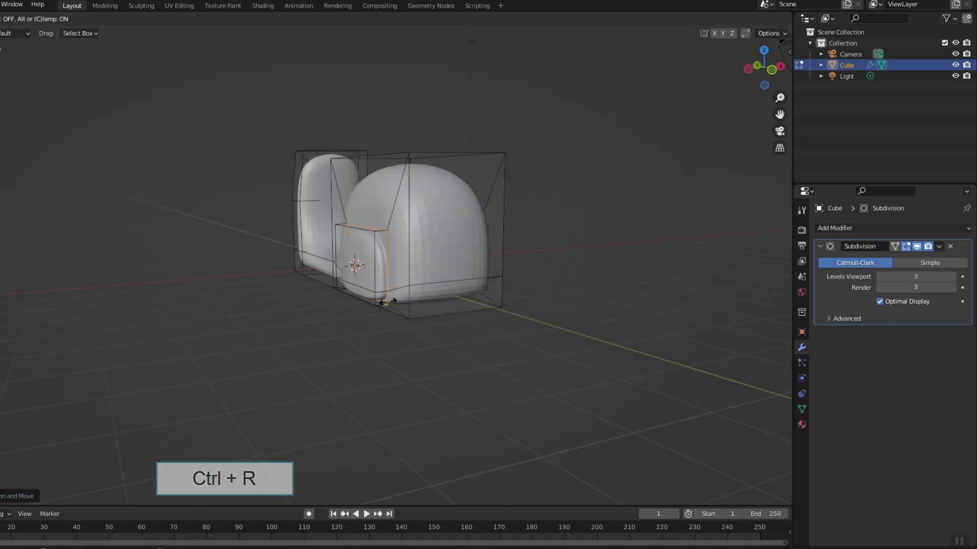
{"action": "left_click", "coordinate": [388, 302]}
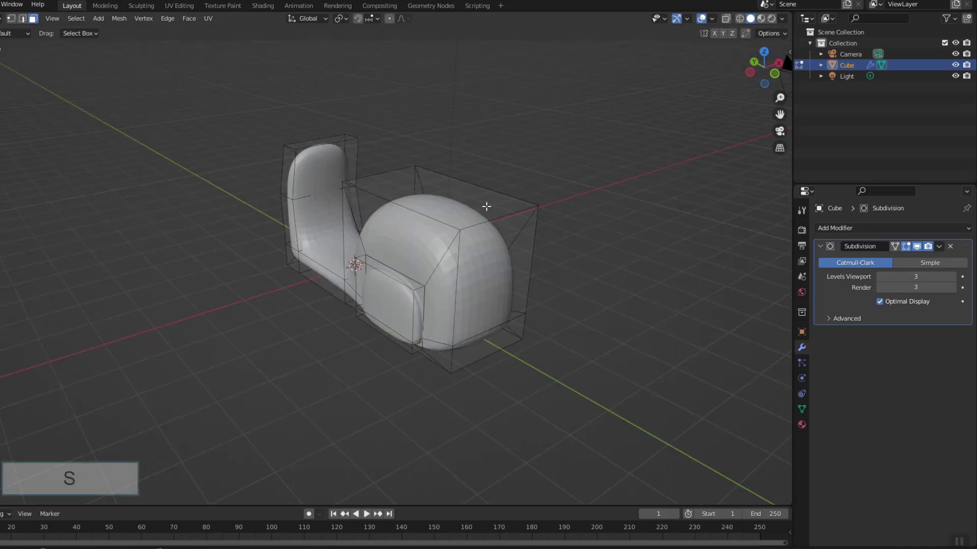
- Scale down the top face of the rear block, lower it slightly along Z and return to Object Mode
{"action": "left_click", "coordinate": [486, 206]}
{"action": "middle_click_drag", "start_coordinate": [600, 445], "coordinate": [621, 347]}
{"action": "left_click_drag", "start_coordinate": [467, 111], "coordinate": [468, 126]}
{"action": "key", "text": "Tab"}
- Add a new cube for the saddle and move it up along Z and back along Y above the rear block
{"action": "middle_click_drag", "start_coordinate": [532, 303], "coordinate": [684, 202]}
{"action": "key", "text": "shift+a"}
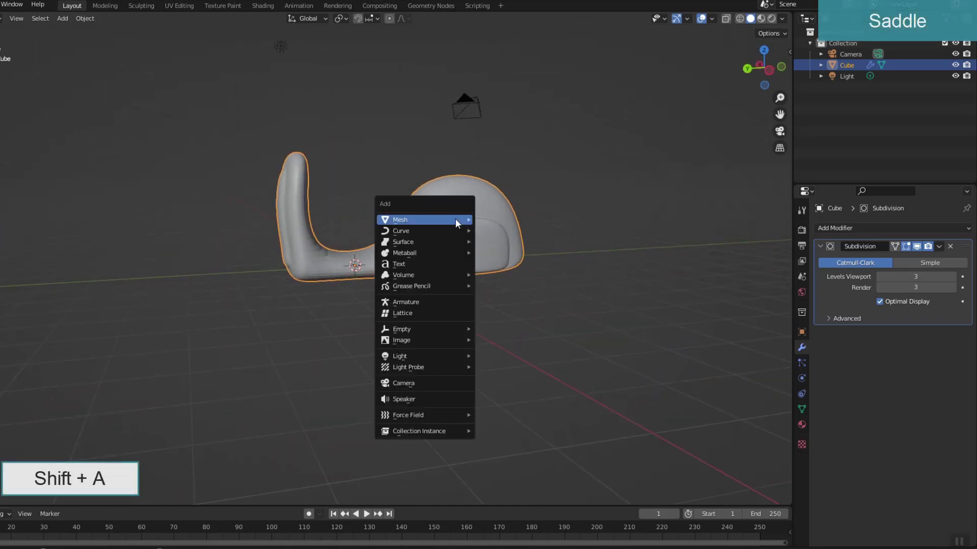
{"action": "mouse_move", "coordinate": [456, 219]}
{"action": "left_click", "coordinate": [499, 231]}
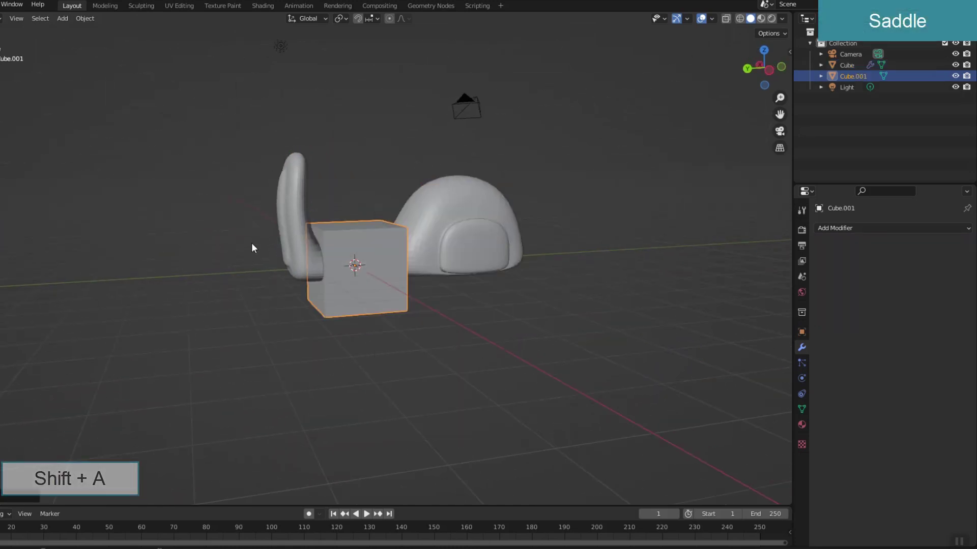
{"action": "left_click_drag", "start_coordinate": [359, 224], "coordinate": [358, 65]}
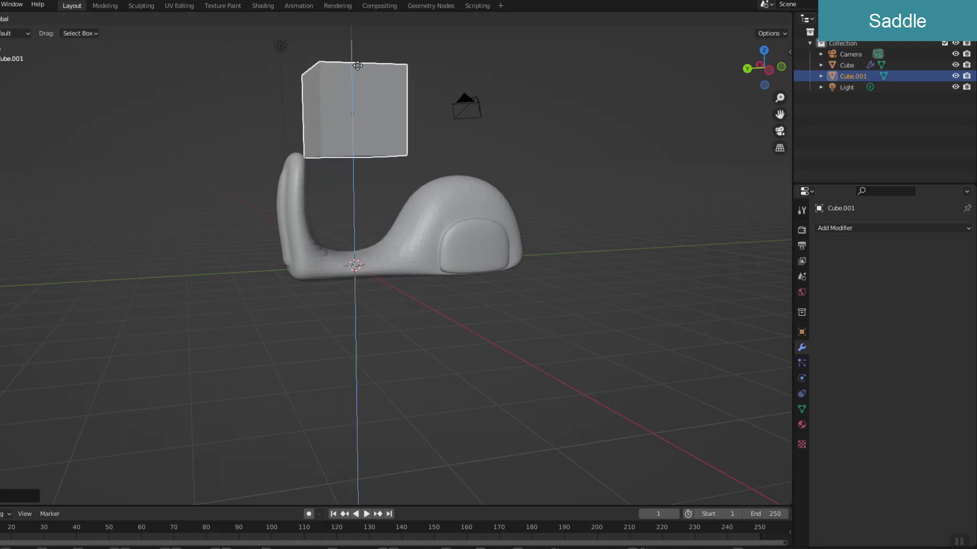
{"action": "left_click_drag", "start_coordinate": [328, 116], "coordinate": [416, 116]}
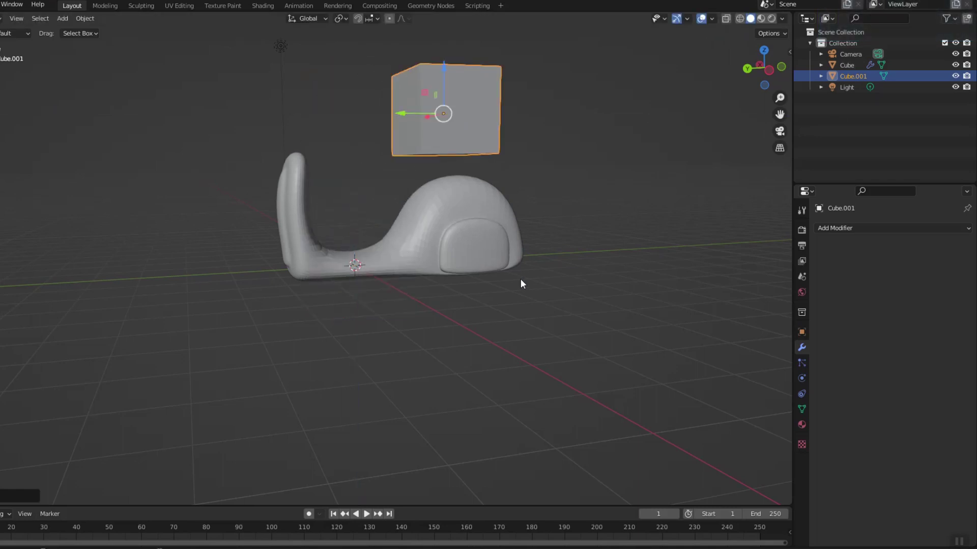
- In side view, add a Subdivision Surface modifier to the saddle cube with viewport and render levels of 3
{"action": "key", "text": "KP_3"}
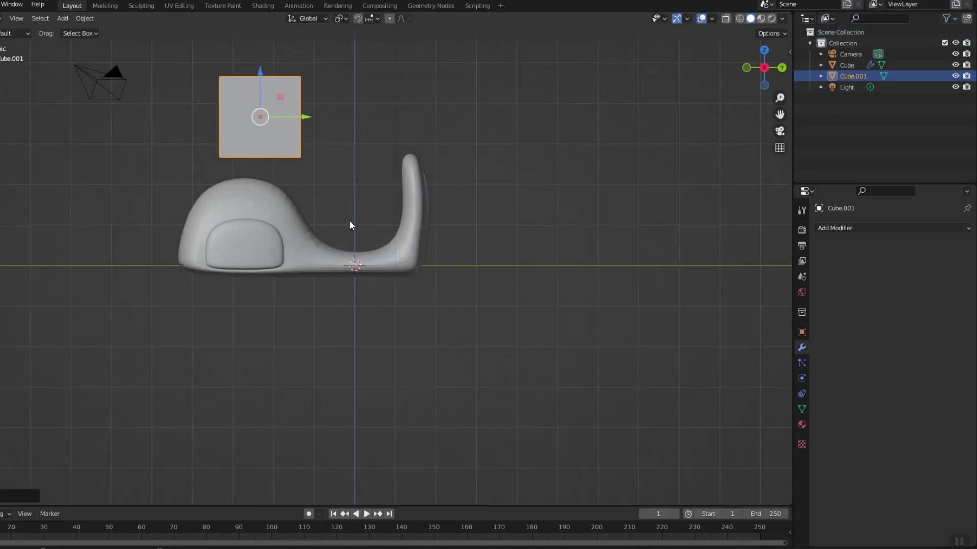
{"action": "left_click", "coordinate": [857, 229]}
{"action": "left_click", "coordinate": [766, 429]}
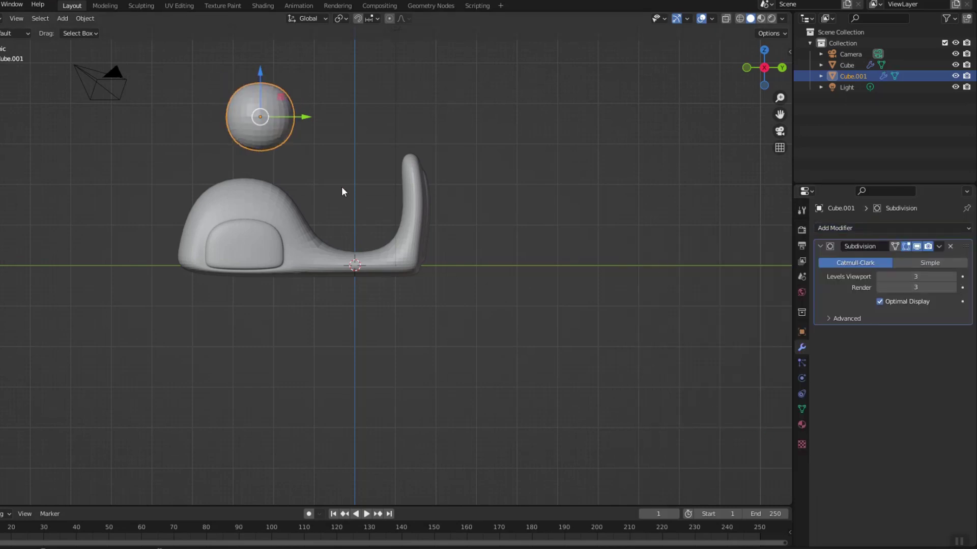
- Shift the saddle cube slightly back along Y, stretch its mesh along Y and flatten it along Z
{"action": "left_click_drag", "start_coordinate": [297, 118], "coordinate": [283, 119]}
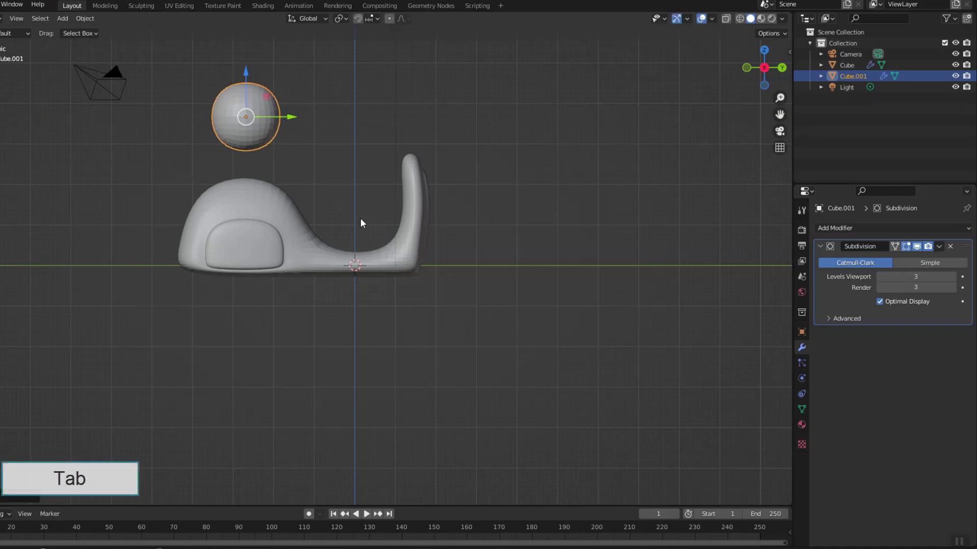
{"action": "key", "text": "Tab"}
{"action": "key", "text": "s"}
{"action": "key", "text": "y"}
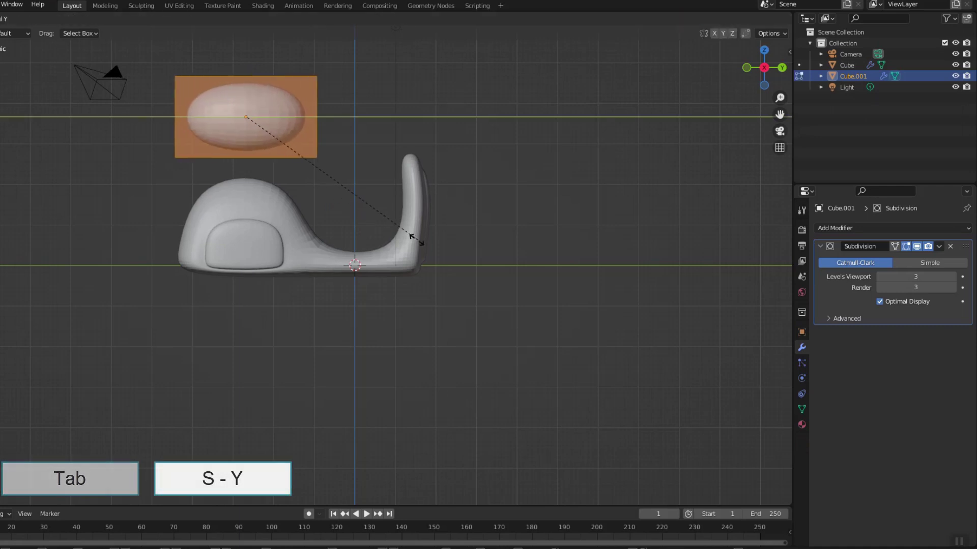
{"action": "left_click", "coordinate": [402, 230]}
{"action": "key", "text": "s"}
{"action": "key", "text": "z"}
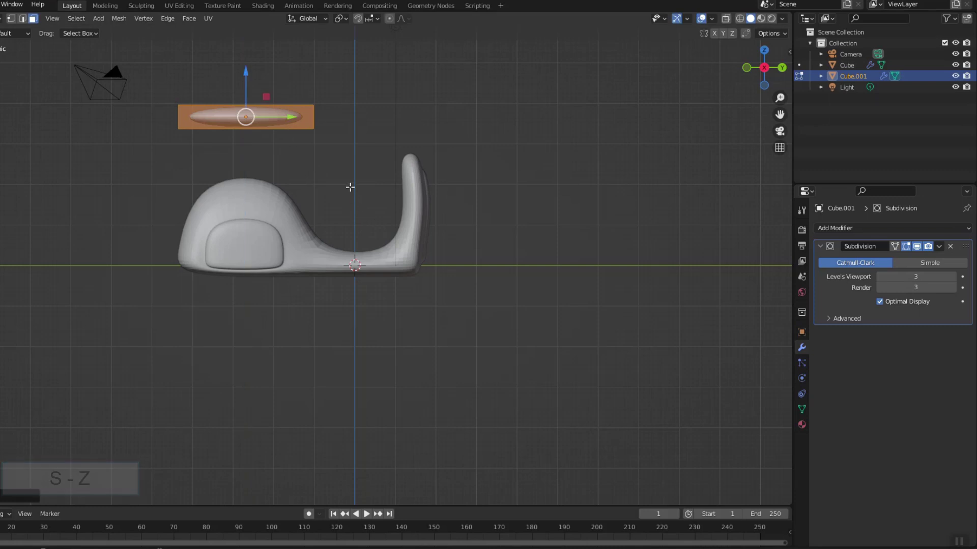
- In top view, narrow the saddle mesh along X so that it fits within the body's width
{"action": "key", "text": "KP_7"}
{"action": "key", "text": "s"}
{"action": "key", "text": "x"}
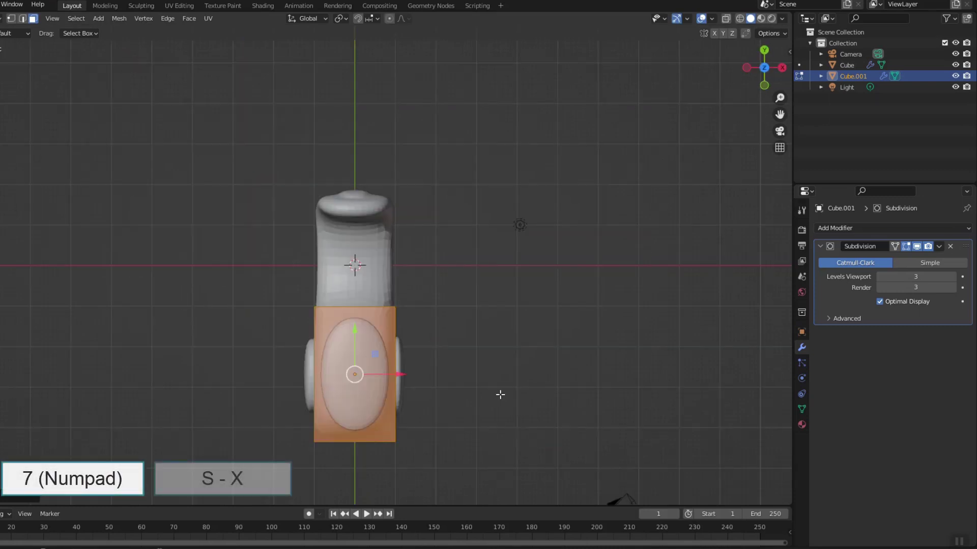
{"action": "key", "text": "s"}
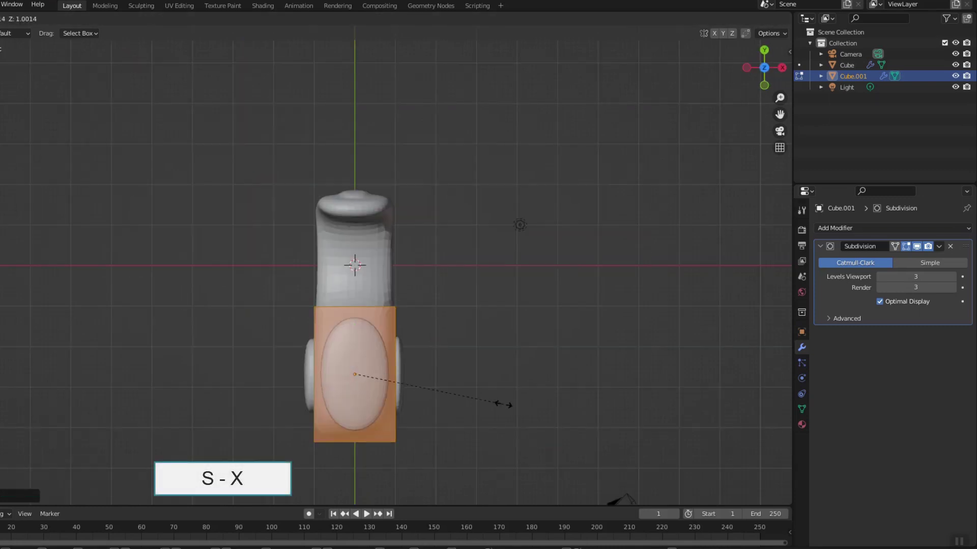
{"action": "key", "text": "x"}
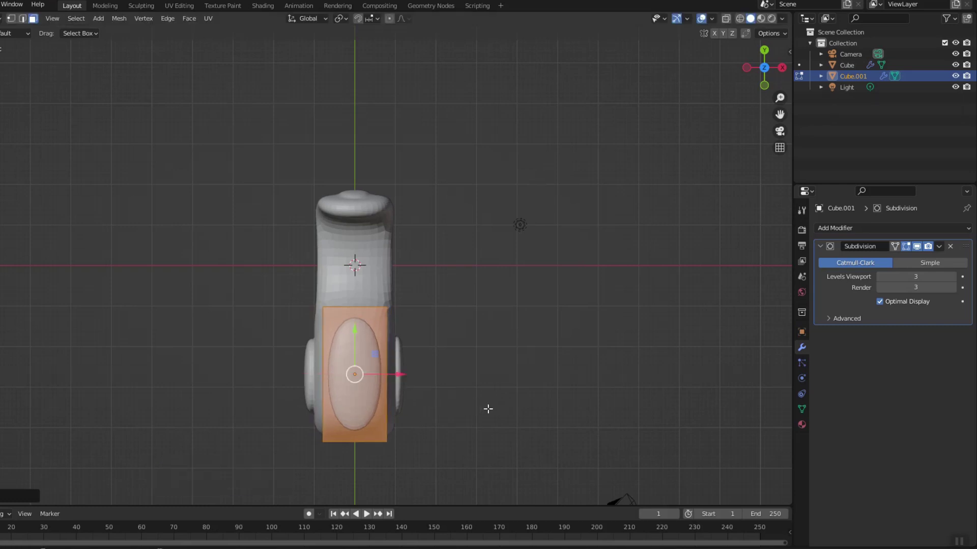
- Add a loop cut across the middle of the saddle and raise it slightly along Z
{"action": "middle_click_drag", "start_coordinate": [488, 409], "coordinate": [593, 299]}
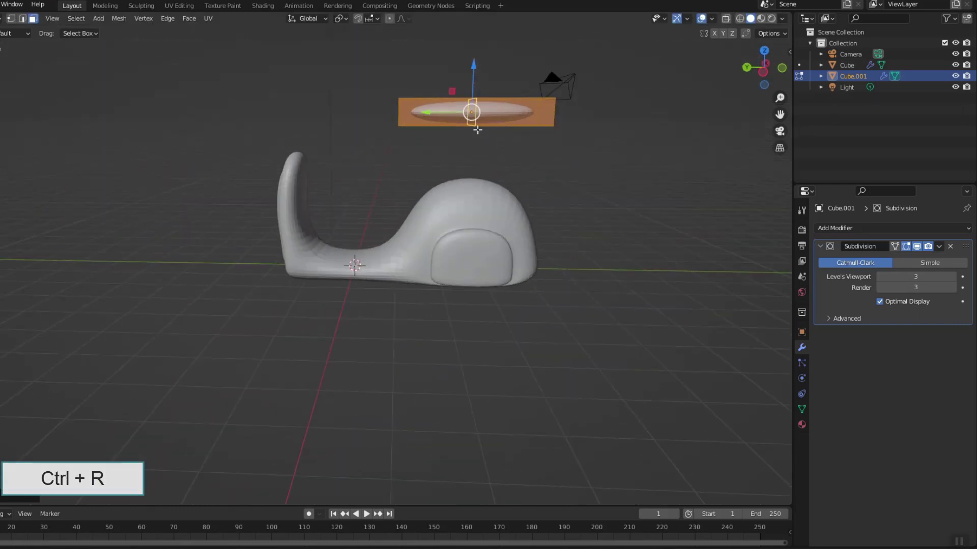
{"action": "left_click", "coordinate": [477, 130]}
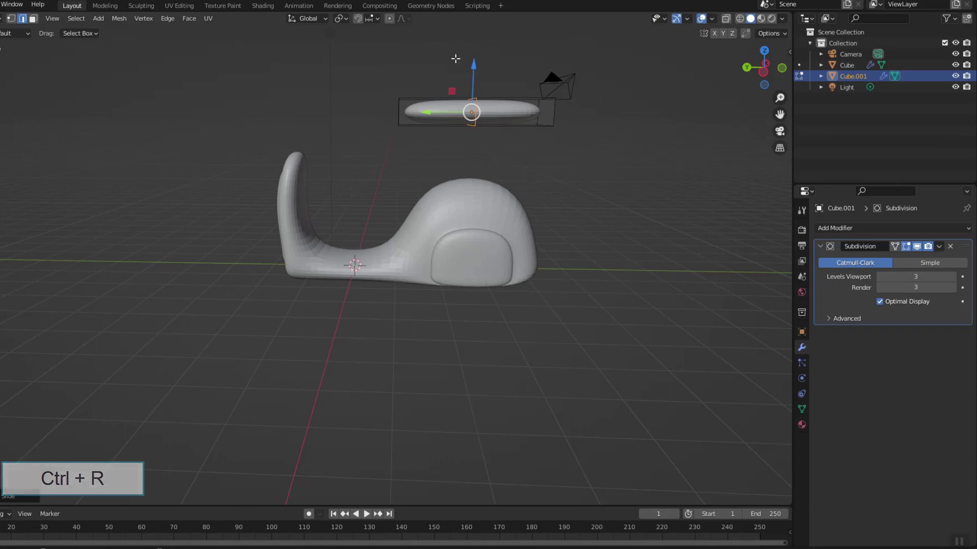
{"action": "left_click_drag", "start_coordinate": [474, 65], "coordinate": [474, 53]}
- Scale down the saddle's front face and return to Object Mode
{"action": "middle_click_drag", "start_coordinate": [461, 179], "coordinate": [508, 194]}
{"action": "key", "text": "3"}
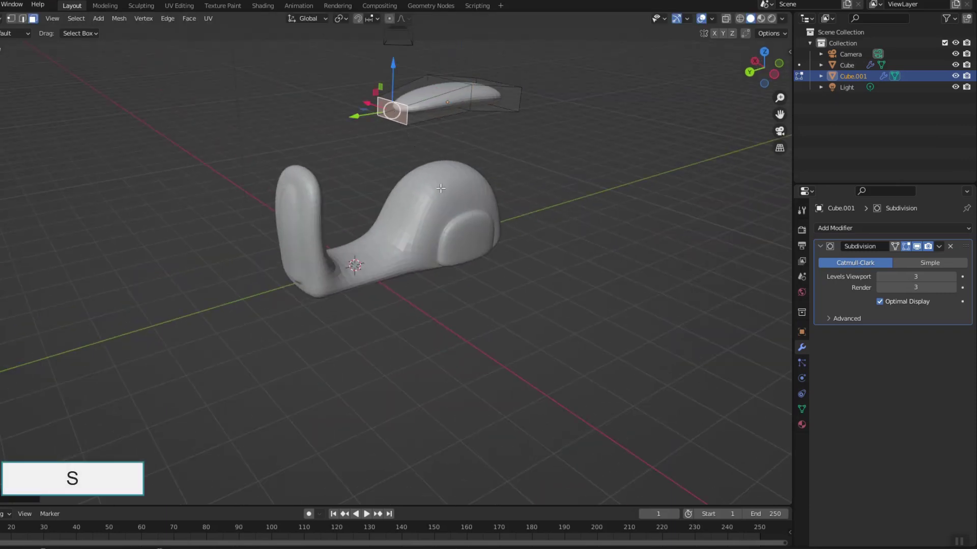
{"action": "middle_click_drag", "start_coordinate": [441, 189], "coordinate": [465, 134]}
{"action": "key", "text": "Tab"}
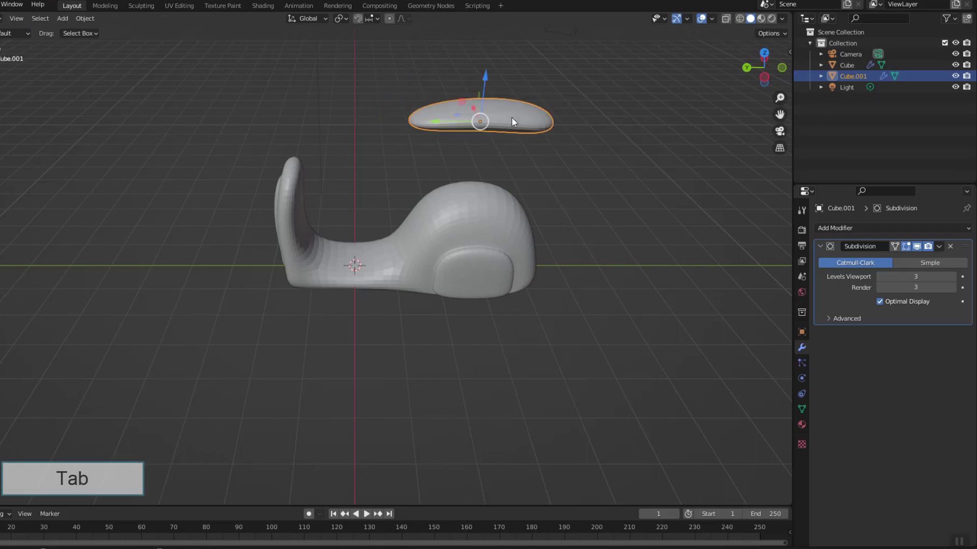
- Lower the saddle along Z onto the rear block and nudge its front face slightly back along Y in Edit Mode
{"action": "left_click_drag", "start_coordinate": [484, 76], "coordinate": [487, 153]}
{"action": "middle_click_drag", "start_coordinate": [547, 259], "coordinate": [536, 229]}
{"action": "key", "text": "Tab"}
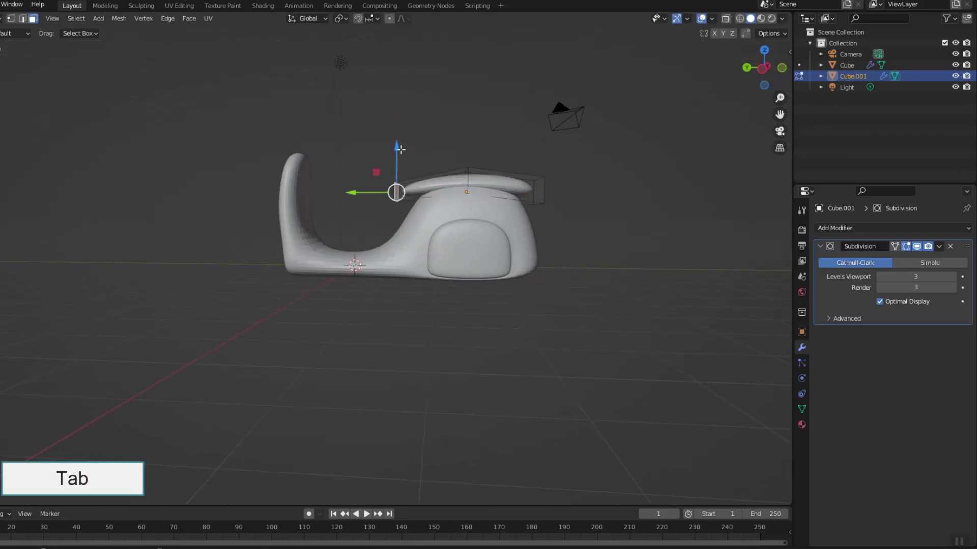
{"action": "left_click_drag", "start_coordinate": [353, 200], "coordinate": [362, 203]}
{"action": "key", "text": "Tab"}
- Add a cylinder mesh for the wheel with 16 vertices
{"action": "middle_click_drag", "start_coordinate": [604, 260], "coordinate": [453, 361]}
{"action": "key", "text": "shift+a"}
{"action": "mouse_move", "coordinate": [453, 286]}
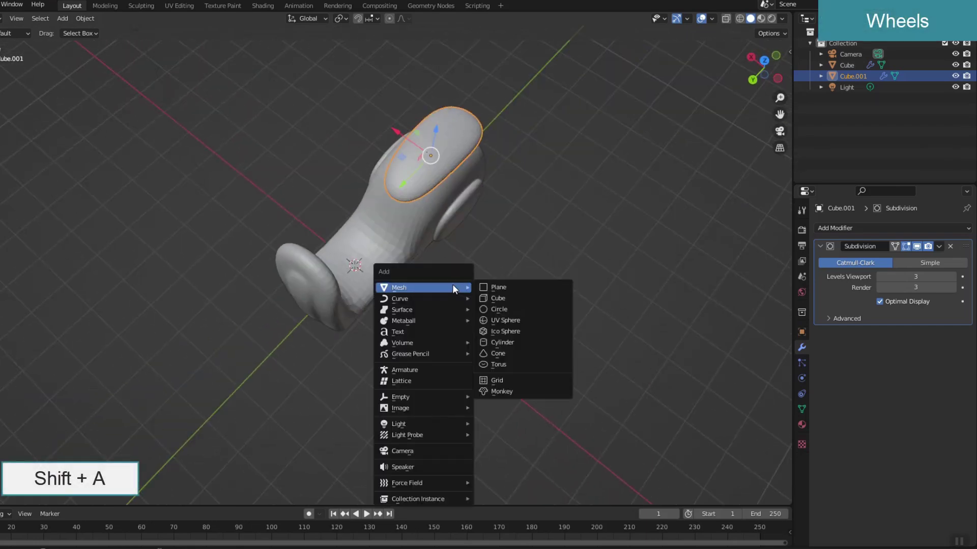
{"action": "left_click", "coordinate": [502, 342]}
{"action": "left_click", "coordinate": [70, 498]}
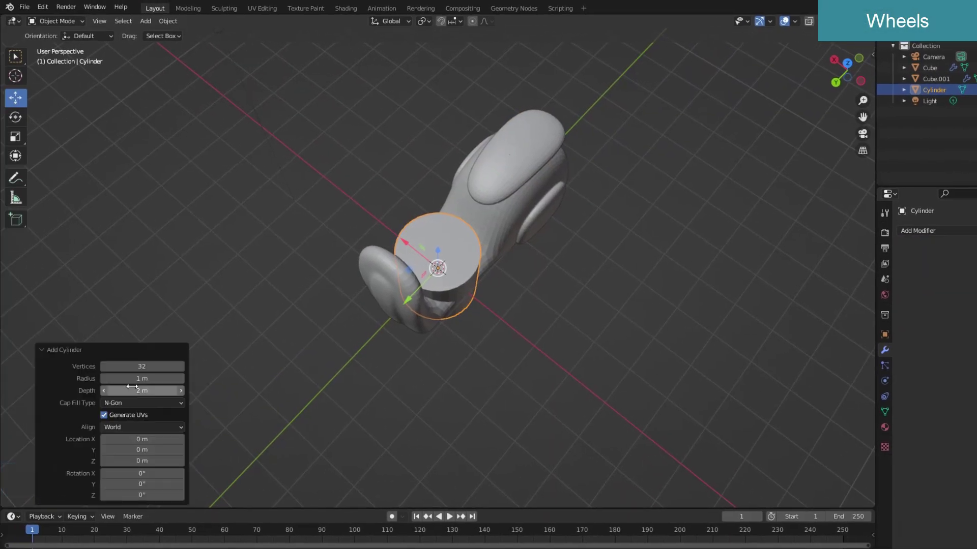
{"action": "type", "text": "16"}
{"action": "key", "text": "Return"}
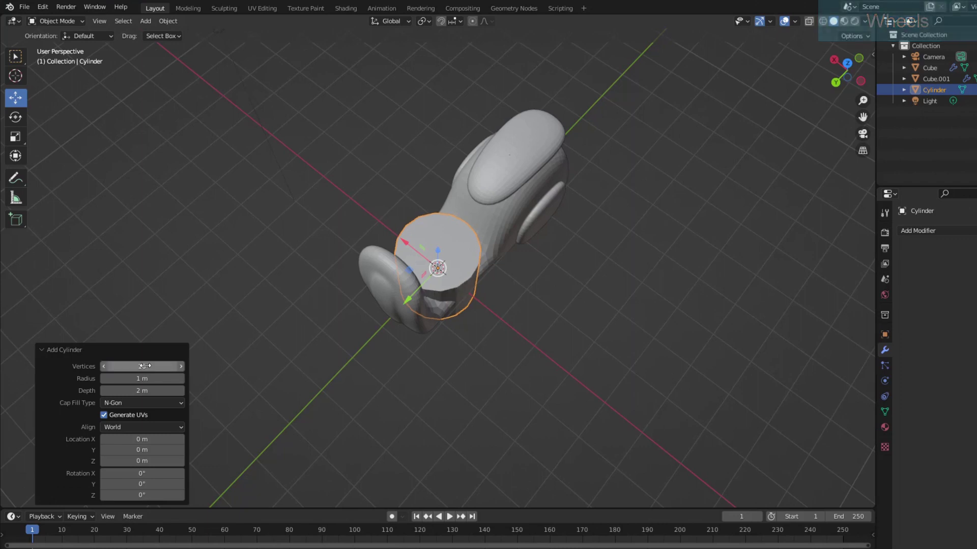
- Rotate the wheel cylinder 90° around Y and scale it down along X to about 0.28
{"action": "type", "text": "r"}
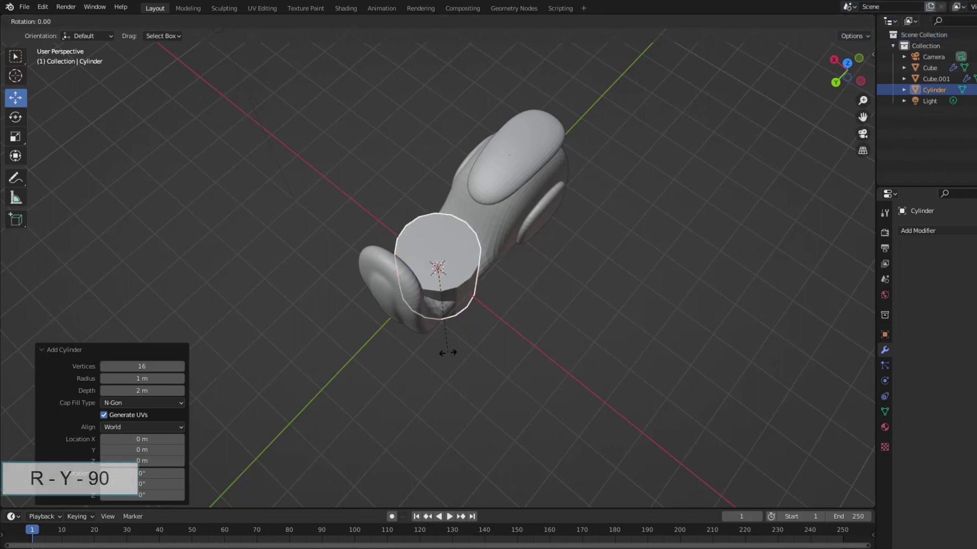
{"action": "type", "text": "y90"}
{"action": "key", "text": "Return"}
{"action": "middle_click_drag", "start_coordinate": [475, 342], "coordinate": [492, 348]}
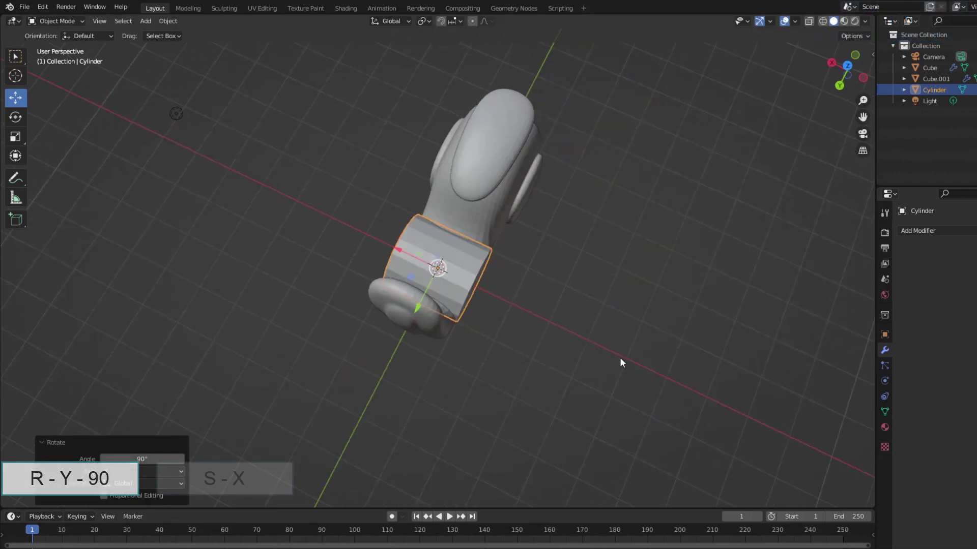
{"action": "key", "text": "s"}
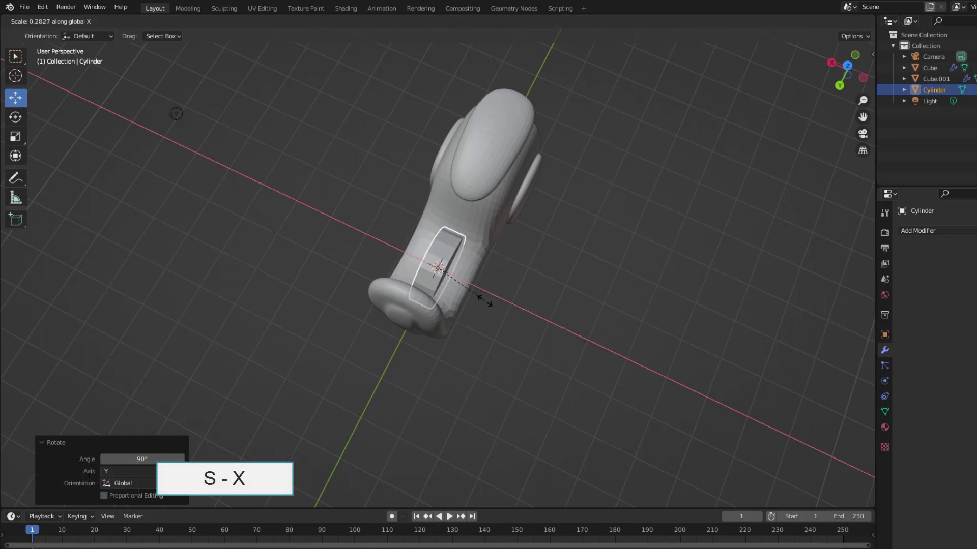
{"action": "left_click", "coordinate": [469, 291]}
- Move the wheel cylinder forward along Y to the front end of the scooter body
{"action": "middle_click_drag", "start_coordinate": [469, 291], "coordinate": [388, 274]}
{"action": "left_click_drag", "start_coordinate": [389, 271], "coordinate": [311, 289]}
{"action": "middle_click_drag", "start_coordinate": [311, 289], "coordinate": [488, 362]}
- Inset both side faces of the wheel by about 0.27 m and extrude them inward along their normals by about 0.82 m
{"action": "key", "text": "Tab"}
{"action": "middle_click_drag", "start_coordinate": [488, 327], "coordinate": [456, 447]}
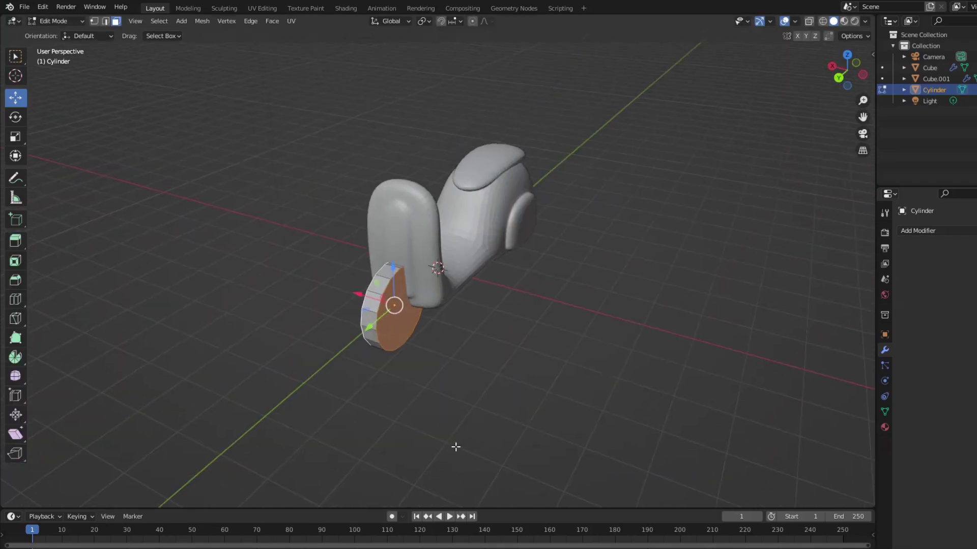
{"action": "key", "text": "i"}
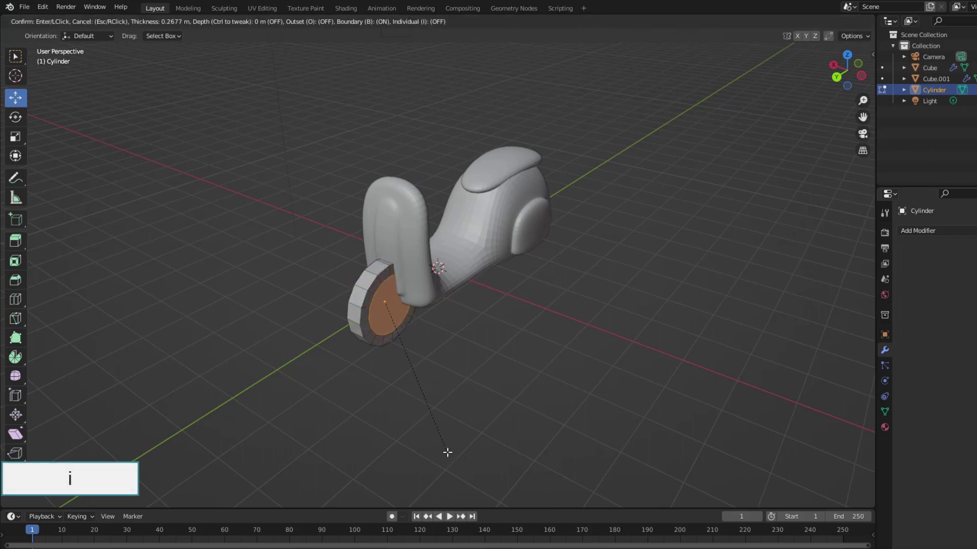
{"action": "left_click", "coordinate": [447, 452]}
{"action": "left_click", "coordinate": [16, 240]}
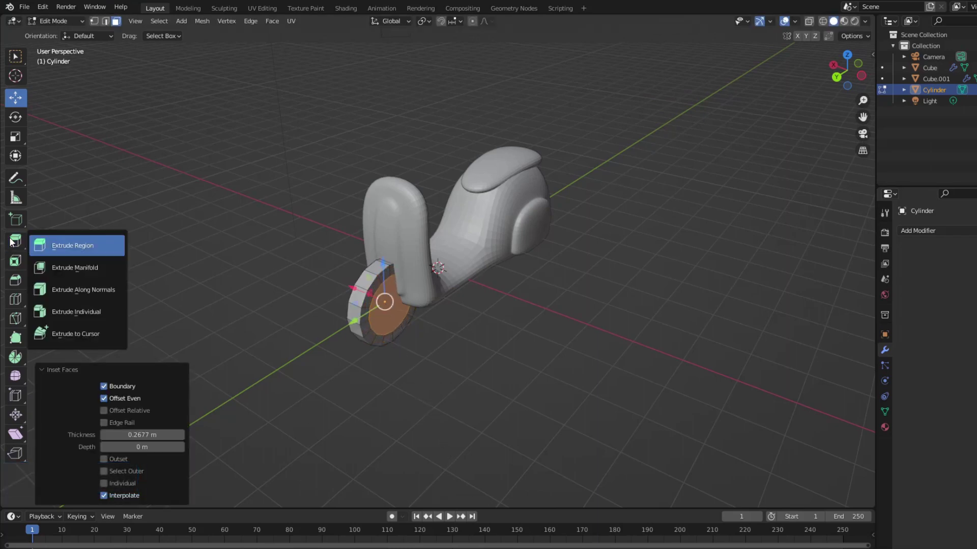
{"action": "left_click", "coordinate": [91, 295]}
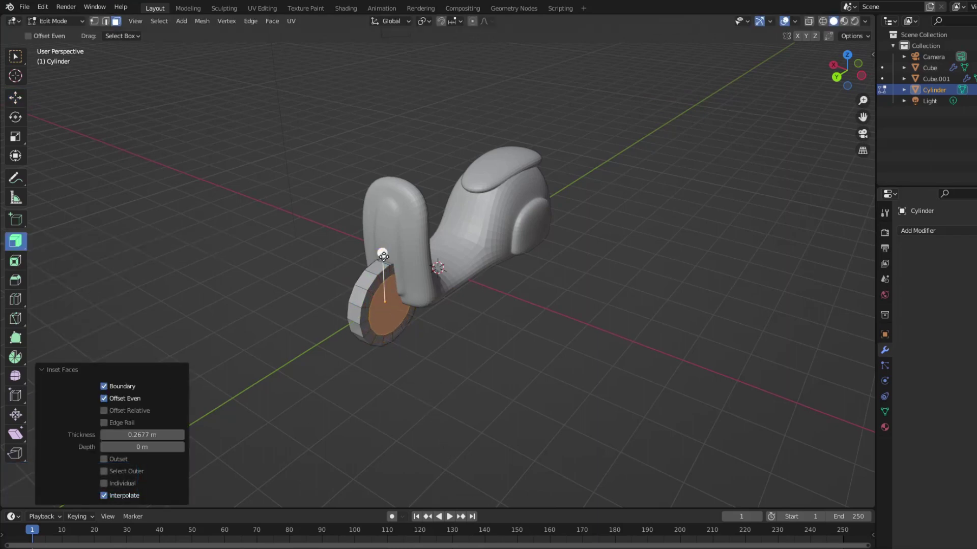
{"action": "left_click_drag", "start_coordinate": [384, 275], "coordinate": [384, 279]}
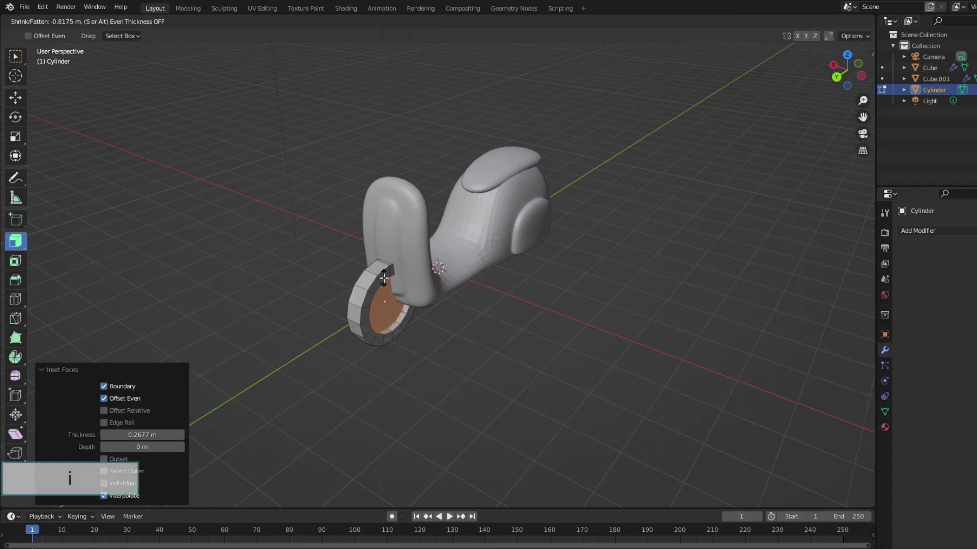
- Inset the recessed wheel faces by about 0.505 m and extrude them outward along normals as a hub, with an offset of -1.11 m
{"action": "key", "text": "i"}
{"action": "left_click", "coordinate": [422, 397]}
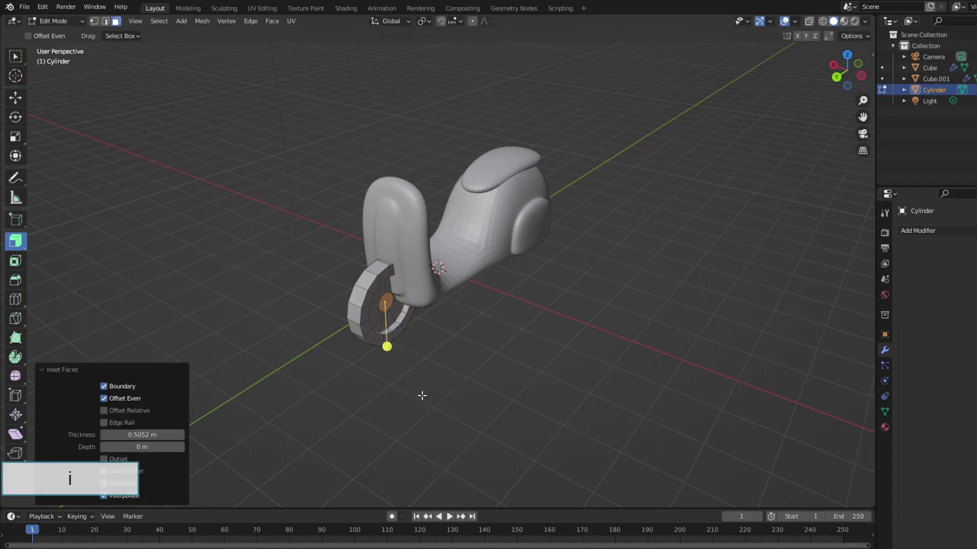
{"action": "left_click_drag", "start_coordinate": [386, 343], "coordinate": [389, 383]}
- Add a Subdivision Surface modifier to the wheel with viewport and render levels of 3, and return to Object Mode
{"action": "left_click", "coordinate": [936, 230]}
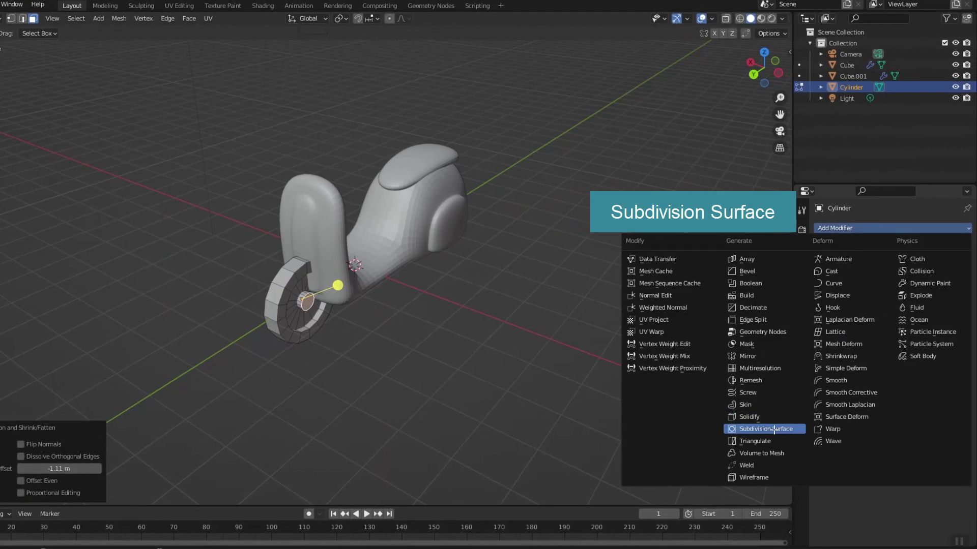
{"action": "left_click", "coordinate": [774, 429]}
{"action": "left_click", "coordinate": [949, 276]}
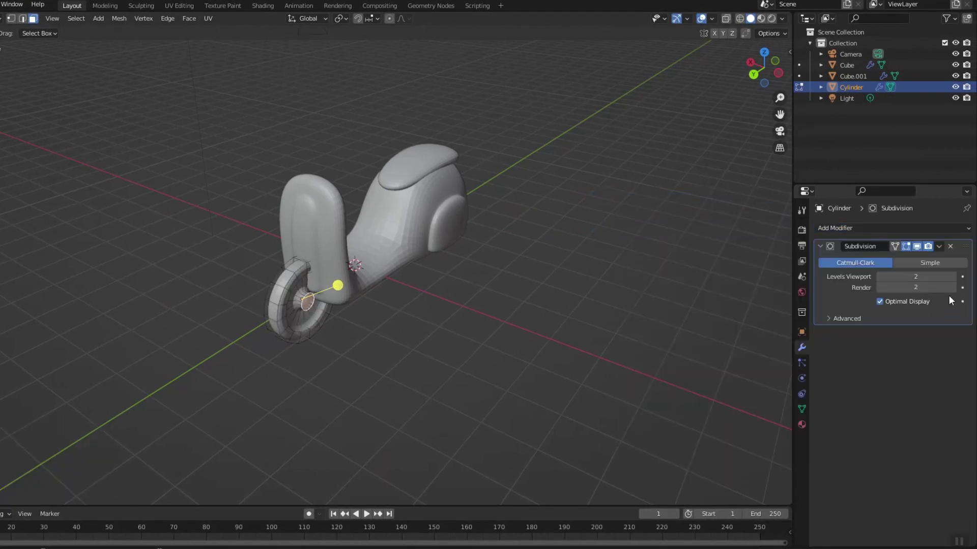
{"action": "left_click", "coordinate": [950, 277]}
{"action": "left_click", "coordinate": [952, 288]}
{"action": "key", "text": "Tab"}
- Duplicate the front wheel about 5.09 m back along Y, and in side view slide the copy slightly forward under the rear block
{"action": "middle_click_drag", "start_coordinate": [312, 390], "coordinate": [334, 365]}
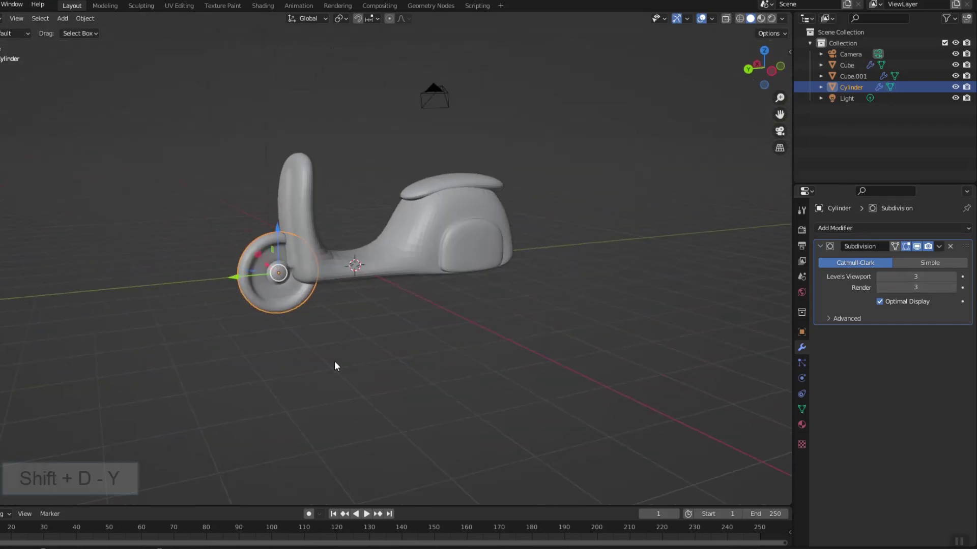
{"action": "key", "text": "shift+d"}
{"action": "key", "text": "y"}
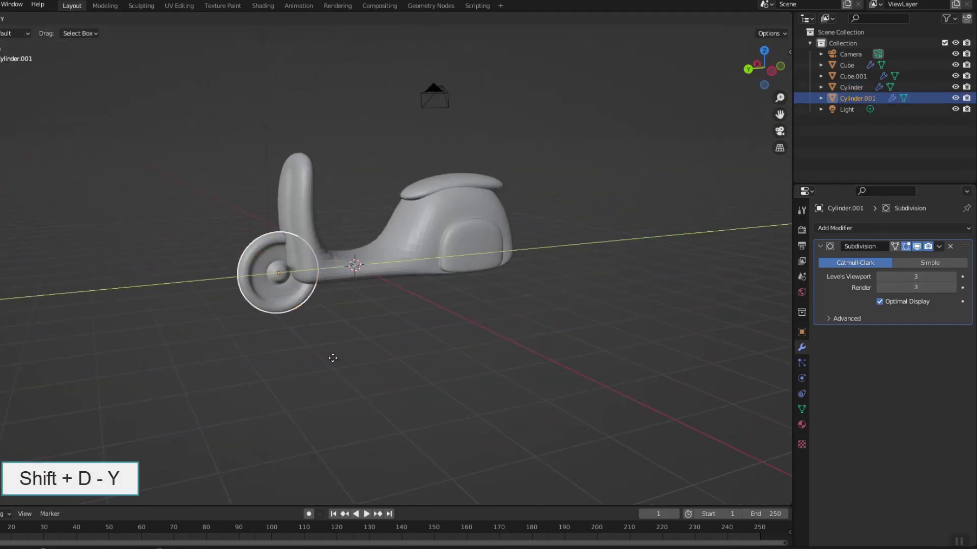
{"action": "left_click", "coordinate": [516, 324]}
{"action": "key", "text": "KP_3"}
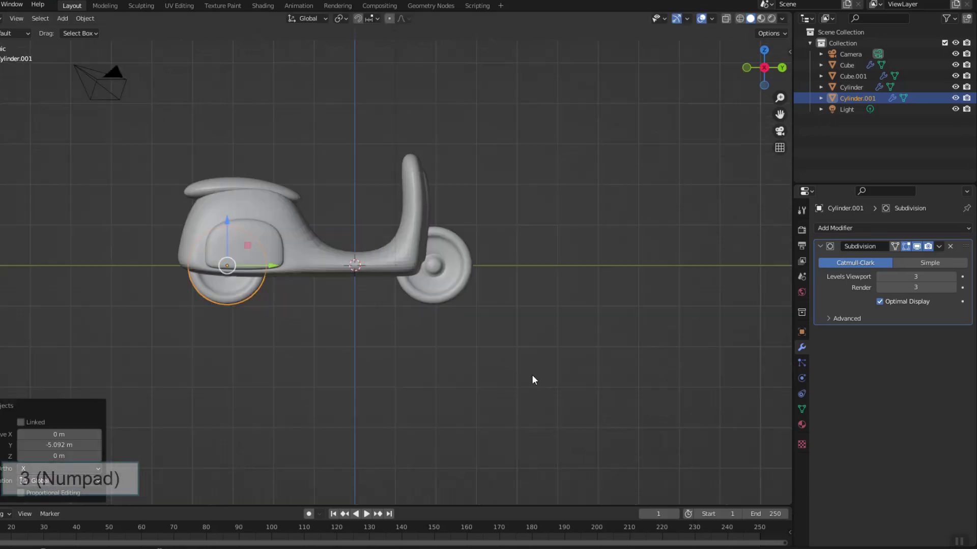
{"action": "left_click_drag", "start_coordinate": [295, 266], "coordinate": [287, 266]}
- Scale the front wheel to 0.912 and shift it about 0.12 m back along Y toward the body
{"action": "left_click", "coordinate": [449, 289]}
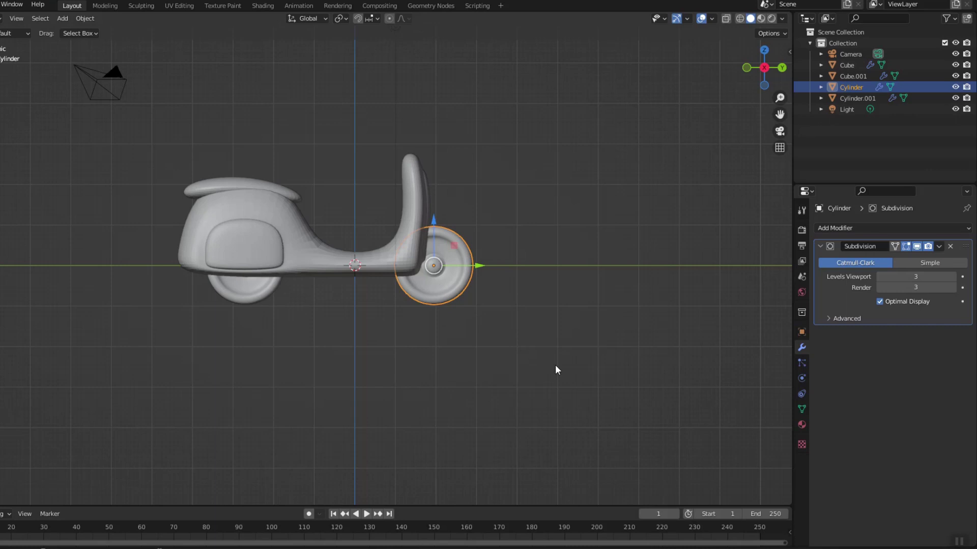
{"action": "key", "text": "s"}
{"action": "left_click", "coordinate": [475, 275]}
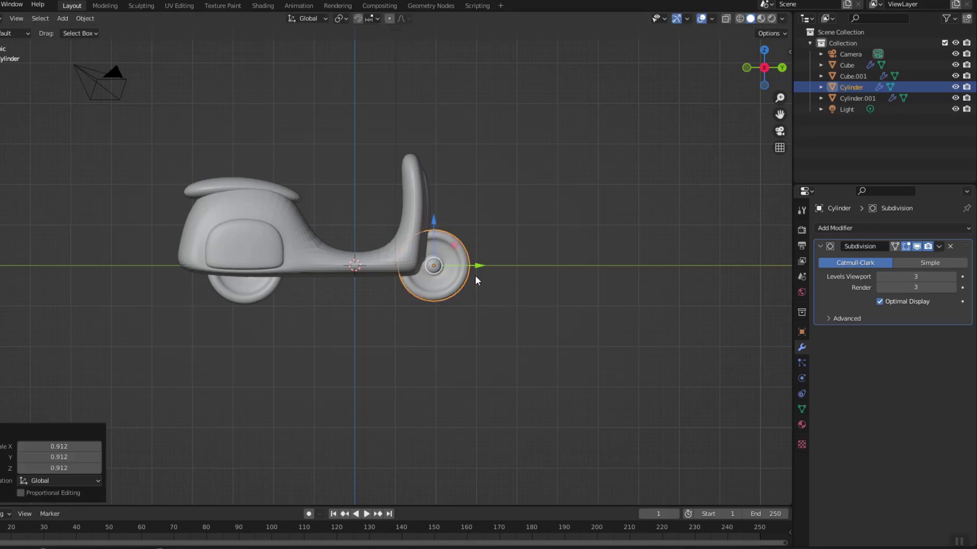
{"action": "left_click", "coordinate": [432, 217]}
{"action": "key", "text": "g"}
{"action": "key", "text": "y"}
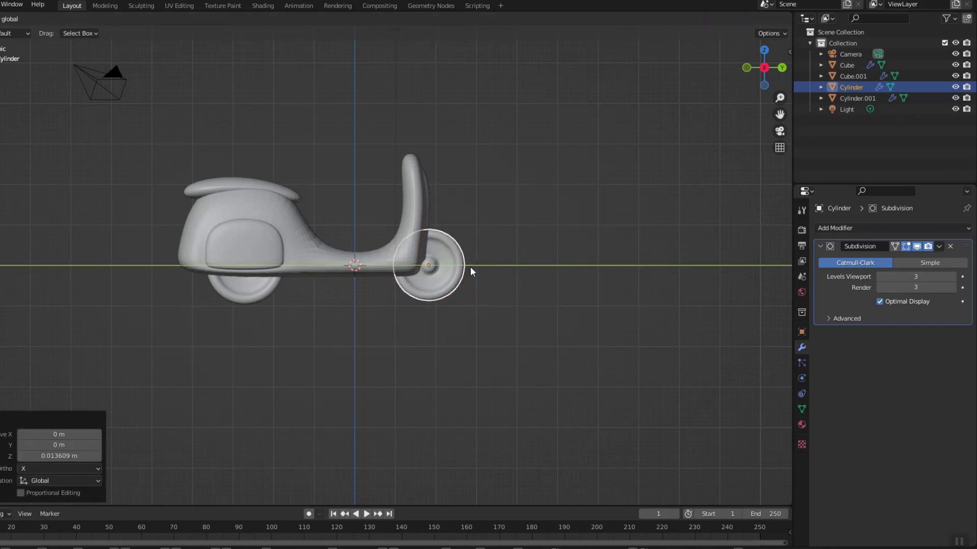
{"action": "left_click", "coordinate": [472, 271]}
- Add a new cube for the mud guard and give it a Subdivision Surface modifier with viewport and render levels of 3
{"action": "middle_click_drag", "start_coordinate": [384, 396], "coordinate": [386, 420]}
{"action": "key", "text": "shift+a"}
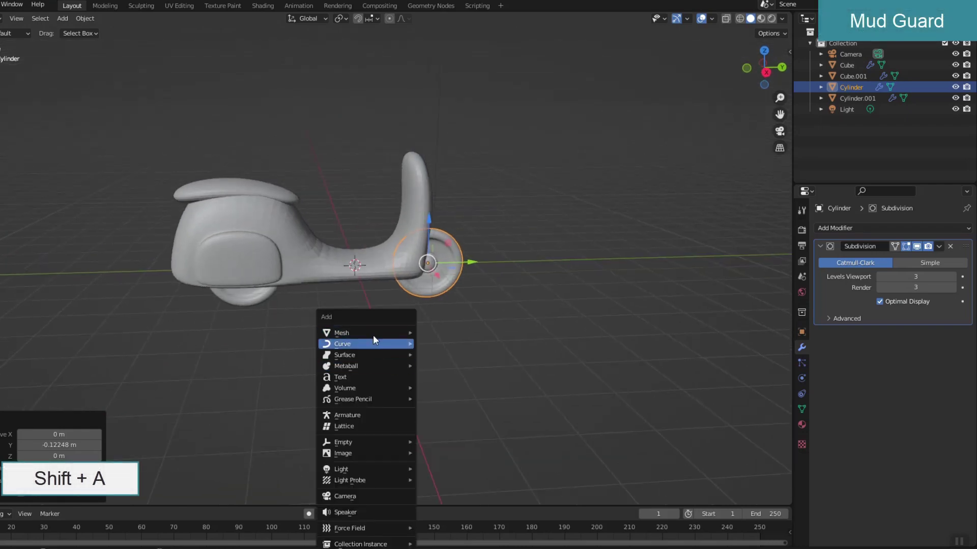
{"action": "mouse_move", "coordinate": [373, 333]}
{"action": "left_click", "coordinate": [448, 343]}
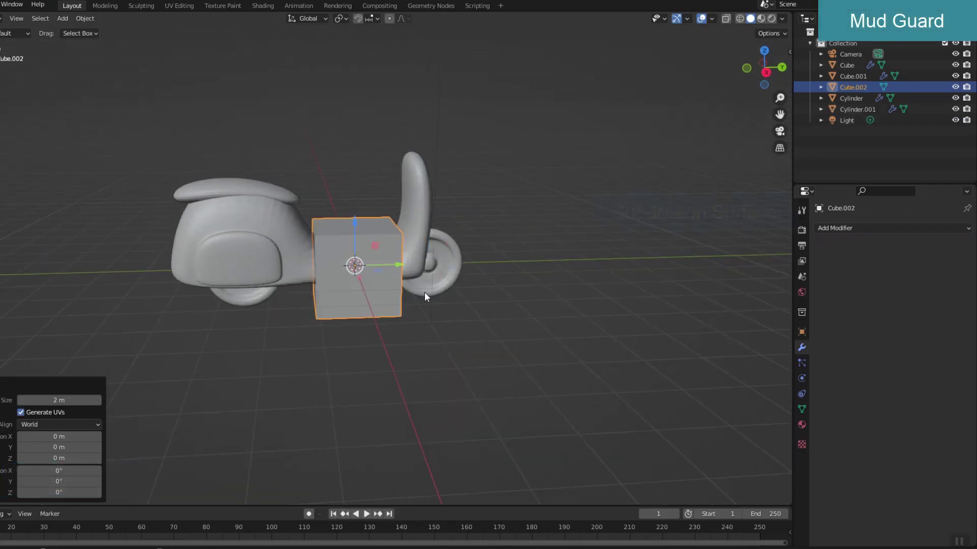
{"action": "left_click", "coordinate": [850, 228]}
{"action": "left_click", "coordinate": [784, 429]}
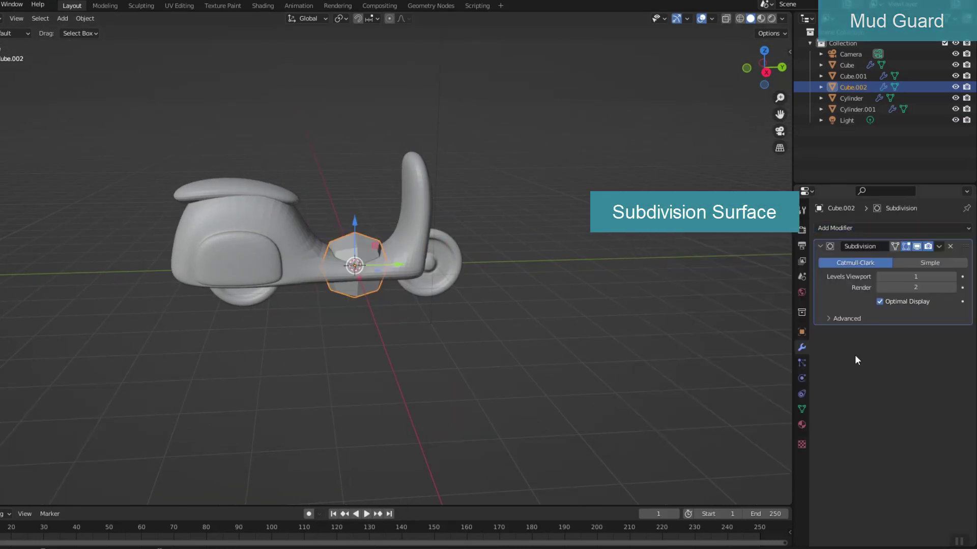
{"action": "left_click", "coordinate": [950, 277]}
{"action": "left_click", "coordinate": [949, 278]}
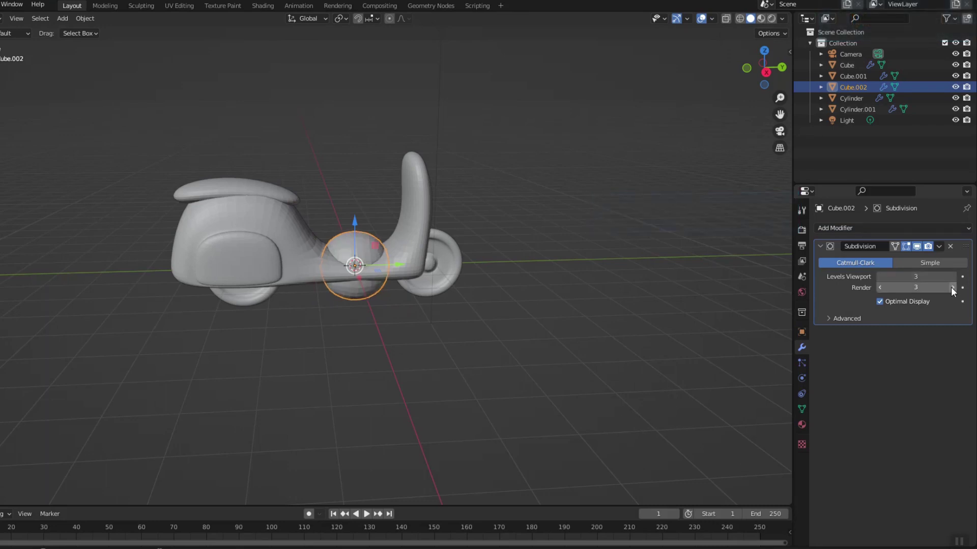
- Move the mud guard cube about 3.75 m forward along Y, raise it above the front wheel, and enter Edit Mode
{"action": "left_click_drag", "start_coordinate": [398, 266], "coordinate": [532, 262]}
{"action": "key", "text": "Tab"}
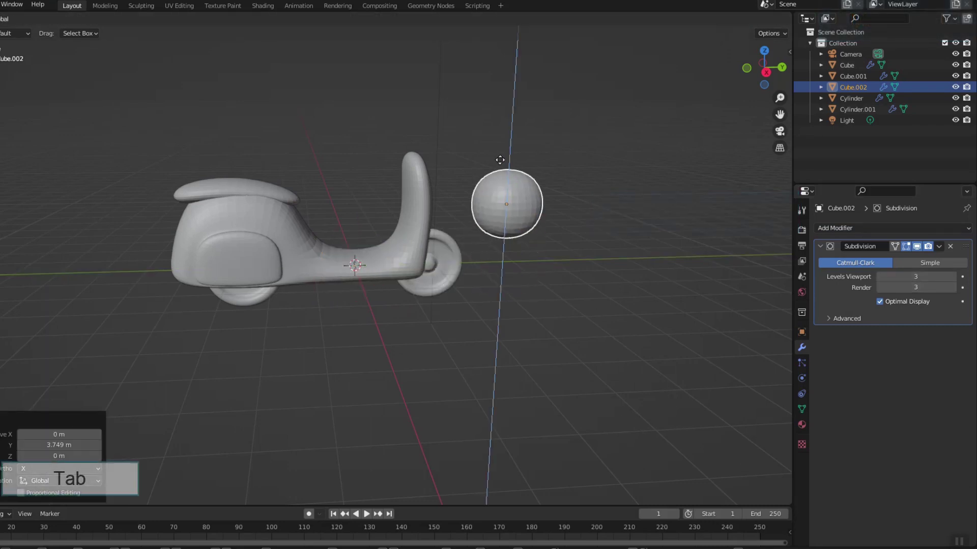
{"action": "key", "text": "KP_3"}
{"action": "middle_click_drag", "start_coordinate": [511, 265], "coordinate": [569, 275]}
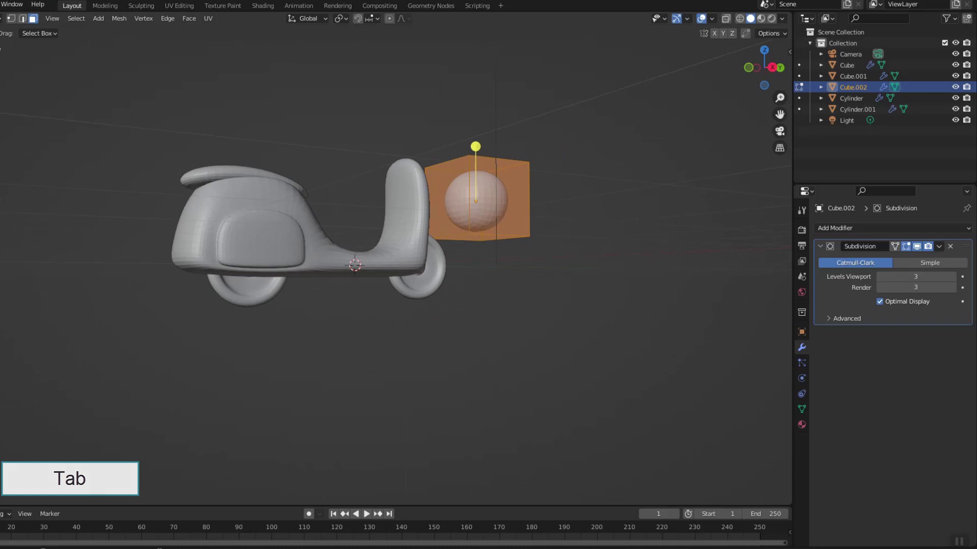
- Select the cube's back and bottom faces and crease their edges so they stay sharp under the subdivision
{"action": "left_click", "coordinate": [460, 209]}
{"action": "key", "text": "shift+e"}
{"action": "middle_click_drag", "start_coordinate": [500, 310], "coordinate": [498, 376]}
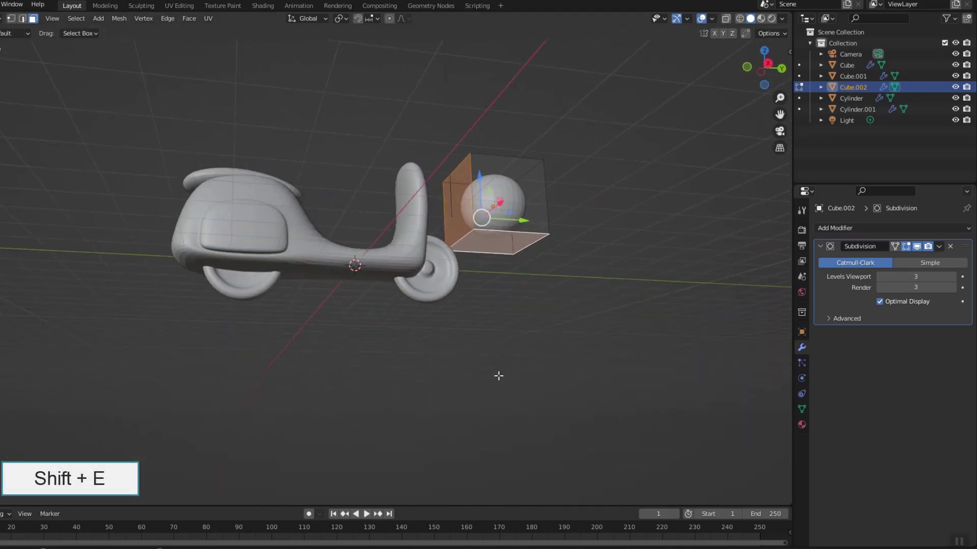
{"action": "left_click", "coordinate": [528, 31]}
{"action": "scroll", "coordinate": [583, 212], "scroll_direction": "down", "scroll_amount": 3}
{"action": "middle_click_drag", "start_coordinate": [538, 190], "coordinate": [496, 228]}
- Select the cube's upper front edge and move it back along Y and down to slope the mud guard's front
{"action": "left_click", "coordinate": [473, 212]}
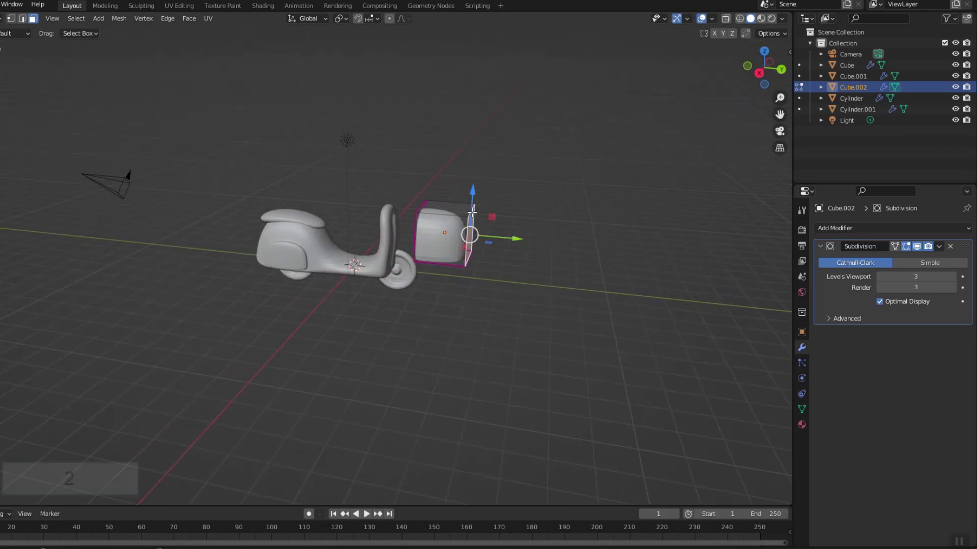
{"action": "key", "text": "2"}
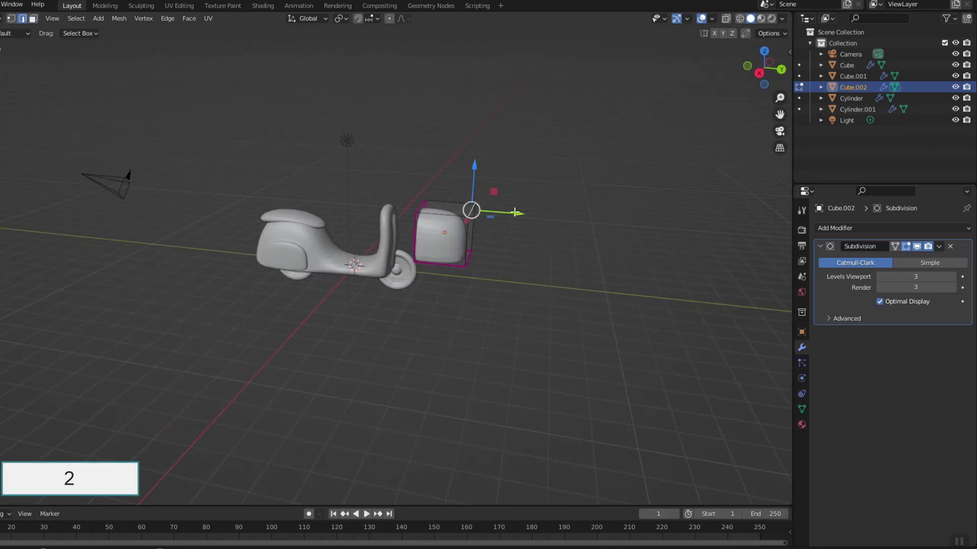
{"action": "left_click_drag", "start_coordinate": [514, 212], "coordinate": [499, 215]}
{"action": "left_click_drag", "start_coordinate": [460, 169], "coordinate": [460, 183]}
- In top view, narrow the whole mud guard mesh to 0.322 along X
{"action": "key", "text": "KP_7"}
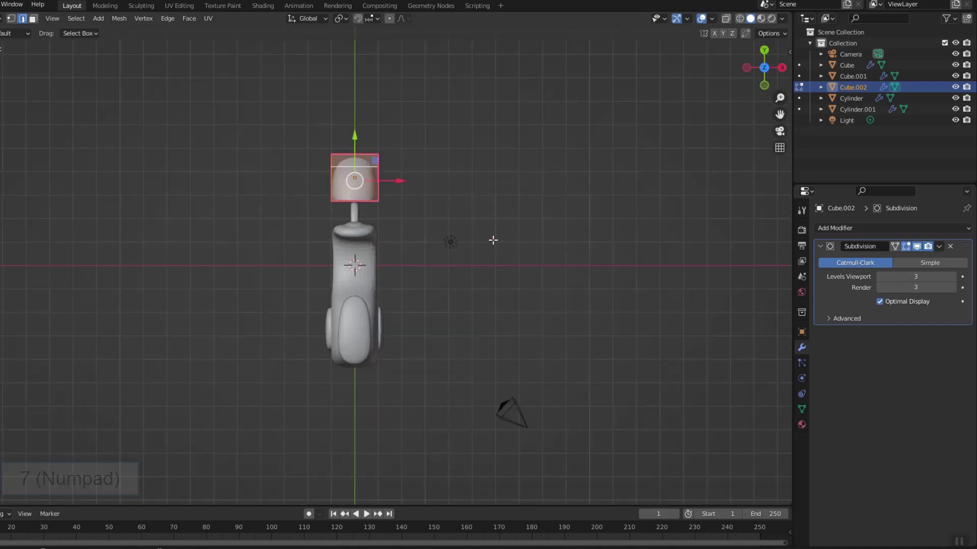
{"action": "scroll", "coordinate": [493, 240], "scroll_direction": "up", "scroll_amount": 4}
{"action": "key", "text": "s"}
{"action": "key", "text": "x"}
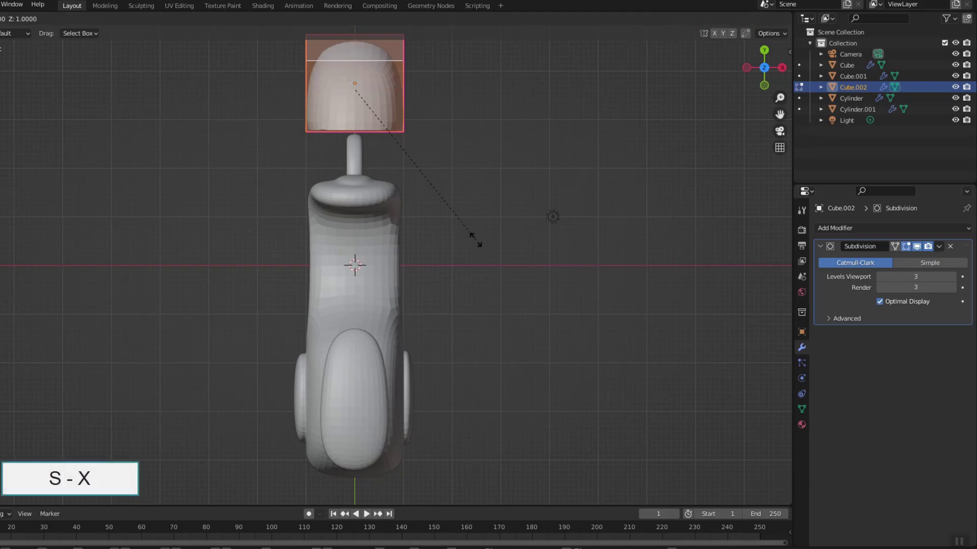
{"action": "left_click", "coordinate": [382, 146]}
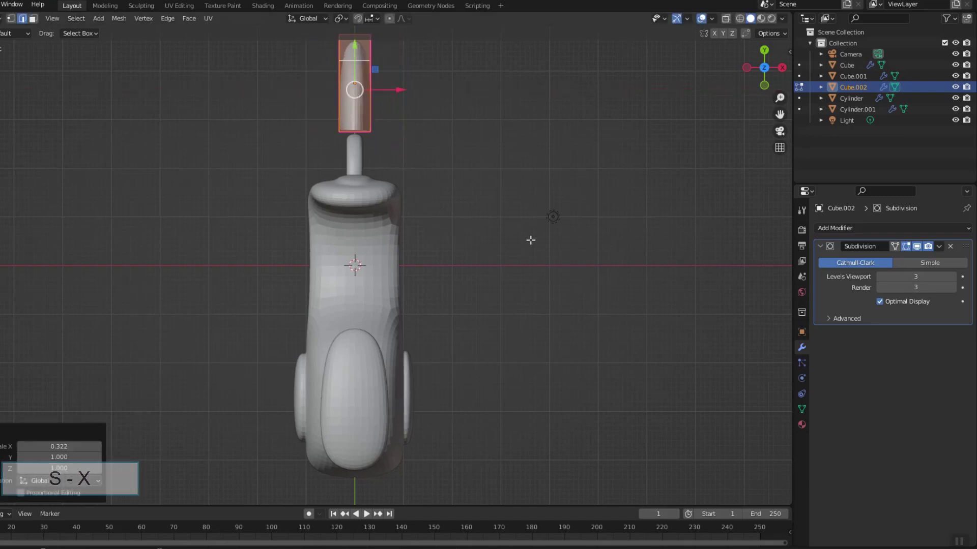
- In Object Mode, move the mud guard about 0.99 m back along Y and scale it to 0.582
{"action": "key", "text": "Tab"}
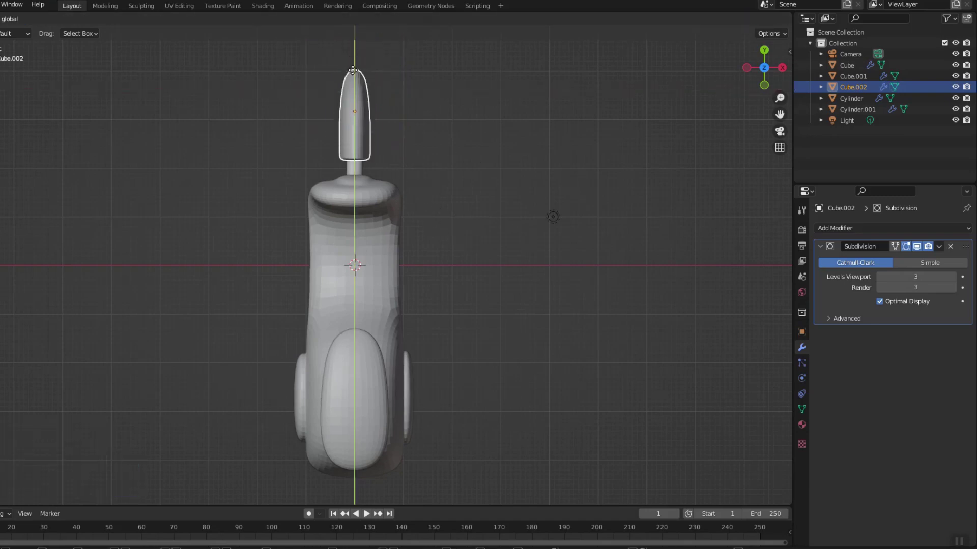
{"action": "left_click", "coordinate": [351, 84]}
{"action": "middle_click_drag", "start_coordinate": [501, 386], "coordinate": [364, 287]}
{"action": "key", "text": "s"}
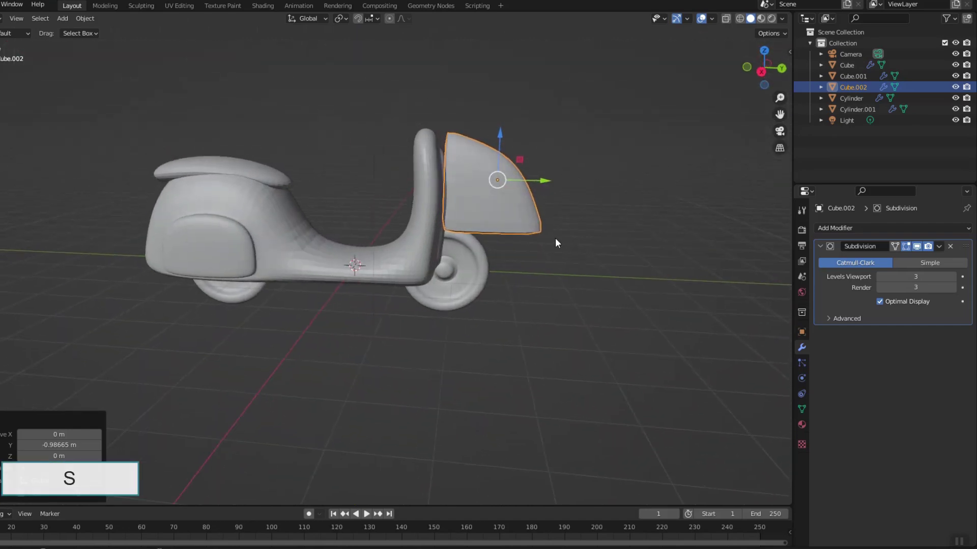
{"action": "left_click", "coordinate": [571, 295]}
- Lower the mud guard toward the front wheel and shift it about 0.40 m back along Y against the body
{"action": "key", "text": "g"}
{"action": "key", "text": "z"}
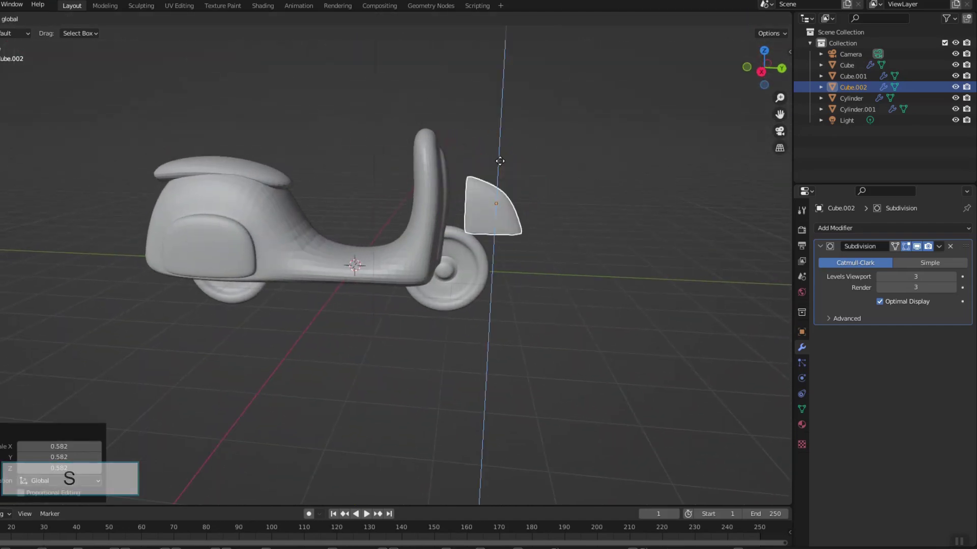
{"action": "left_click", "coordinate": [510, 226]}
{"action": "left_click_drag", "start_coordinate": [510, 227], "coordinate": [488, 227]}
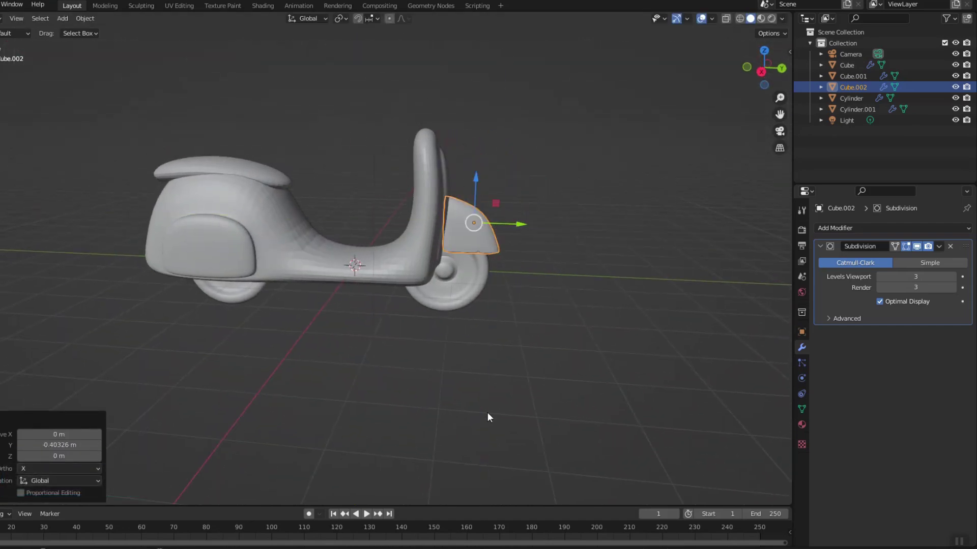
- Tilt the mud guard slightly about X and lower it about 0.30 m over the front wheel
{"action": "key", "text": "r"}
{"action": "key", "text": "x"}
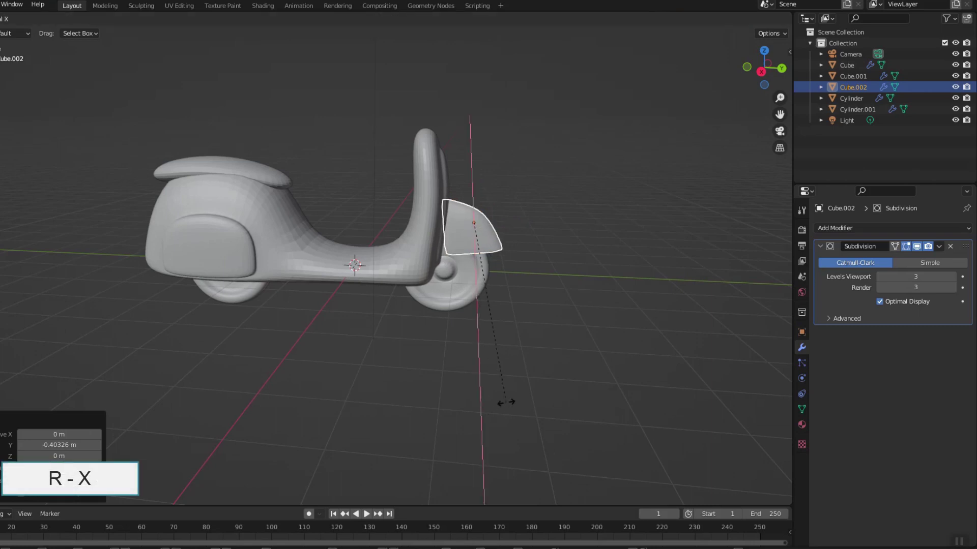
{"action": "left_click", "coordinate": [506, 403]}
{"action": "left_click_drag", "start_coordinate": [472, 178], "coordinate": [469, 193]}
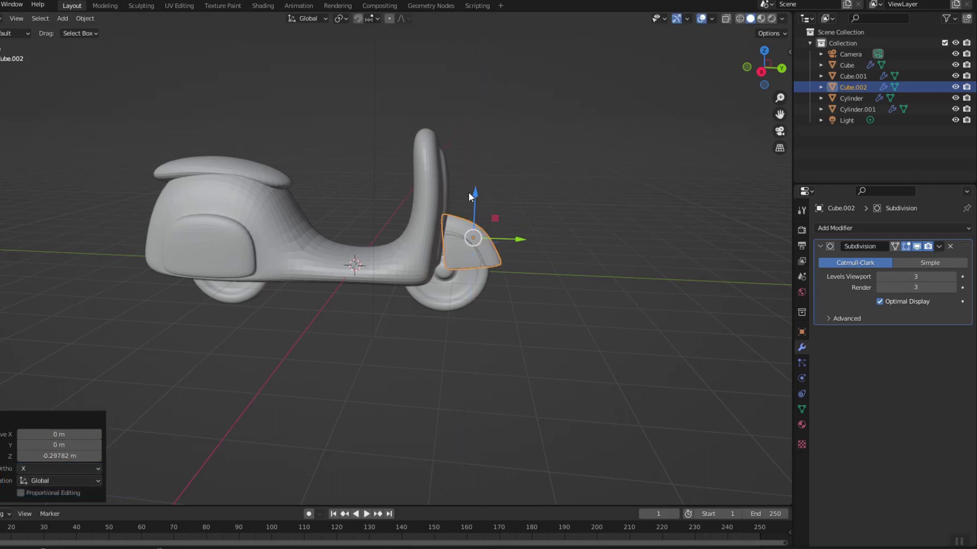
{"action": "left_click", "coordinate": [478, 197]}
- From the front, widen the mud guard to 1.239 along X so it covers the wheel
{"action": "middle_click_drag", "start_coordinate": [535, 421], "coordinate": [438, 377]}
{"action": "key", "text": "ctrl+z"}
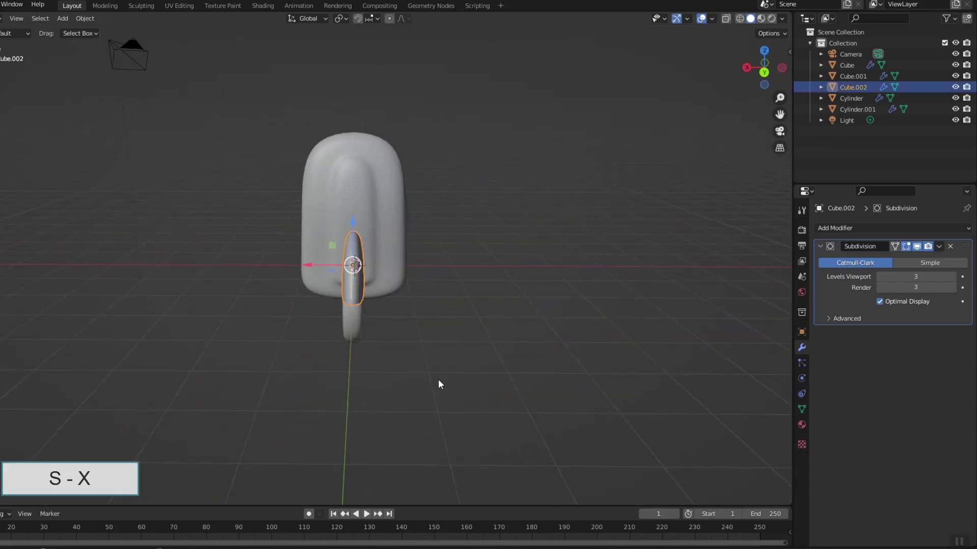
{"action": "left_click", "coordinate": [460, 395]}
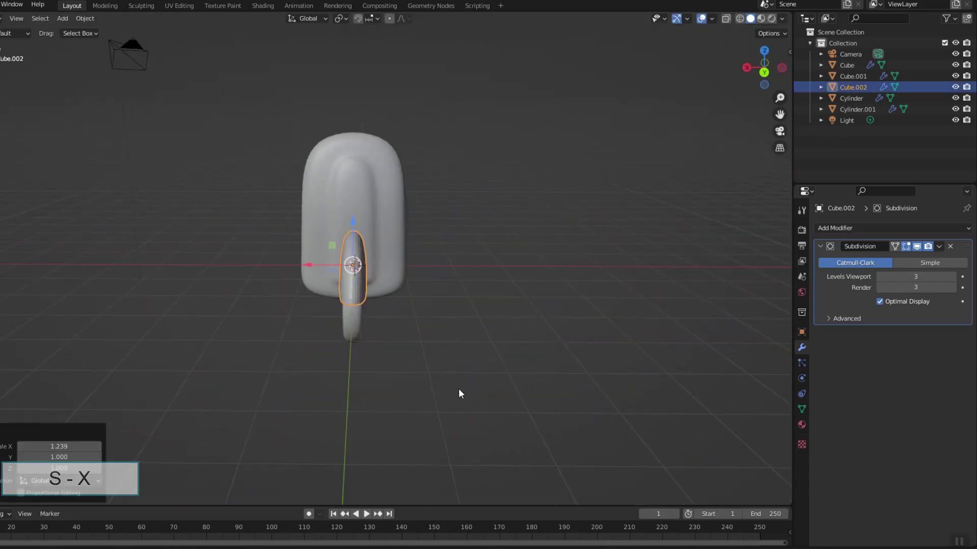
- Enter Edit Mode on the mud guard and hide the scooter's main body
{"action": "middle_click_drag", "start_coordinate": [460, 395], "coordinate": [524, 361]}
{"action": "key", "text": "Tab"}
{"action": "scroll", "coordinate": [605, 434], "scroll_direction": "up", "scroll_amount": 4}
{"action": "middle_click_drag", "start_coordinate": [605, 434], "coordinate": [625, 356]}
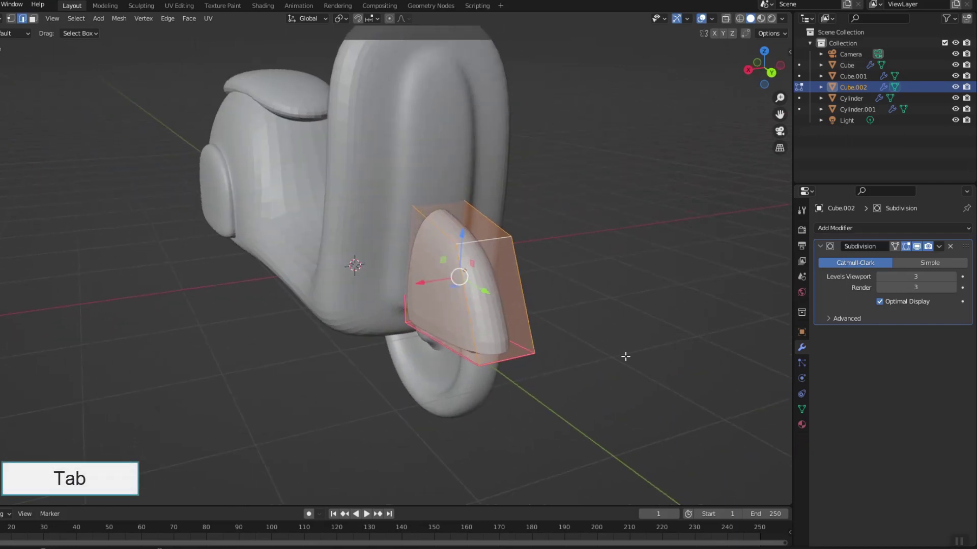
{"action": "left_click", "coordinate": [955, 65]}
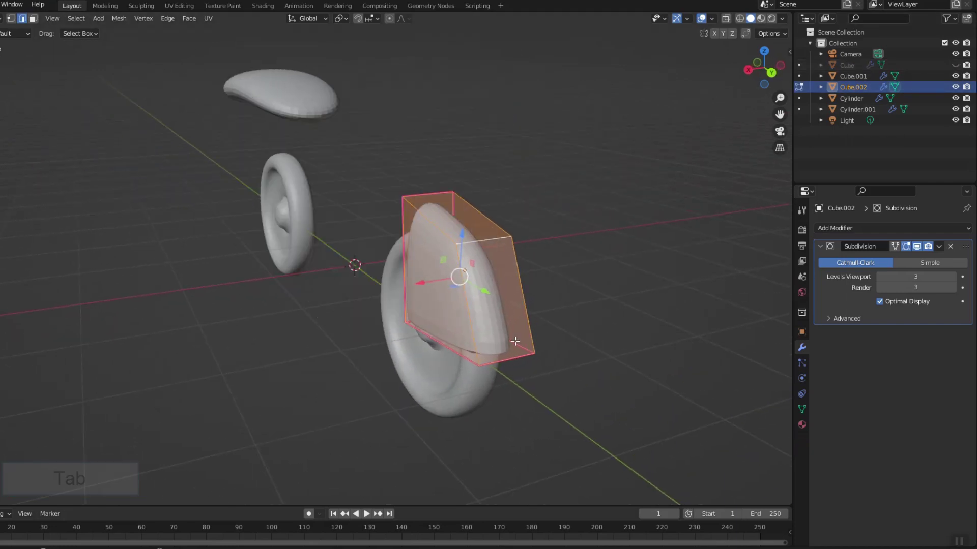
- Cut one horizontal edge loop around the mud guard and slide it close to the bottom edge, at a factor of about 0.65
{"action": "key", "text": "ctrl+r"}
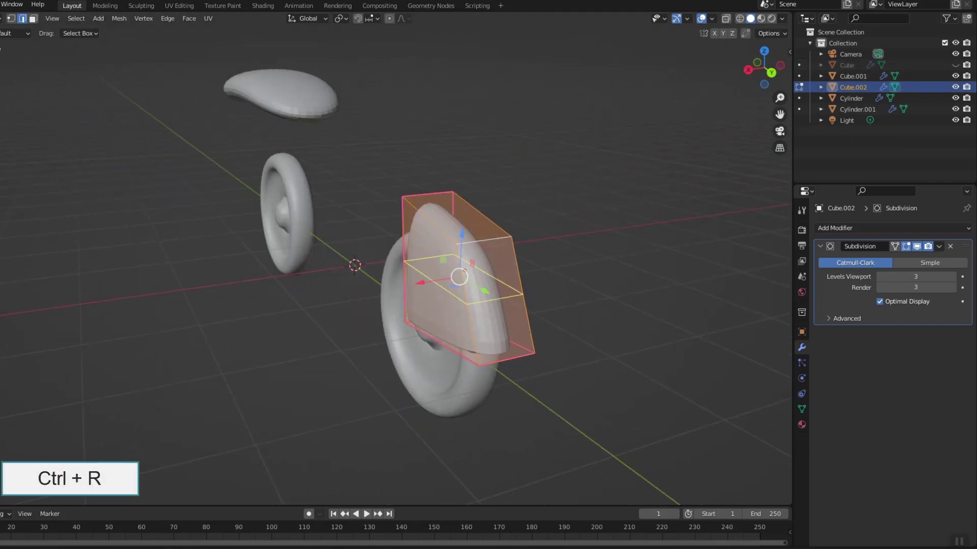
{"action": "left_click", "coordinate": [527, 351]}
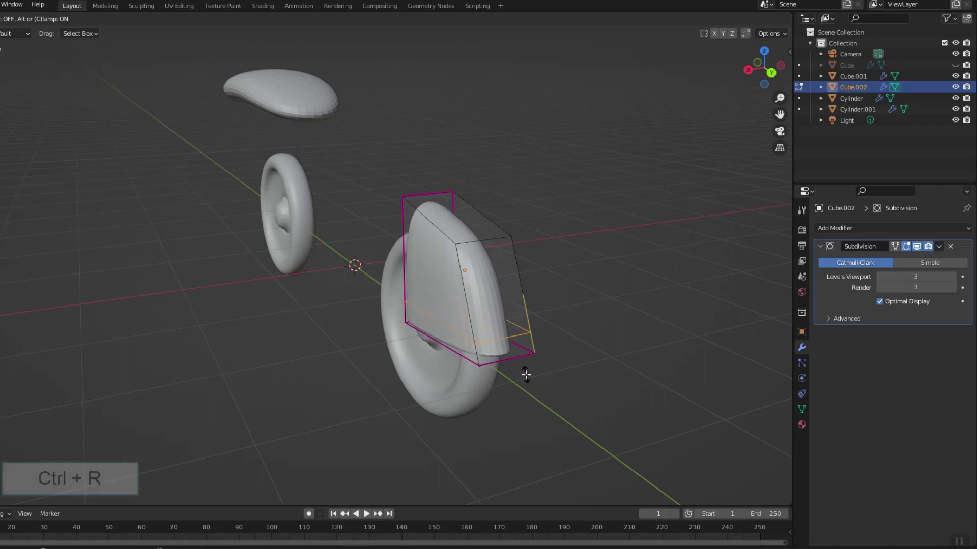
{"action": "left_click", "coordinate": [526, 375]}
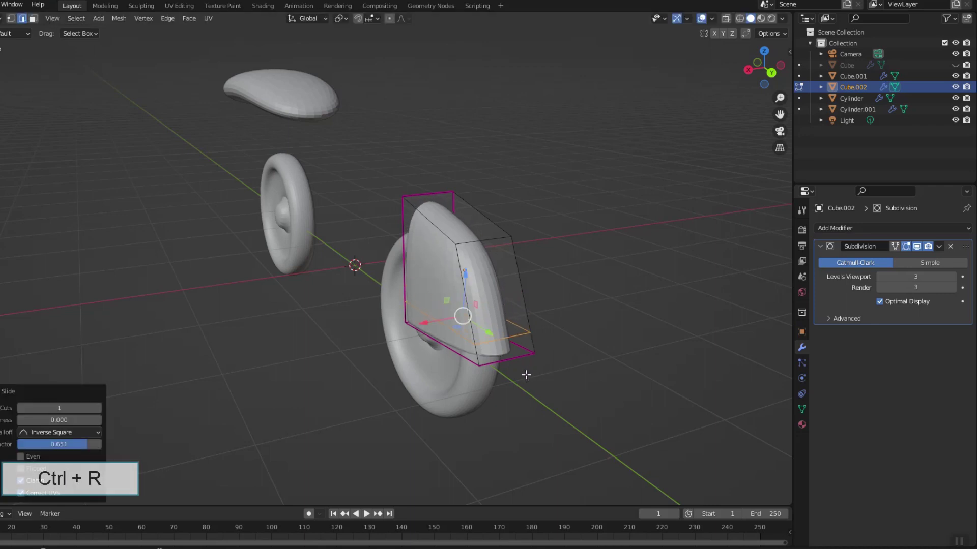
{"action": "left_click", "coordinate": [477, 351]}
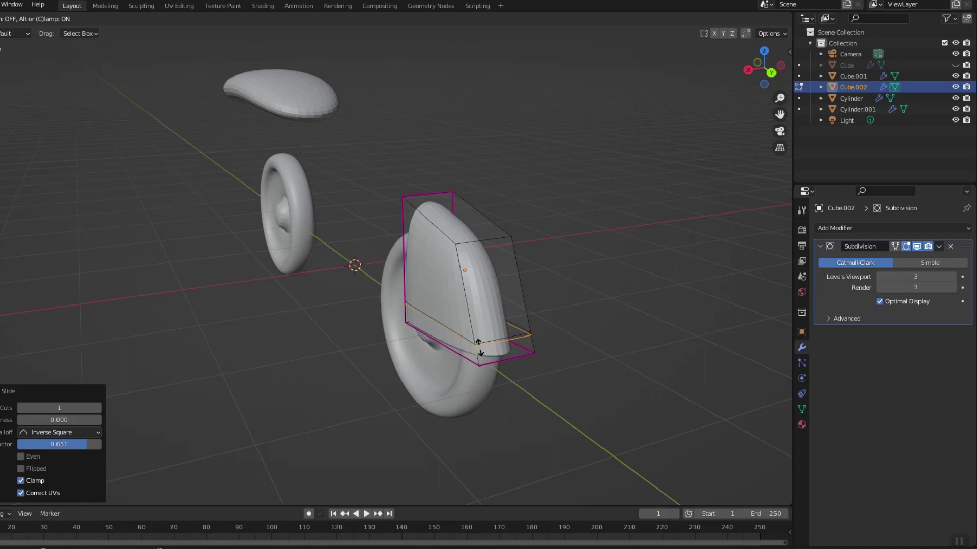
{"action": "left_click", "coordinate": [491, 389]}
- Select the mud guard's lower rim below the new loop and scale it up to about 1.1 to flare it
{"action": "middle_click_drag", "start_coordinate": [495, 388], "coordinate": [564, 246]}
{"action": "left_click", "coordinate": [550, 240], "text": "shift"}
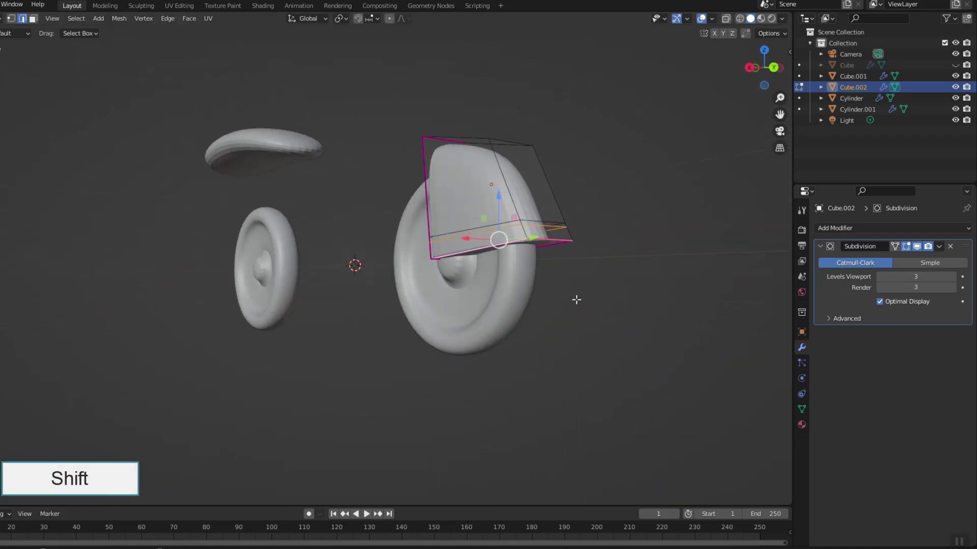
{"action": "middle_click_drag", "start_coordinate": [576, 300], "coordinate": [225, 283]}
{"action": "middle_click_drag", "start_coordinate": [256, 417], "coordinate": [497, 404]}
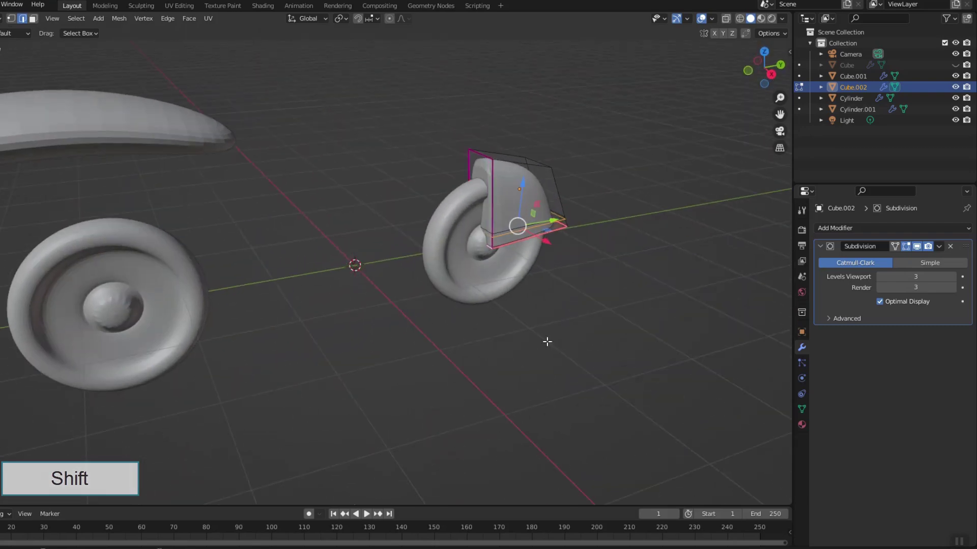
{"action": "middle_click_drag", "start_coordinate": [548, 340], "coordinate": [582, 406]}
{"action": "key", "text": "s"}
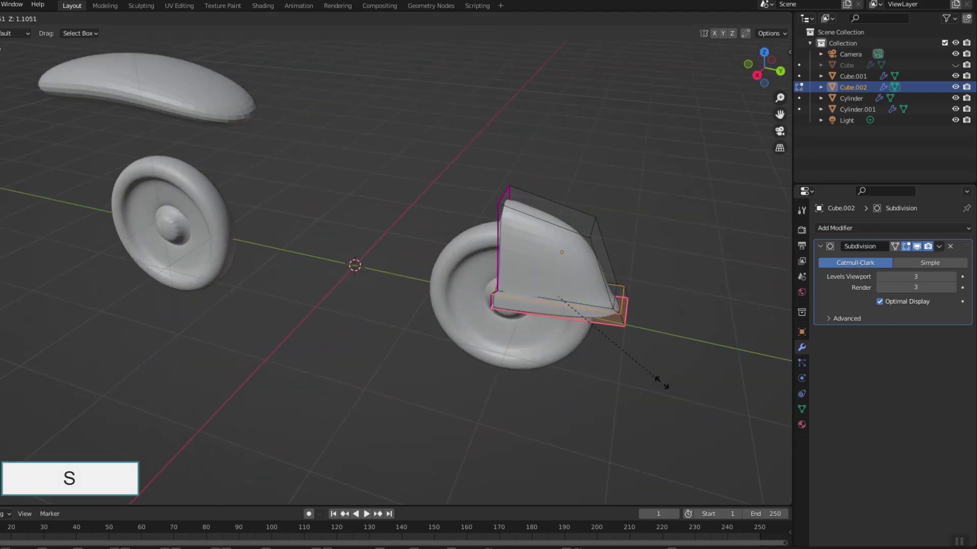
{"action": "left_click", "coordinate": [666, 388]}
- Return to Object Mode, unhide the scooter's main body and deselect the mud guard
{"action": "middle_click_drag", "start_coordinate": [666, 388], "coordinate": [621, 402]}
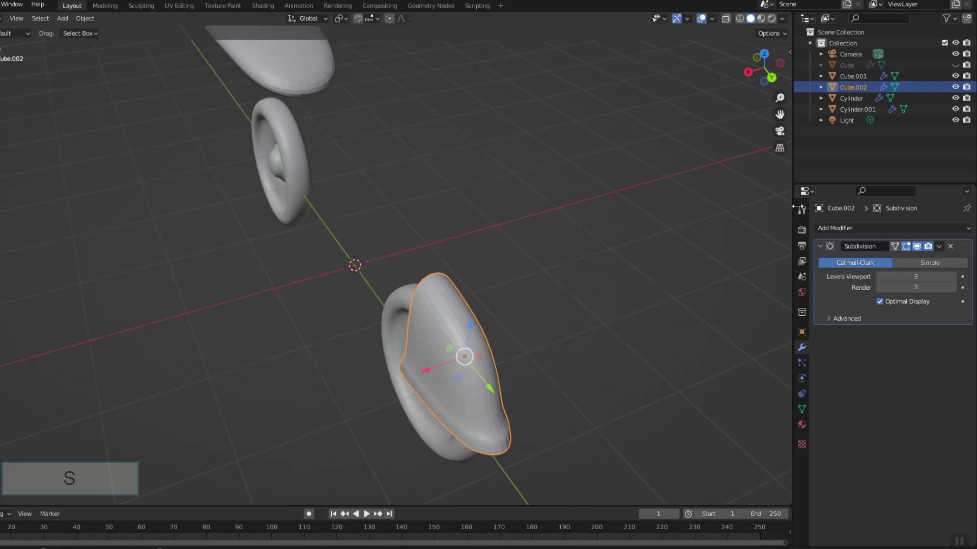
{"action": "left_click", "coordinate": [955, 64]}
{"action": "middle_click_drag", "start_coordinate": [626, 214], "coordinate": [381, 365]}
{"action": "left_click", "coordinate": [636, 354]}
- Add a cylinder for the headlight and rotate it 90° about X
{"action": "key", "text": "shift+a"}
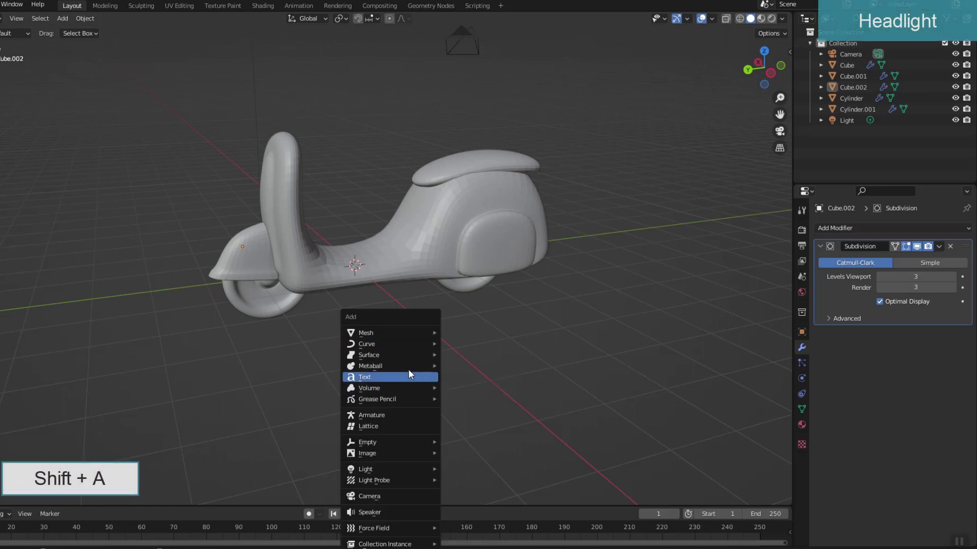
{"action": "mouse_move", "coordinate": [390, 334]}
{"action": "left_click", "coordinate": [469, 387]}
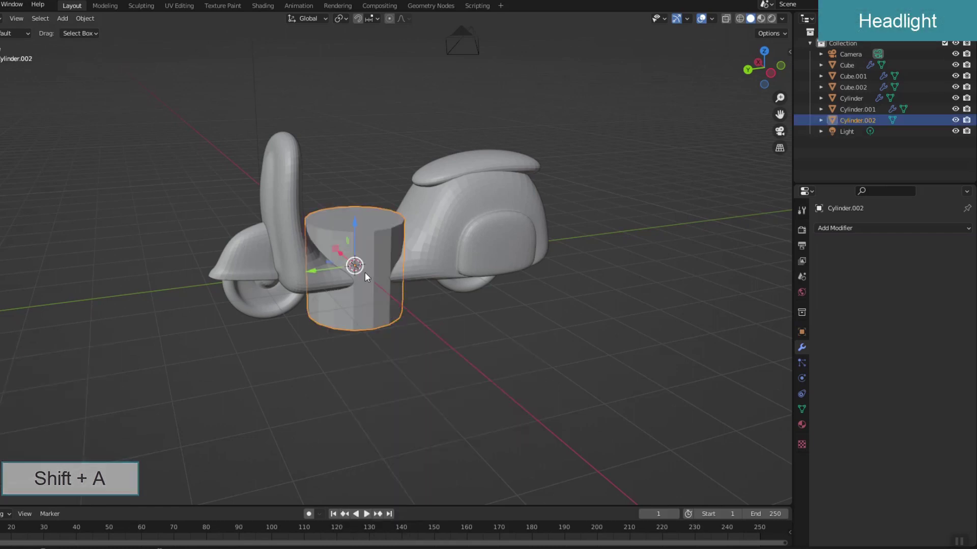
{"action": "type", "text": "rx90"}
{"action": "key", "text": "Return"}
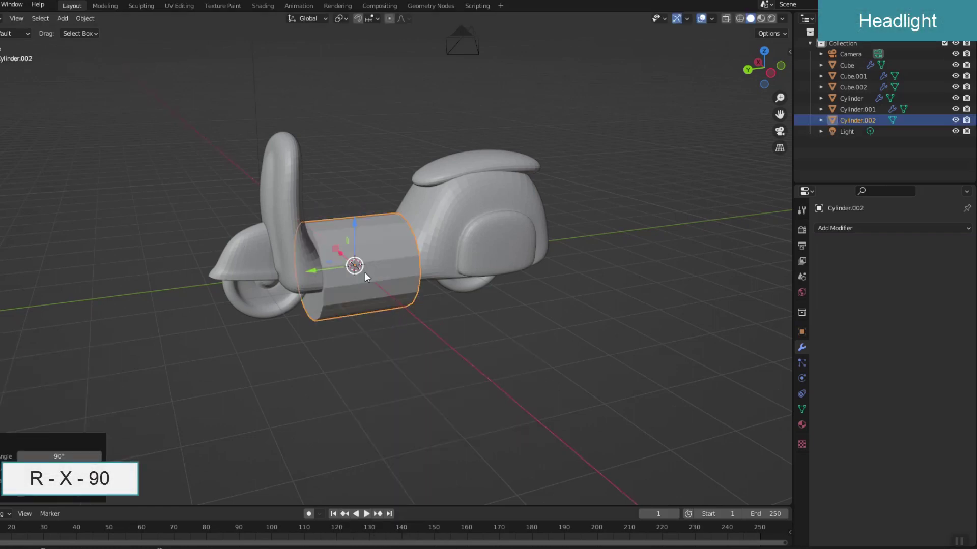
- Raise the headlight cylinder about 3.02 m and move it about 1.64 m forward along Y, above the front shield
{"action": "key", "text": "g"}
{"action": "key", "text": "z"}
{"action": "left_click", "coordinate": [354, 107]}
{"action": "key", "text": "g"}
{"action": "key", "text": "y"}
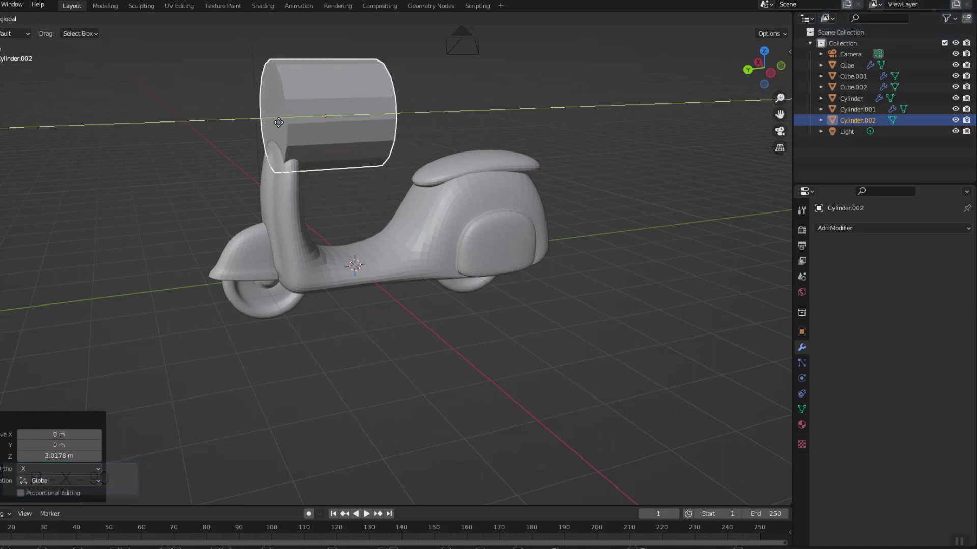
{"action": "left_click", "coordinate": [289, 170]}
- Scale the headlight cylinder to about 0.39 overall and 1.305 along Y, shifting it about 0.30 m back along Y
{"action": "key", "text": "s"}
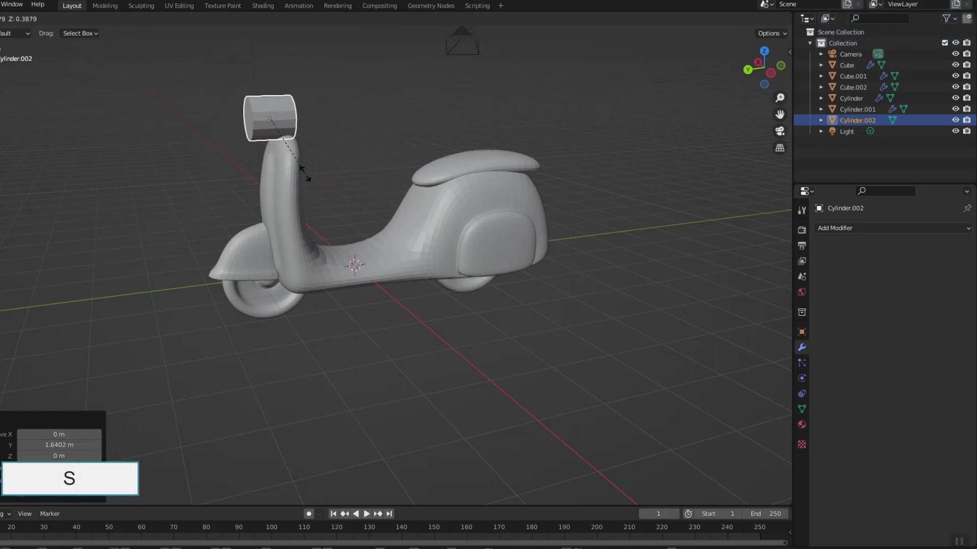
{"action": "left_click", "coordinate": [305, 173]}
{"action": "key", "text": "s"}
{"action": "key", "text": "y"}
{"action": "left_click", "coordinate": [340, 199]}
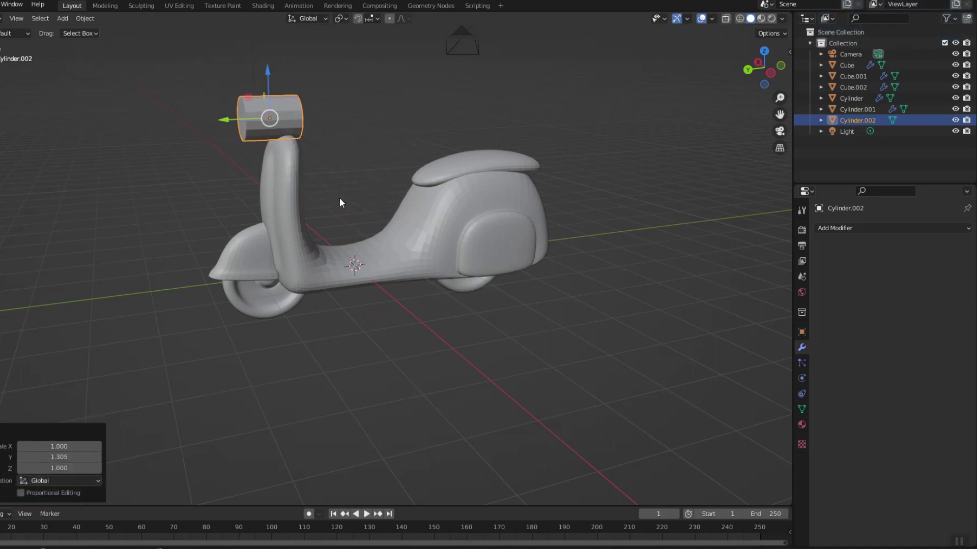
{"action": "left_click_drag", "start_coordinate": [226, 118], "coordinate": [242, 118]}
- Give the headlight cylinder a Subdivision Surface modifier with viewport and render levels of 3, and enter Edit Mode
{"action": "middle_click_drag", "start_coordinate": [330, 206], "coordinate": [450, 236]}
{"action": "left_click", "coordinate": [892, 228]}
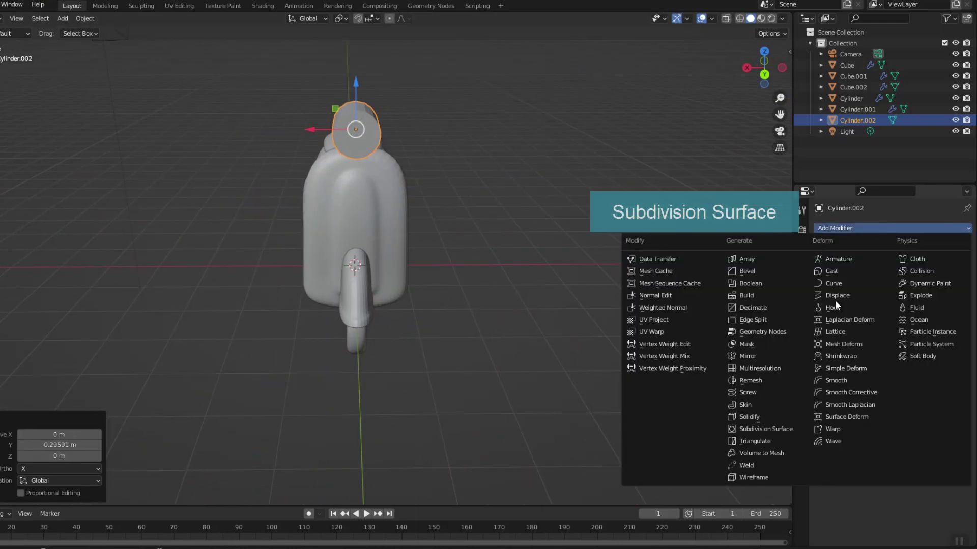
{"action": "left_click", "coordinate": [738, 428]}
{"action": "left_click", "coordinate": [953, 276]}
{"action": "left_click", "coordinate": [953, 276]}
{"action": "left_click", "coordinate": [953, 288]}
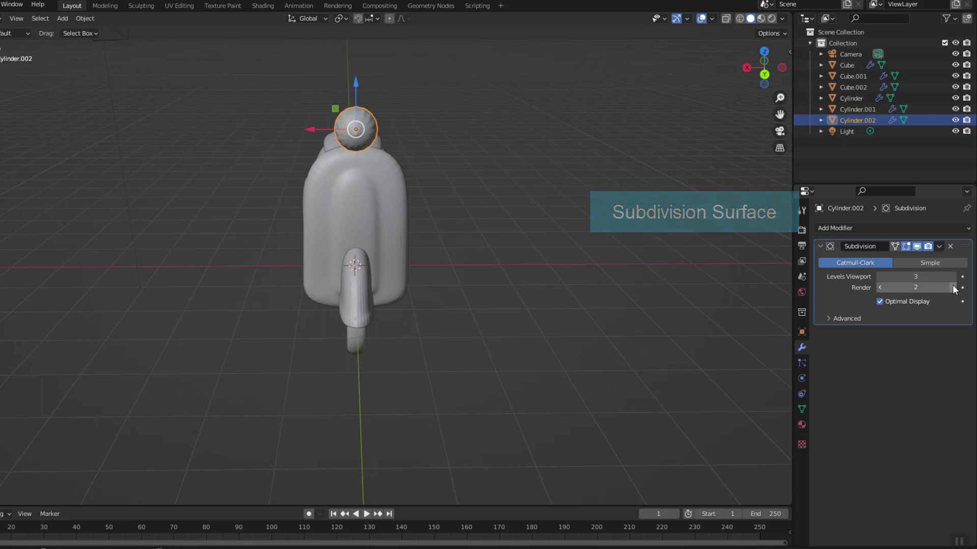
{"action": "middle_click_drag", "start_coordinate": [712, 295], "coordinate": [483, 348]}
{"action": "key", "text": "Tab"}
{"action": "scroll", "coordinate": [478, 346], "scroll_direction": "up", "scroll_amount": 3}
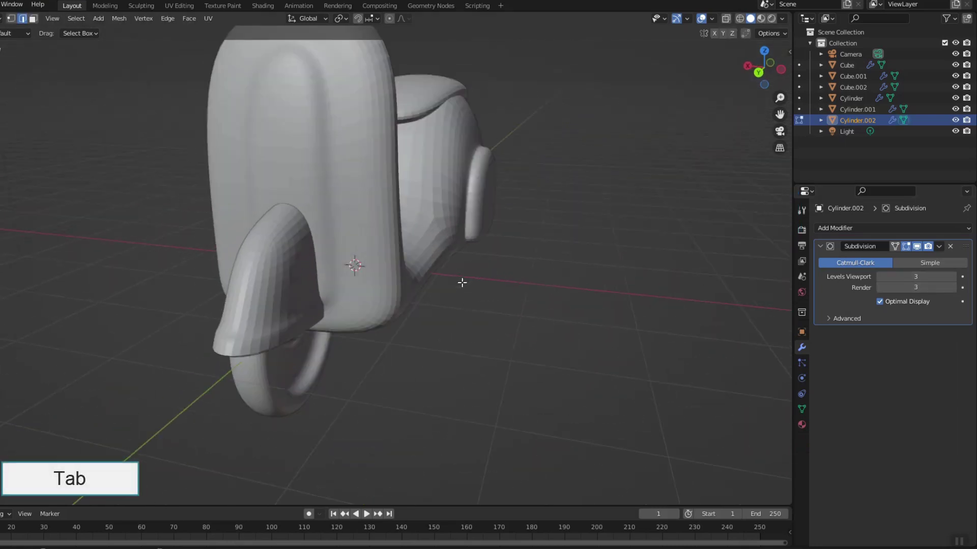
- Inset the headlight's front face by about 0.23 m and extrude it about 0.64 m inward to hollow the housing
{"action": "middle_click_drag", "start_coordinate": [462, 281], "coordinate": [468, 455], "text": "shift"}
{"action": "key", "text": "3"}
{"action": "left_click", "coordinate": [293, 237]}
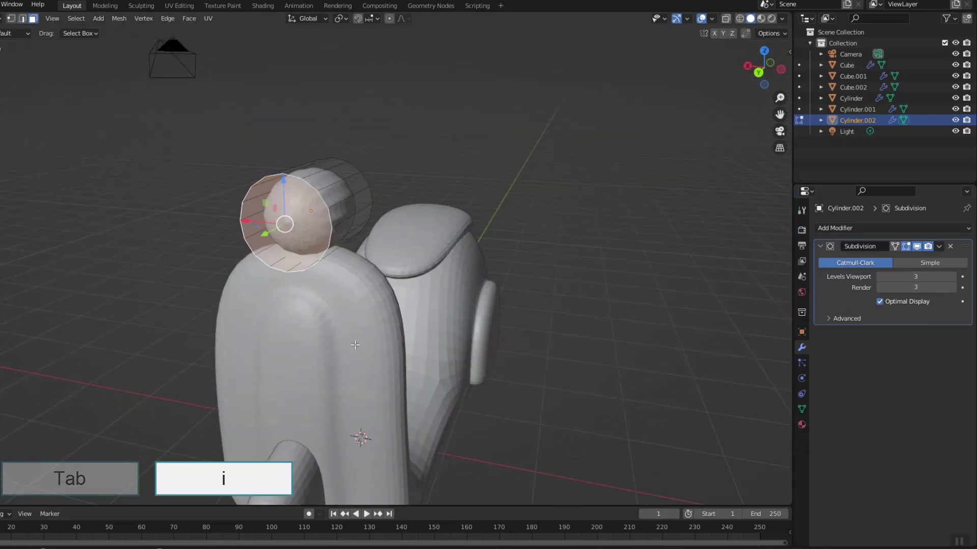
{"action": "key", "text": "i"}
{"action": "left_click", "coordinate": [333, 329]}
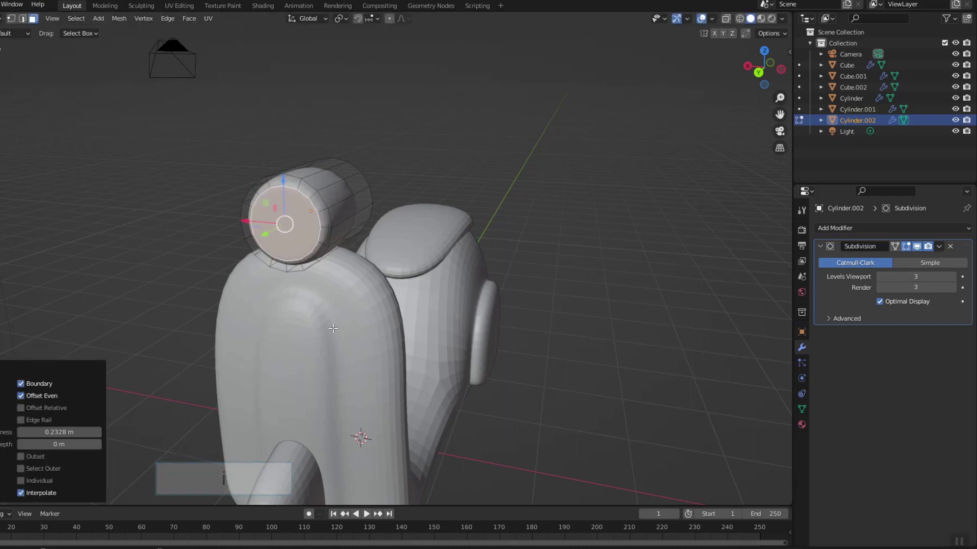
{"action": "key", "text": "e"}
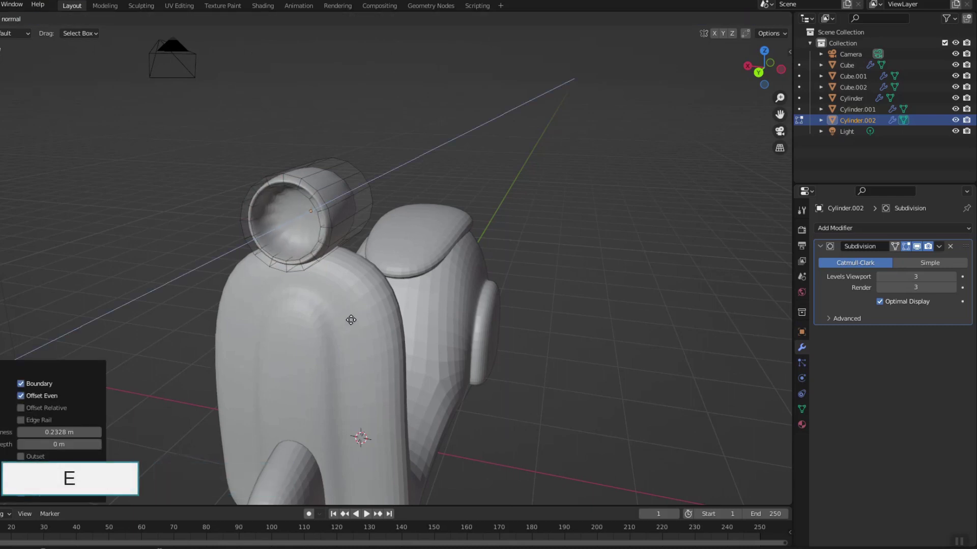
{"action": "left_click", "coordinate": [369, 347]}
- Inset the recessed headlight face by about 0.12 m and extrude it about 0.56 m forward to form the lens
{"action": "key", "text": "i"}
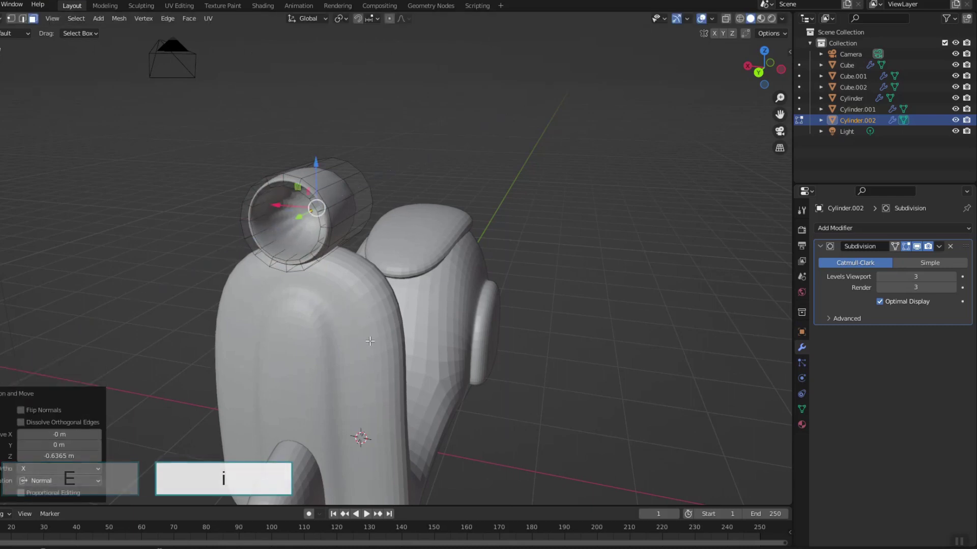
{"action": "left_click", "coordinate": [366, 345]}
{"action": "key", "text": "e"}
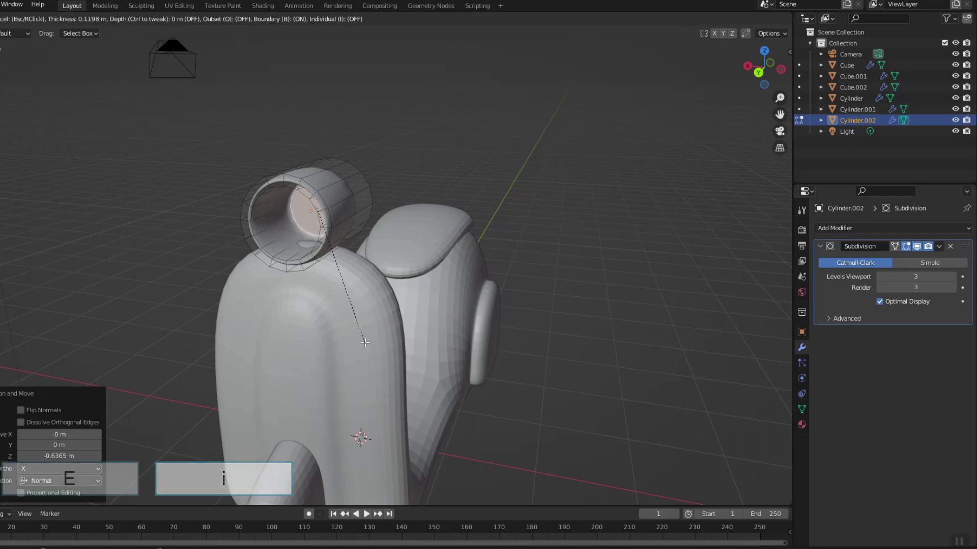
{"action": "left_click", "coordinate": [328, 384]}
- Bevel the headlight lens's front face edge by about 0.021 m and scale it to 1.06
{"action": "middle_click_drag", "start_coordinate": [328, 384], "coordinate": [316, 415]}
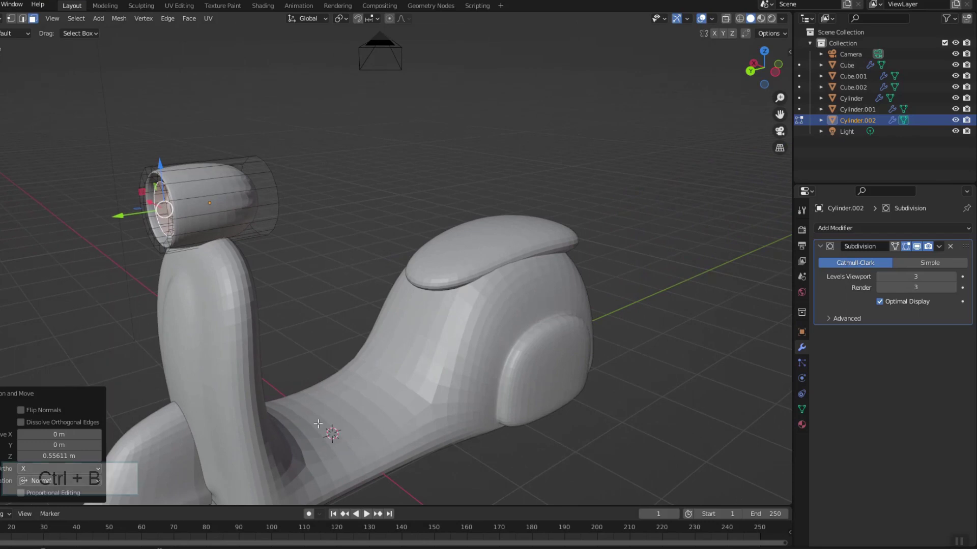
{"action": "left_click", "coordinate": [320, 424]}
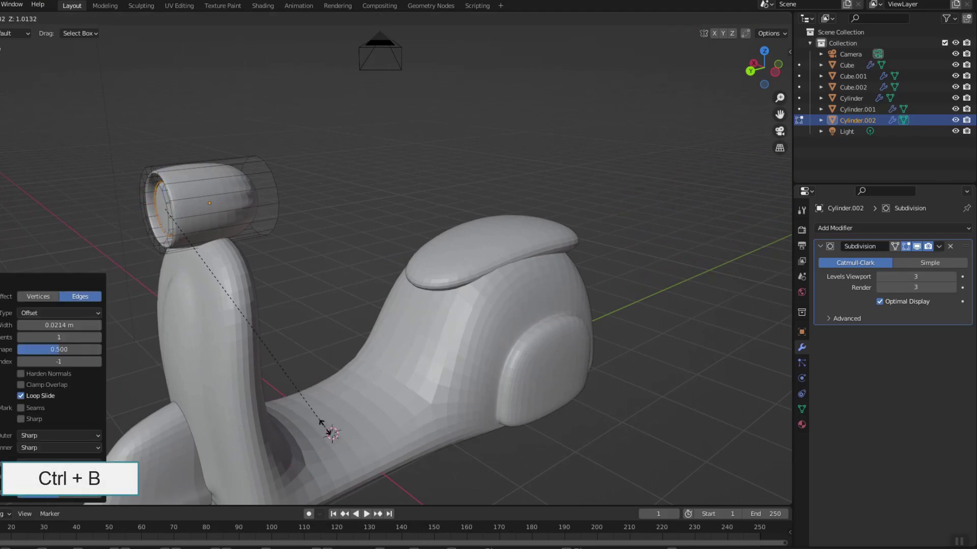
{"action": "key", "text": "s"}
{"action": "left_click", "coordinate": [328, 435]}
{"action": "middle_click_drag", "start_coordinate": [313, 251], "coordinate": [373, 251]}
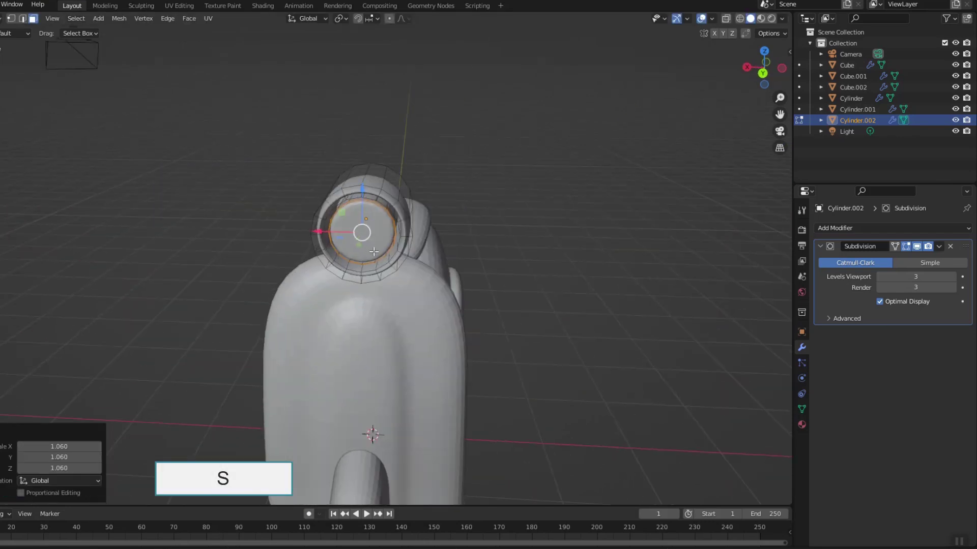
- Crease the headlight's outer front edge loop, and crease the inner rim loop by about 0.364
{"action": "key", "text": "2"}
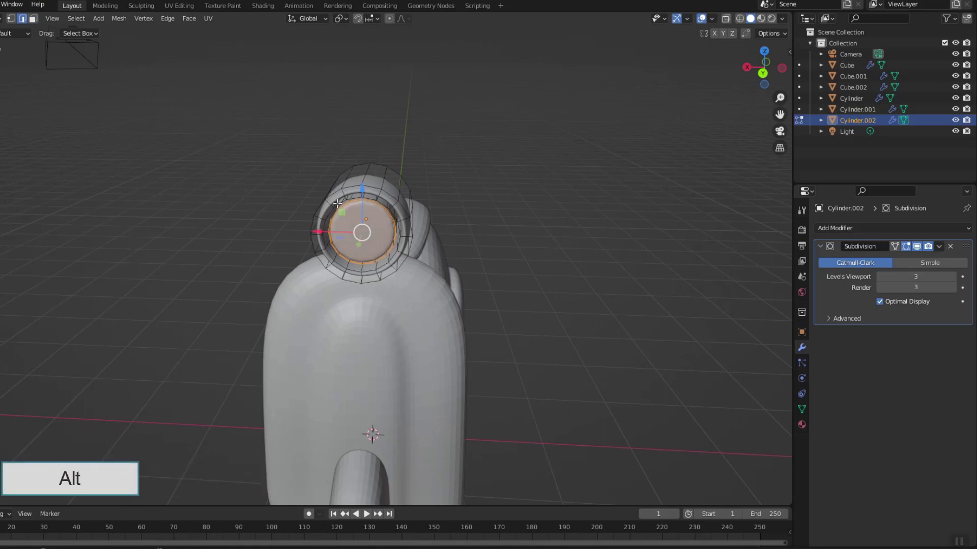
{"action": "left_click", "coordinate": [335, 193], "text": "alt"}
{"action": "key", "text": "shift+e"}
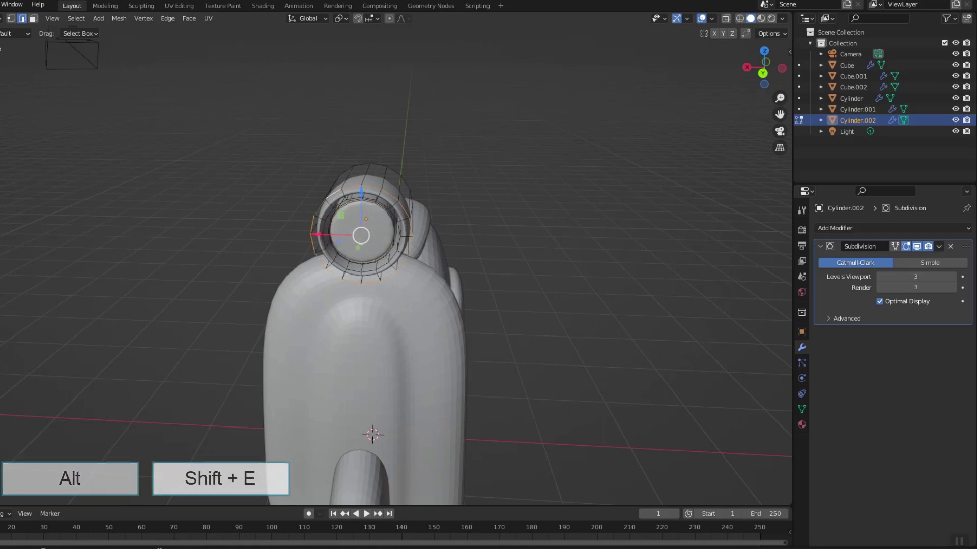
{"action": "left_click", "coordinate": [278, 360]}
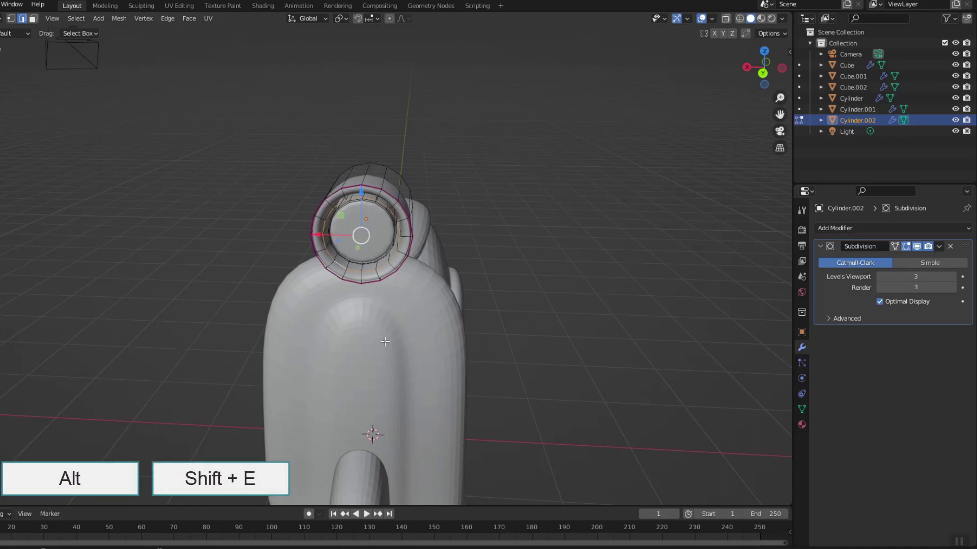
{"action": "left_click", "coordinate": [364, 272], "text": "alt"}
{"action": "key", "text": "shift+e"}
{"action": "left_click", "coordinate": [379, 392]}
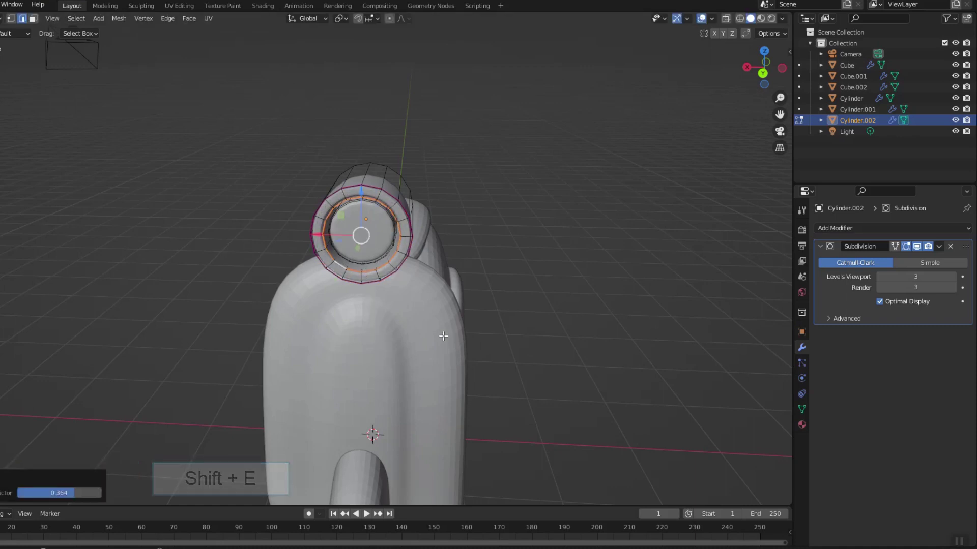
- Bevel the headlight cylinder's rear face edge to tighten its rounded back, and return to Object Mode
{"action": "key", "text": "Tab"}
{"action": "middle_click_drag", "start_coordinate": [582, 237], "coordinate": [235, 213]}
{"action": "key", "text": "Tab"}
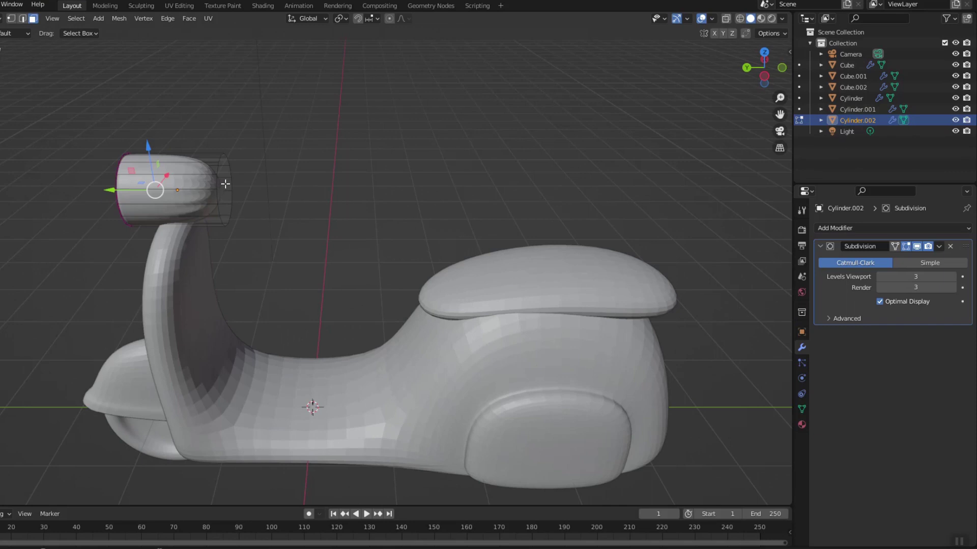
{"action": "key", "text": "ctrl+b"}
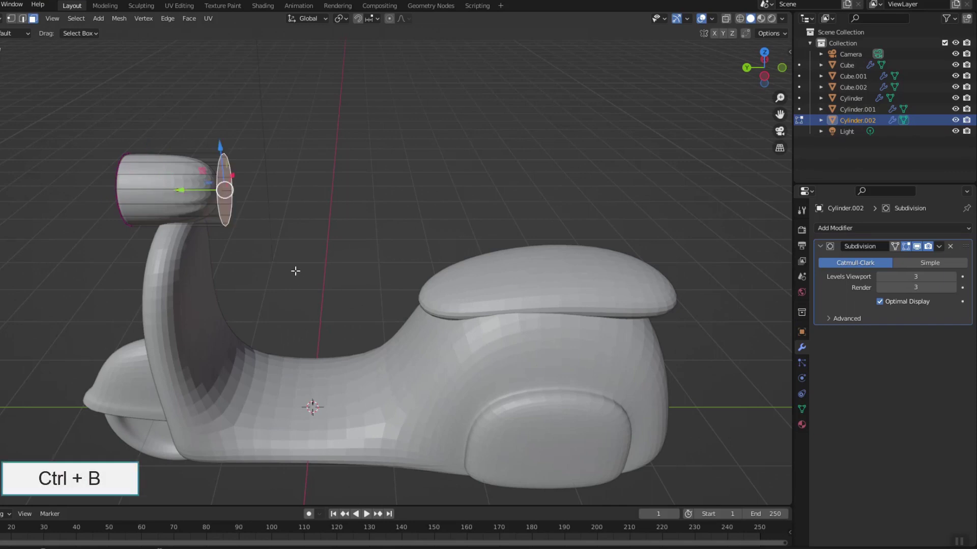
{"action": "left_click", "coordinate": [312, 291]}
{"action": "key", "text": "Tab"}
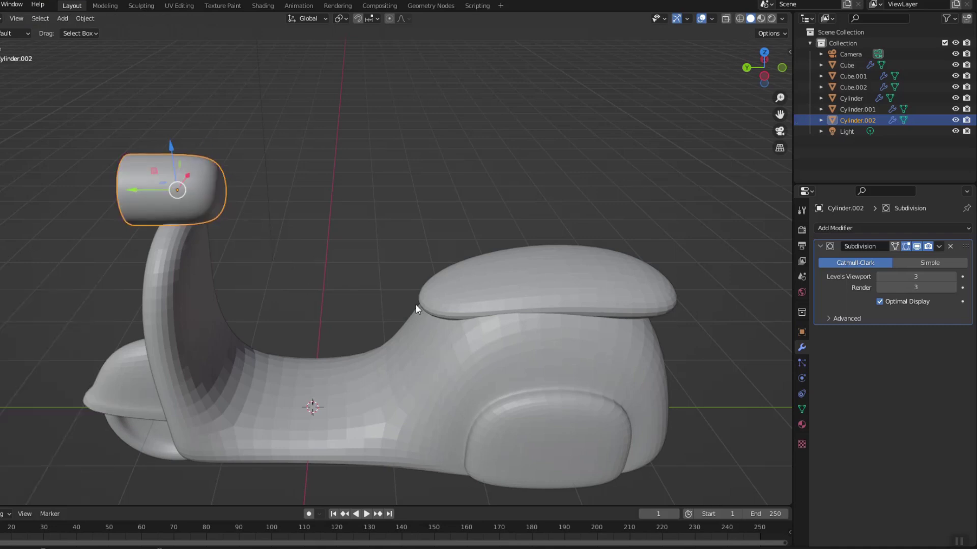
- Add a cube for the handlebar and scale it down in Y and Z only, excluding X, into a thin bar
{"action": "middle_click_drag", "start_coordinate": [415, 304], "coordinate": [289, 250]}
{"action": "key", "text": "shift+a"}
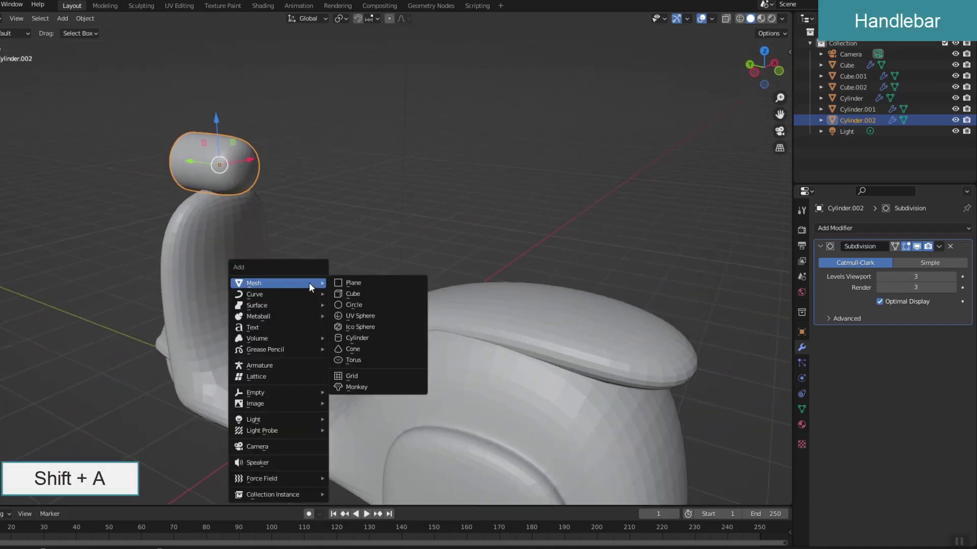
{"action": "left_click", "coordinate": [351, 289]}
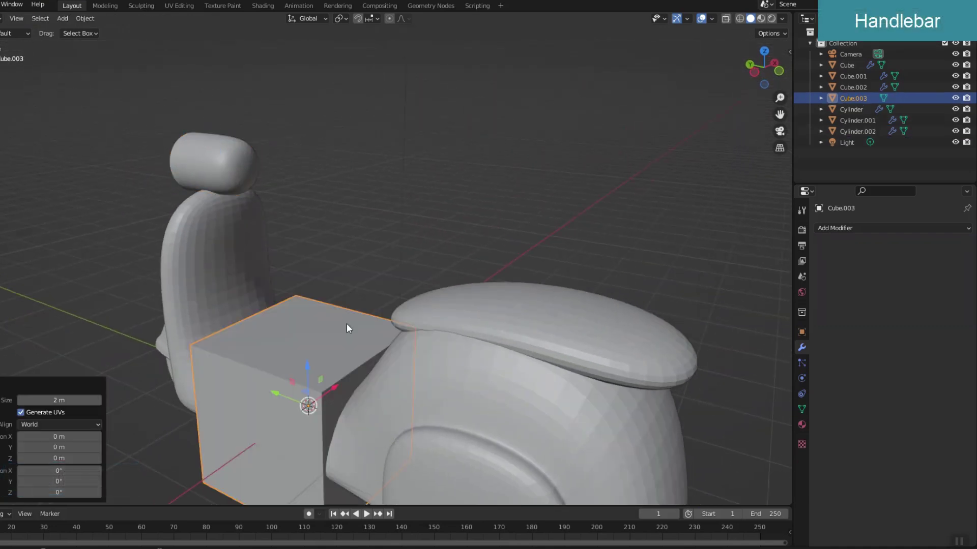
{"action": "key", "text": "s"}
{"action": "key", "text": "shift+x"}
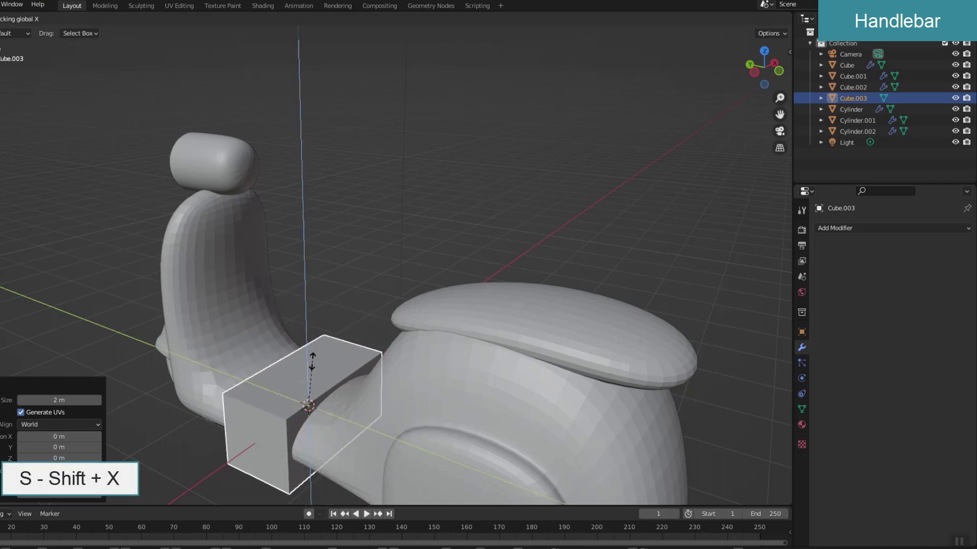
{"action": "left_click", "coordinate": [307, 396]}
- Raise the handlebar bar to the headlight's height and lengthen it along X
{"action": "left_click_drag", "start_coordinate": [310, 375], "coordinate": [313, 122]}
{"action": "key", "text": "KP_7"}
{"action": "key", "text": "s"}
{"action": "key", "text": "x"}
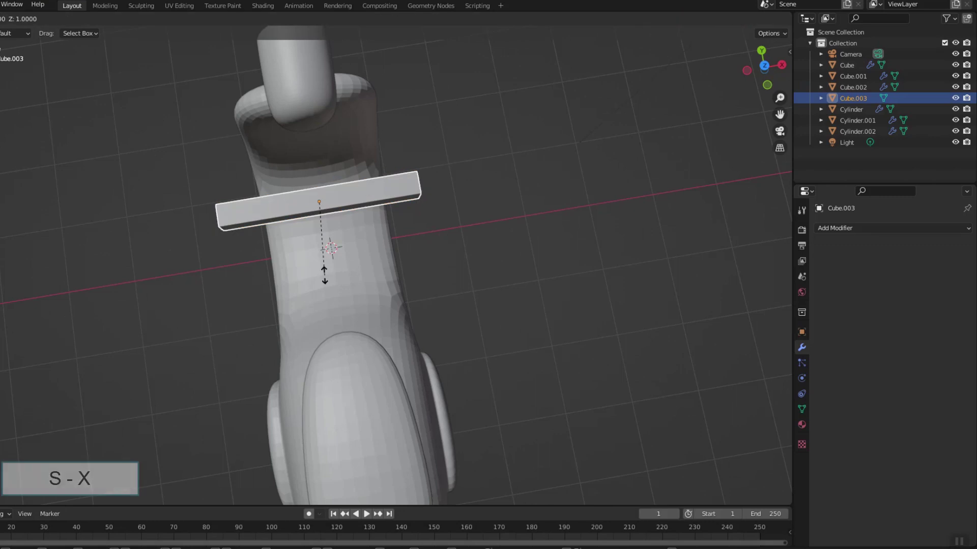
{"action": "left_click", "coordinate": [335, 294]}
- Bend the handlebar by pulling a centred loop cut forward along Y, and move the whole bar about 0.65 m forward
{"action": "key", "text": "Tab"}
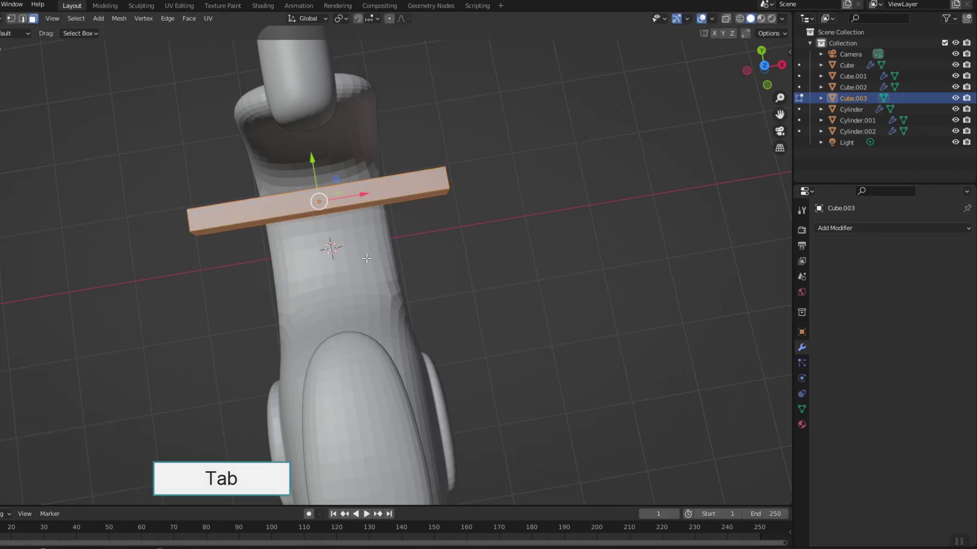
{"action": "key", "text": "ctrl+r"}
{"action": "left_click", "coordinate": [331, 216]}
{"action": "right_click", "coordinate": [331, 216]}
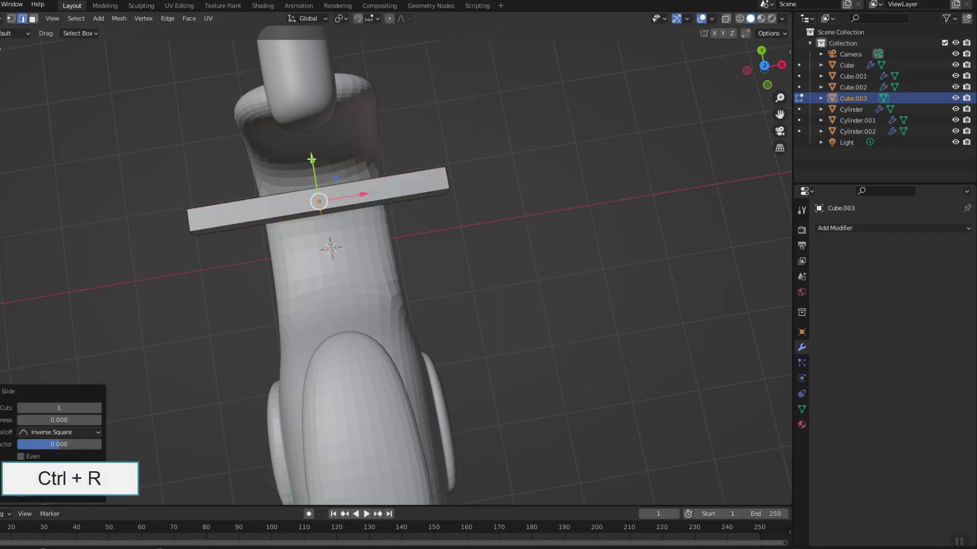
{"action": "left_click_drag", "start_coordinate": [312, 159], "coordinate": [312, 99]}
{"action": "key", "text": "Tab"}
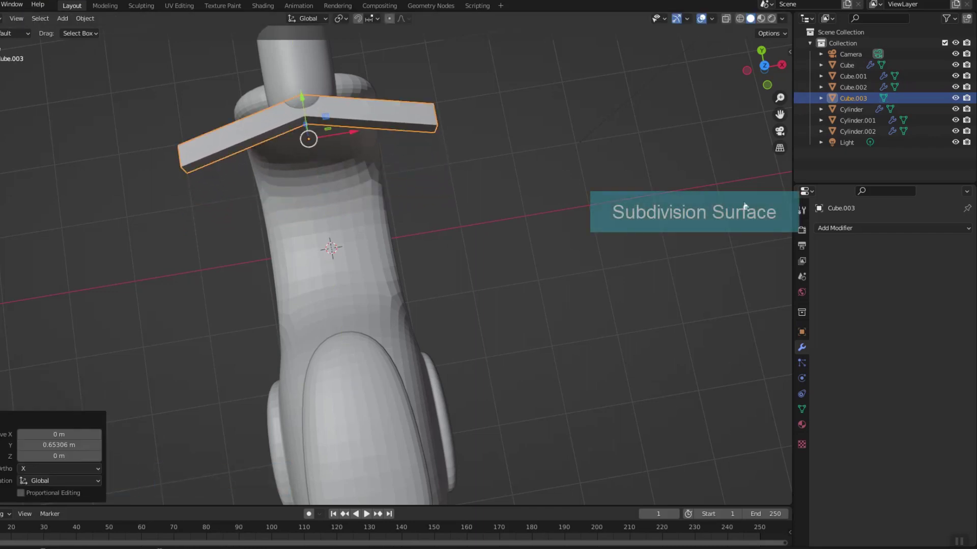
- Give the handlebar a Subdivision Surface modifier with a viewport level of 2, and shift it slightly forward along Y into the headlight
{"action": "left_click", "coordinate": [890, 228]}
{"action": "left_click", "coordinate": [766, 428]}
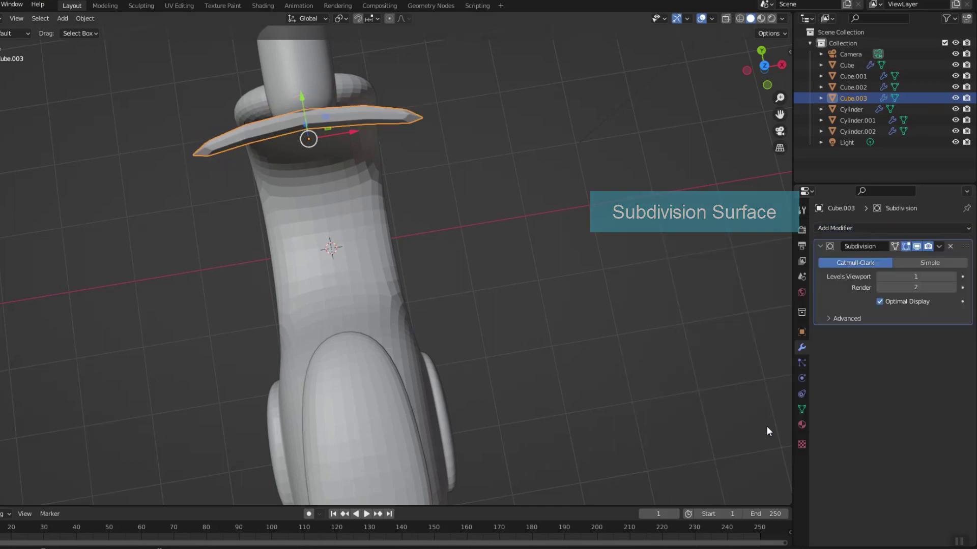
{"action": "middle_click_drag", "start_coordinate": [467, 322], "coordinate": [303, 178]}
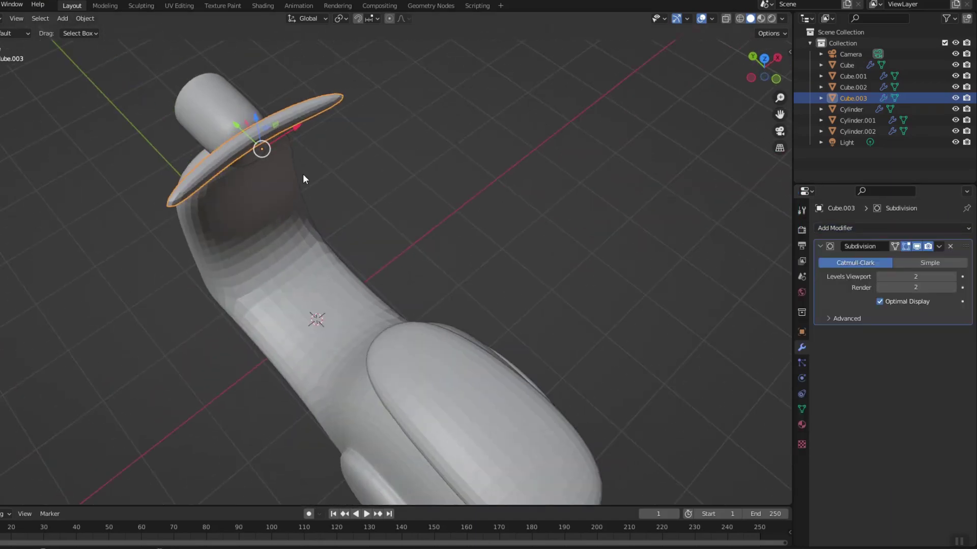
{"action": "left_click_drag", "start_coordinate": [237, 126], "coordinate": [228, 118]}
{"action": "middle_click_drag", "start_coordinate": [228, 118], "coordinate": [287, 319]}
- Add a loop cut on each half of the handlebar, slid fully to the outer ends to sharpen them
{"action": "key", "text": "Tab"}
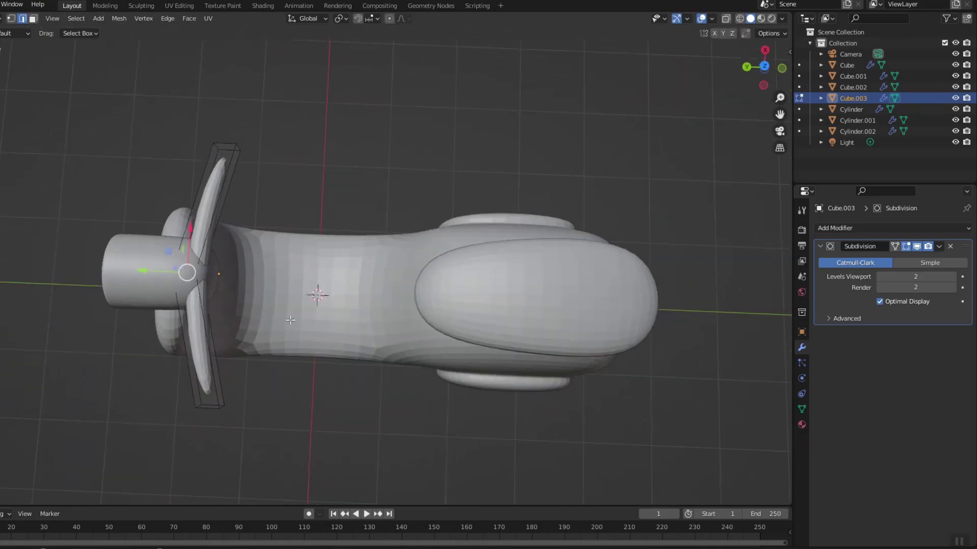
{"action": "key", "text": "ctrl+r"}
{"action": "left_click", "coordinate": [212, 199]}
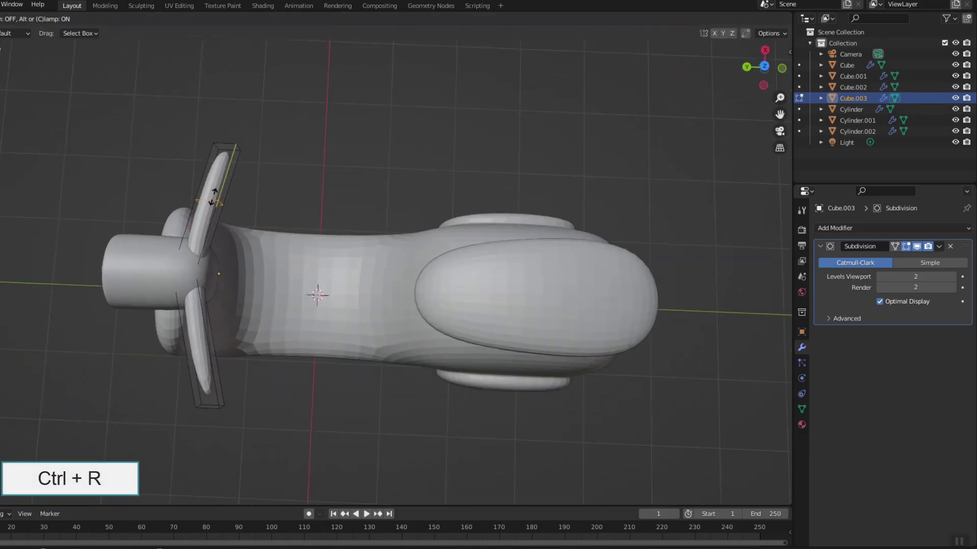
{"action": "left_click", "coordinate": [233, 133]}
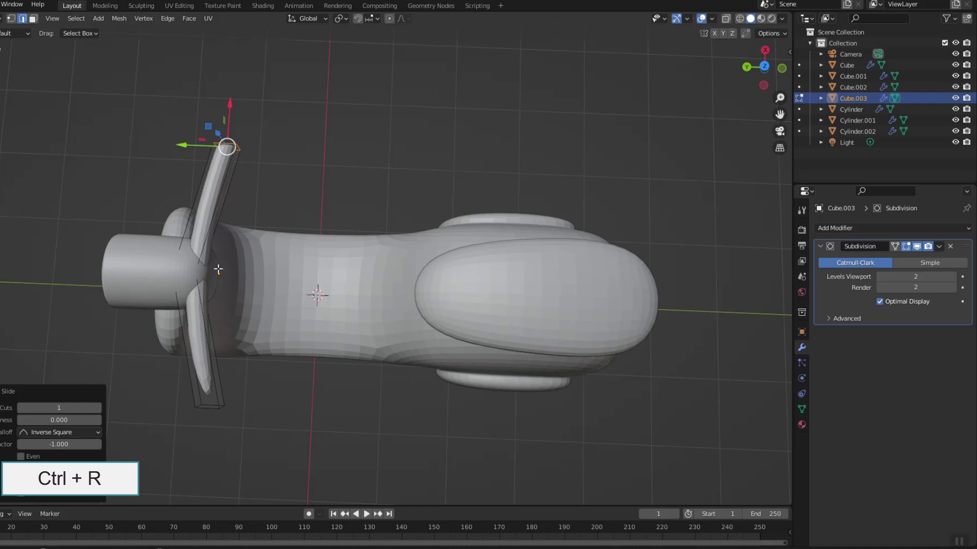
{"action": "left_click", "coordinate": [202, 332]}
{"action": "left_click", "coordinate": [223, 377]}
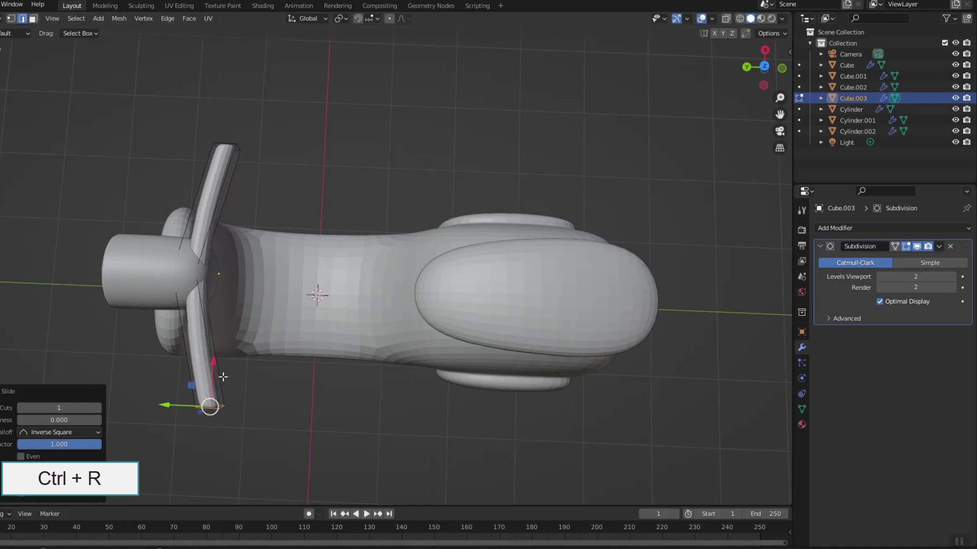
- Add another loop cut on each handlebar half, slid outward with factors of about -0.488 and 0.520, and leave Edit Mode
{"action": "left_click", "coordinate": [222, 208]}
{"action": "left_click", "coordinate": [222, 173]}
{"action": "key", "text": "ctrl+r"}
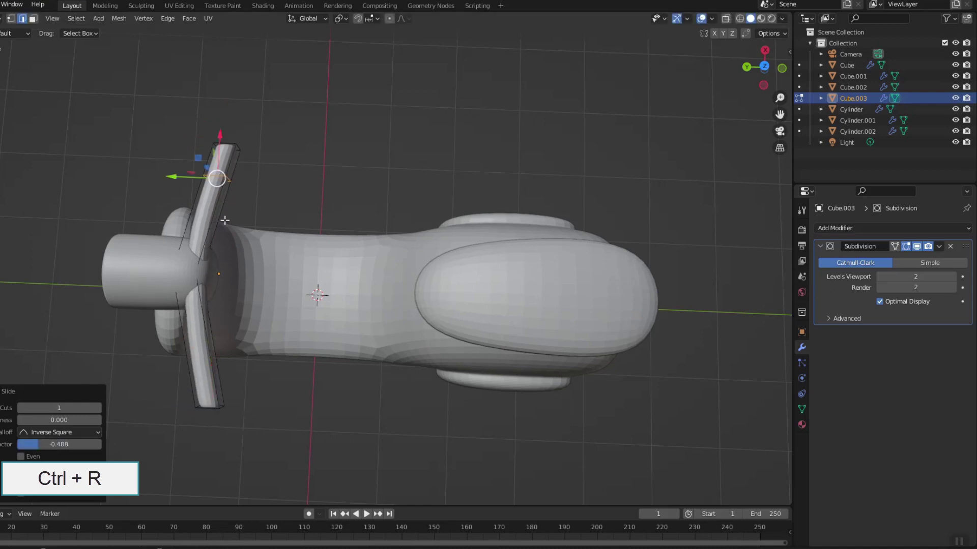
{"action": "left_click", "coordinate": [207, 392]}
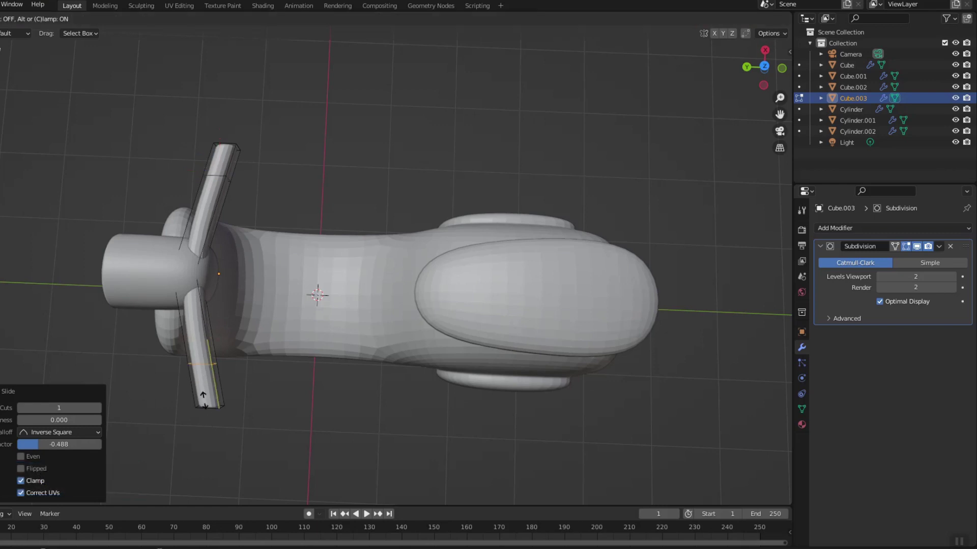
{"action": "left_click", "coordinate": [202, 411]}
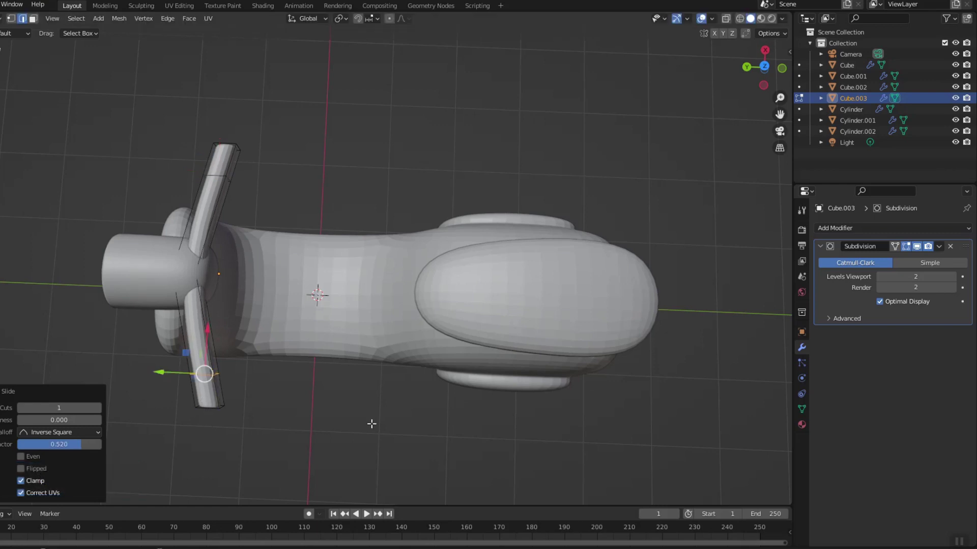
{"action": "key", "text": "Tab"}
- Set the render engine to Cycles with GPU Compute as the device, and show the viewport in Rendered shading
{"action": "key", "text": "KP_3"}
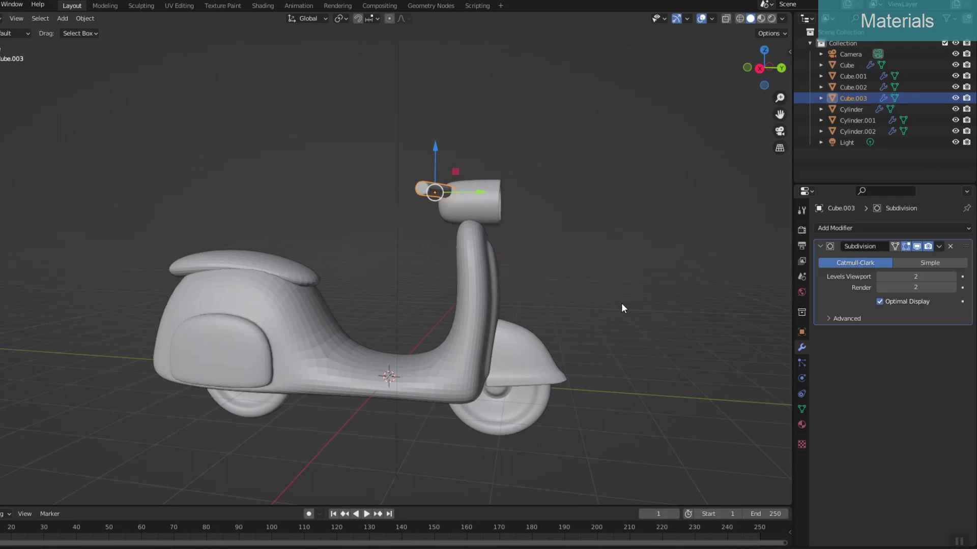
{"action": "left_click", "coordinate": [802, 230]}
{"action": "left_click", "coordinate": [898, 264]}
{"action": "left_click", "coordinate": [904, 256]}
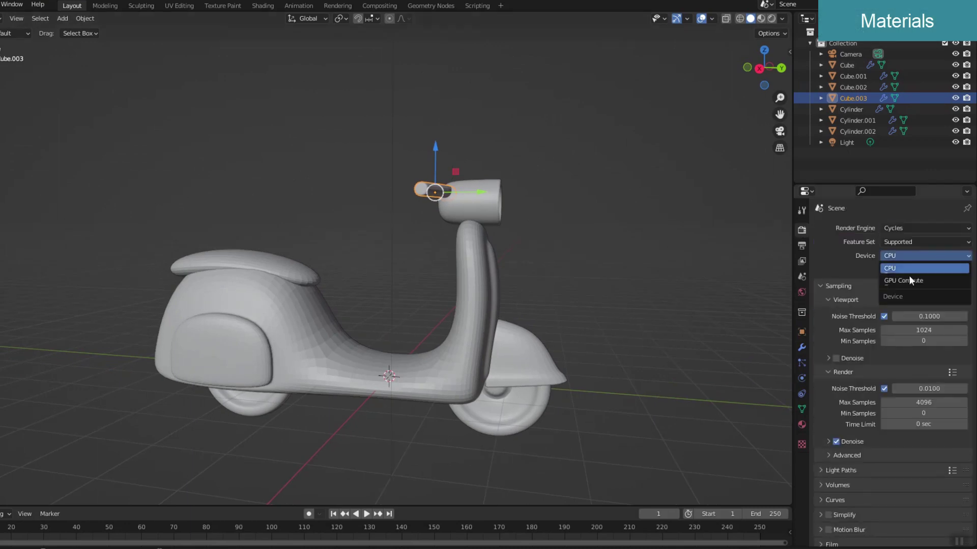
{"action": "left_click", "coordinate": [907, 279]}
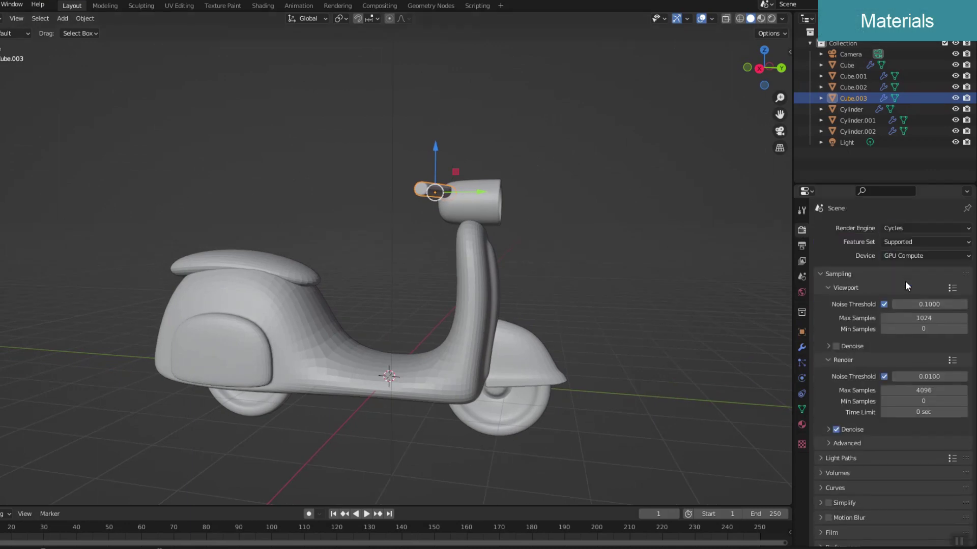
{"action": "left_click", "coordinate": [771, 19]}
- Select the seat, body, front fender, headlight and handlebar together, with the handlebar as the active object
{"action": "middle_click_drag", "start_coordinate": [375, 398], "coordinate": [300, 255]}
{"action": "left_click", "coordinate": [300, 255]}
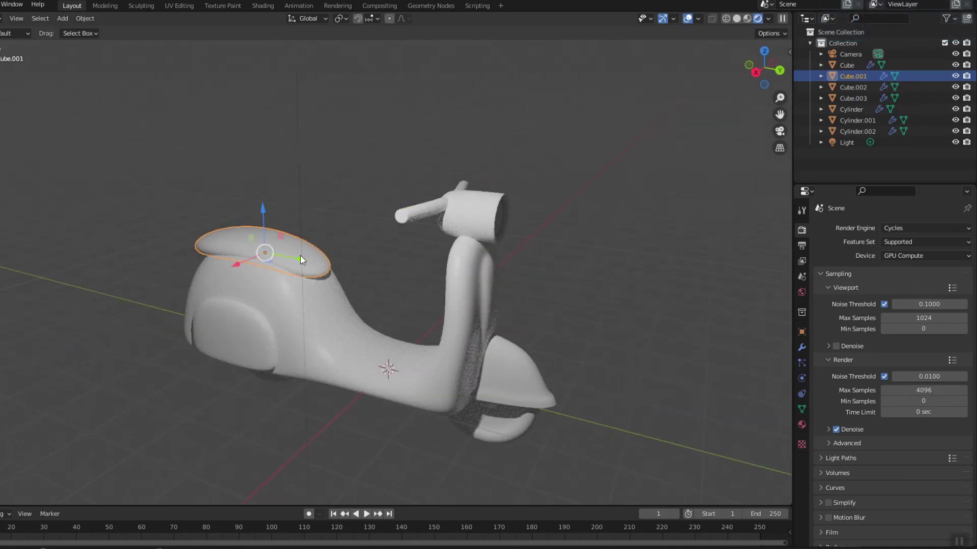
{"action": "left_click", "coordinate": [342, 346], "text": "shift"}
{"action": "left_click", "coordinate": [508, 374], "text": "shift"}
{"action": "left_click", "coordinate": [468, 203], "text": "shift"}
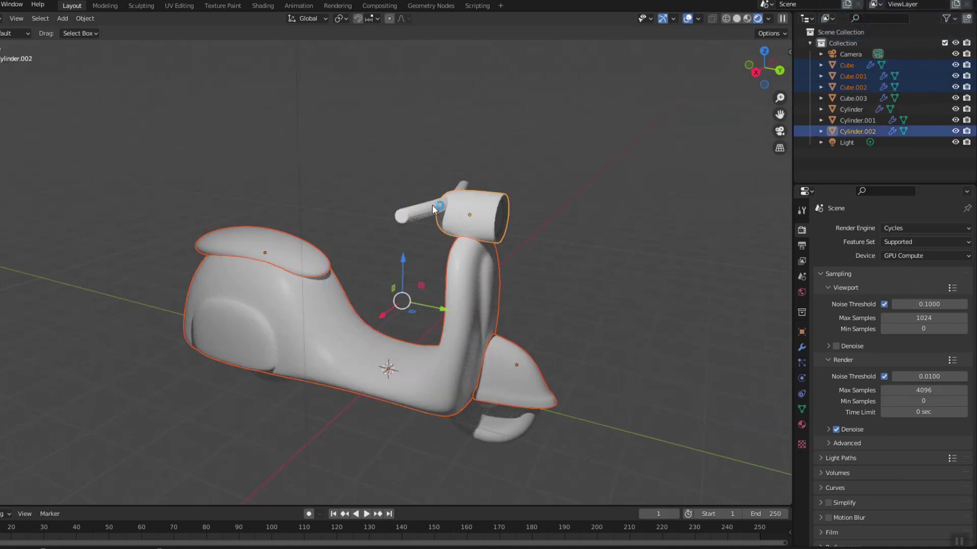
{"action": "left_click", "coordinate": [423, 209], "text": "shift"}
{"action": "right_click", "coordinate": [426, 211]}
{"action": "left_click", "coordinate": [426, 210]}
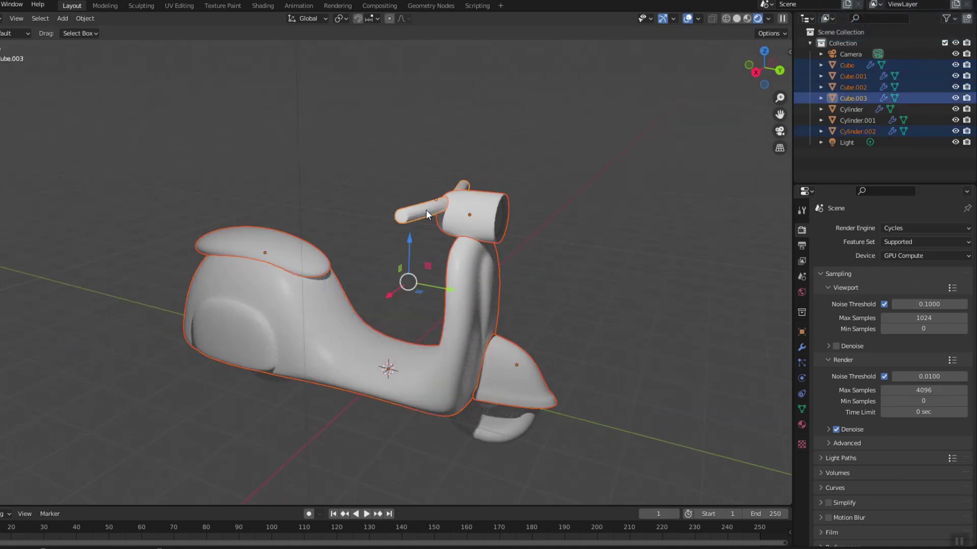
- Create a new material named yl on the handlebar and set its base color to yellow, hue about 0.10
{"action": "left_click", "coordinate": [802, 427]}
{"action": "left_click", "coordinate": [853, 276]}
{"action": "left_click", "coordinate": [874, 273]}
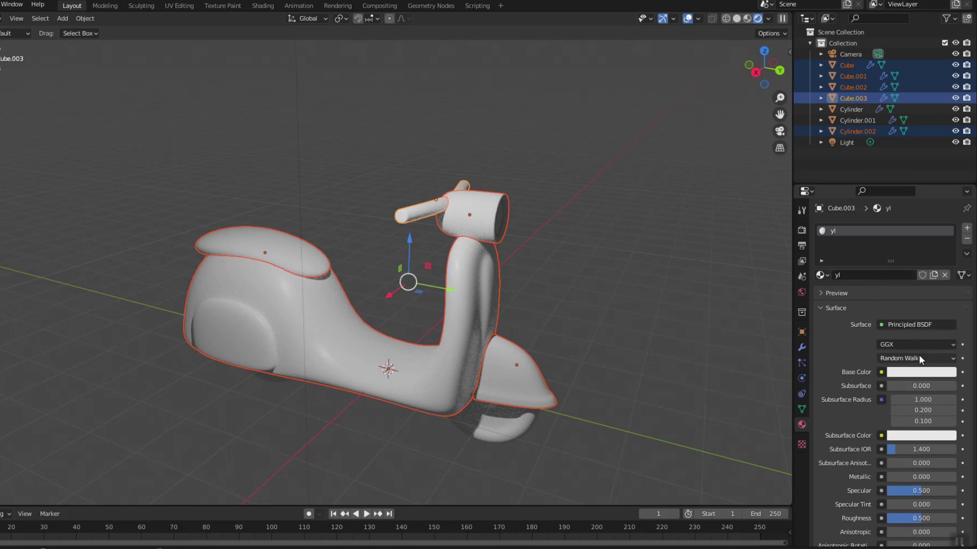
{"action": "left_click", "coordinate": [901, 372]}
{"action": "left_click_drag", "start_coordinate": [897, 258], "coordinate": [875, 275]}
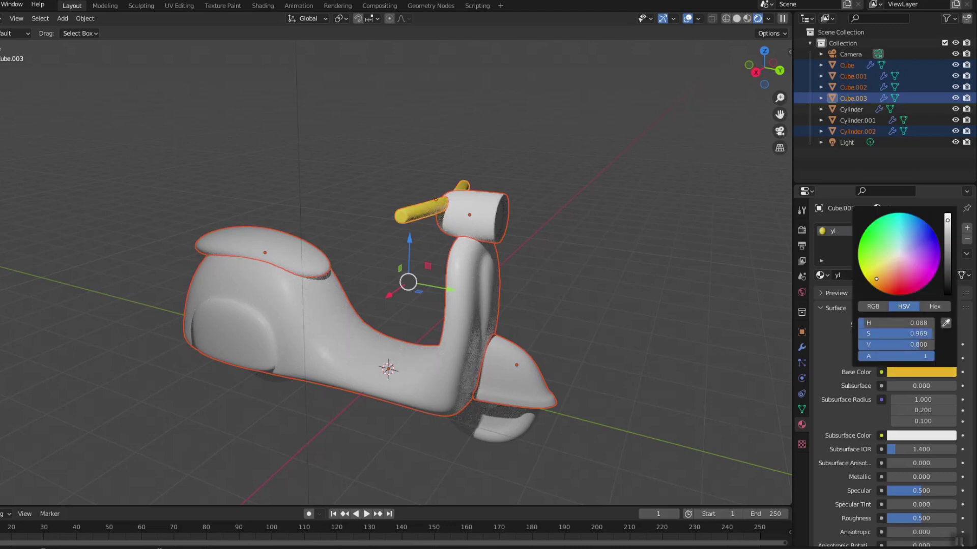
- Link the handlebar's yl material to the other selected scooter parts
{"action": "key", "text": "ctrl+l"}
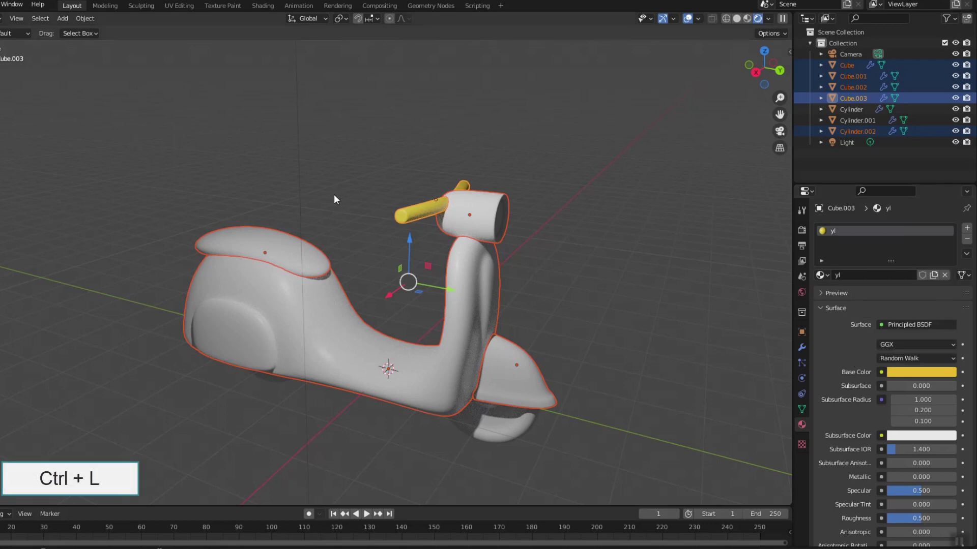
{"action": "key", "text": "ctrl+l"}
{"action": "left_click", "coordinate": [321, 224]}
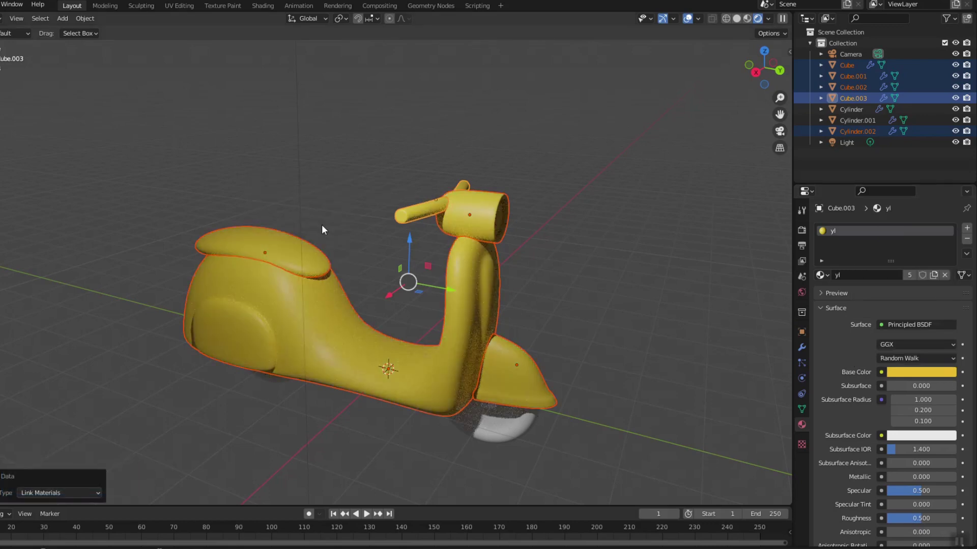
- Make the seat's yl material a separate single-user copy and set its base color to orange-red
{"action": "left_click", "coordinate": [280, 237]}
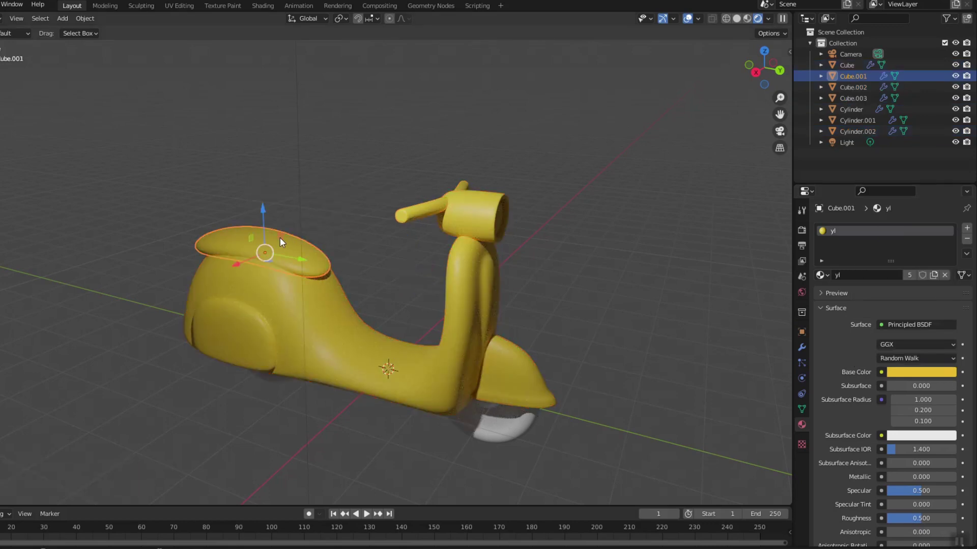
{"action": "left_click", "coordinate": [909, 274]}
{"action": "left_click", "coordinate": [918, 371]}
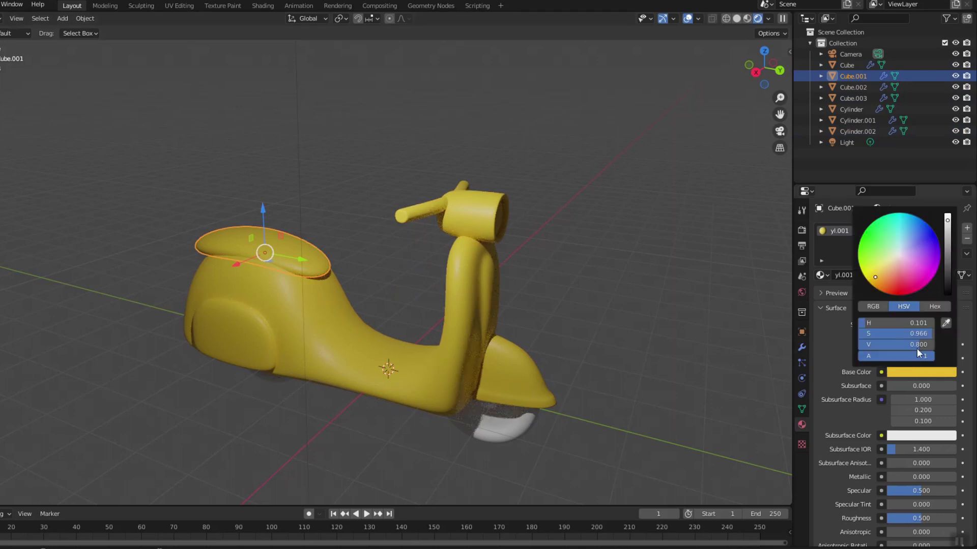
{"action": "left_click_drag", "start_coordinate": [885, 287], "coordinate": [889, 283]}
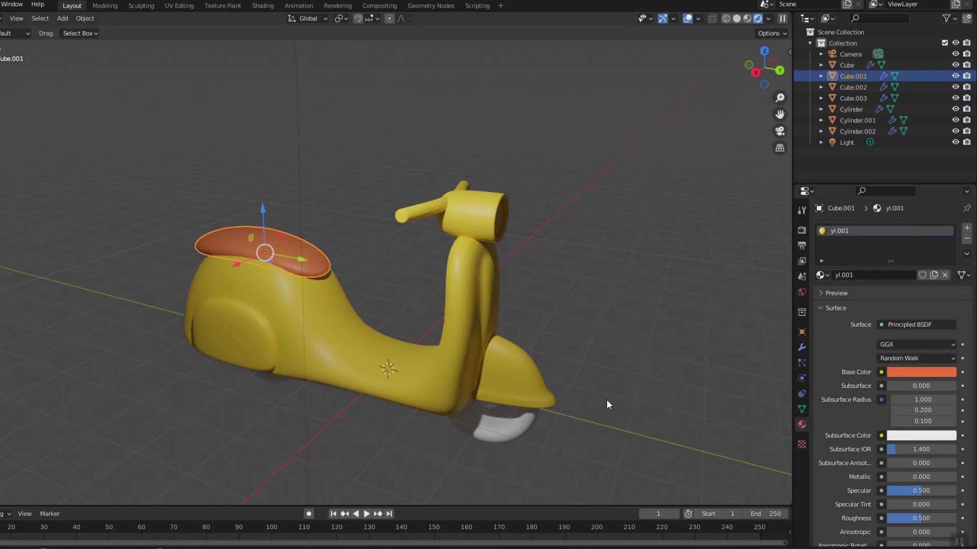
- Create a material named bl with a near-black base color of value about 0.017 on one wheel, and link it to both wheels
{"action": "middle_click_drag", "start_coordinate": [517, 450], "coordinate": [525, 419]}
{"action": "left_click", "coordinate": [525, 419]}
{"action": "left_click", "coordinate": [301, 453], "text": "shift"}
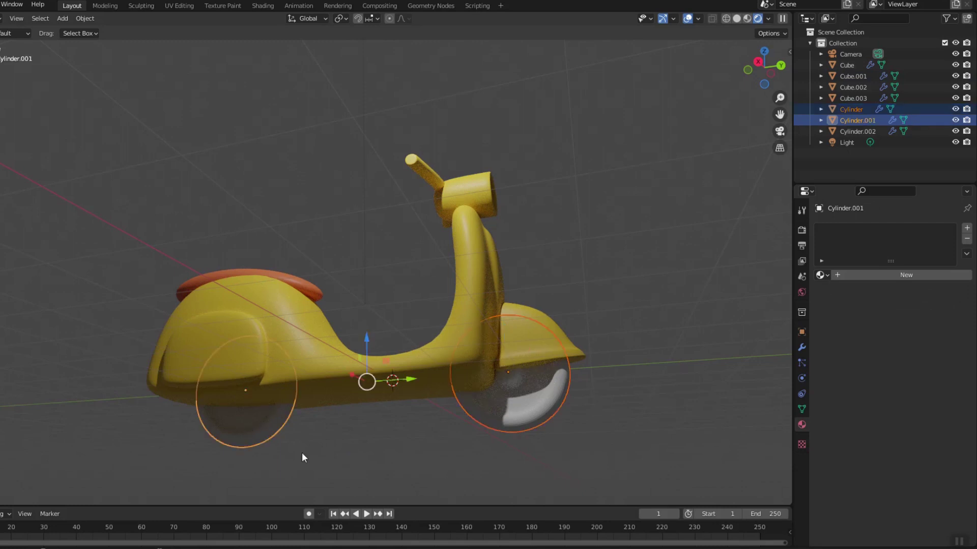
{"action": "left_click", "coordinate": [867, 277]}
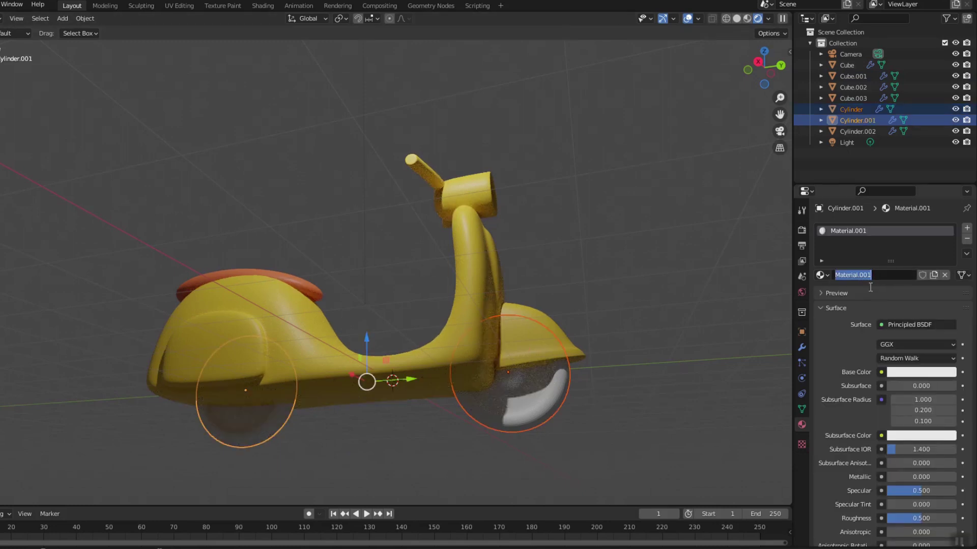
{"action": "key", "text": "Return"}
{"action": "left_click", "coordinate": [905, 374]}
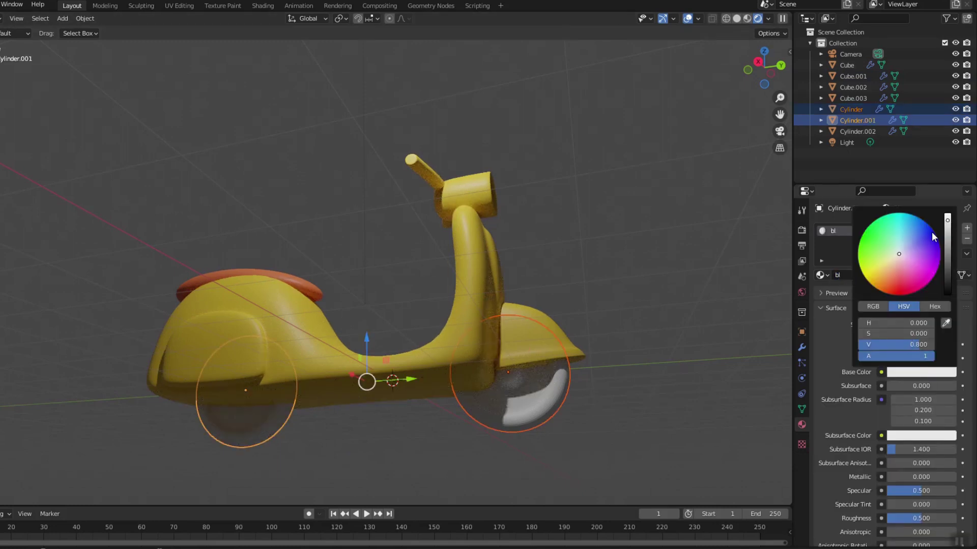
{"action": "left_click_drag", "start_coordinate": [918, 345], "coordinate": [859, 344]}
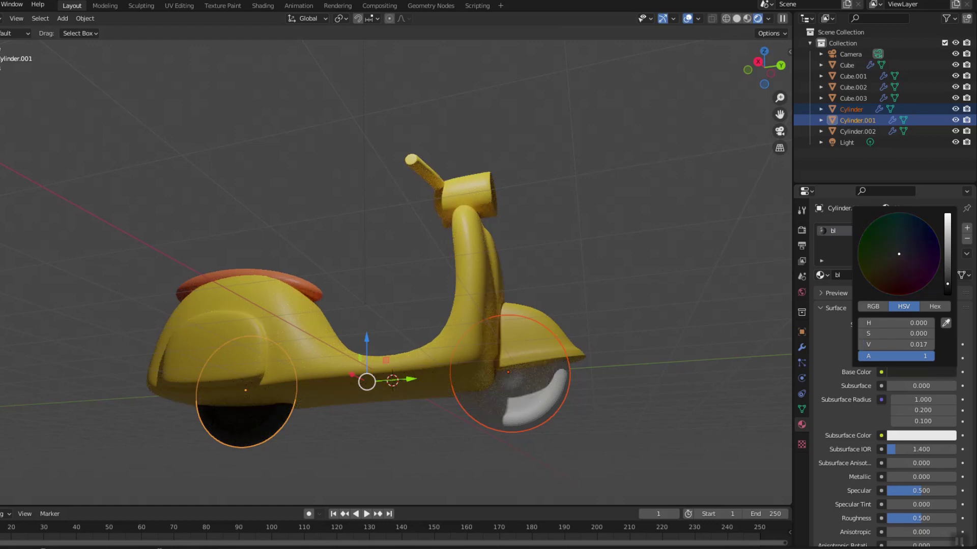
{"action": "key", "text": "ctrl+l"}
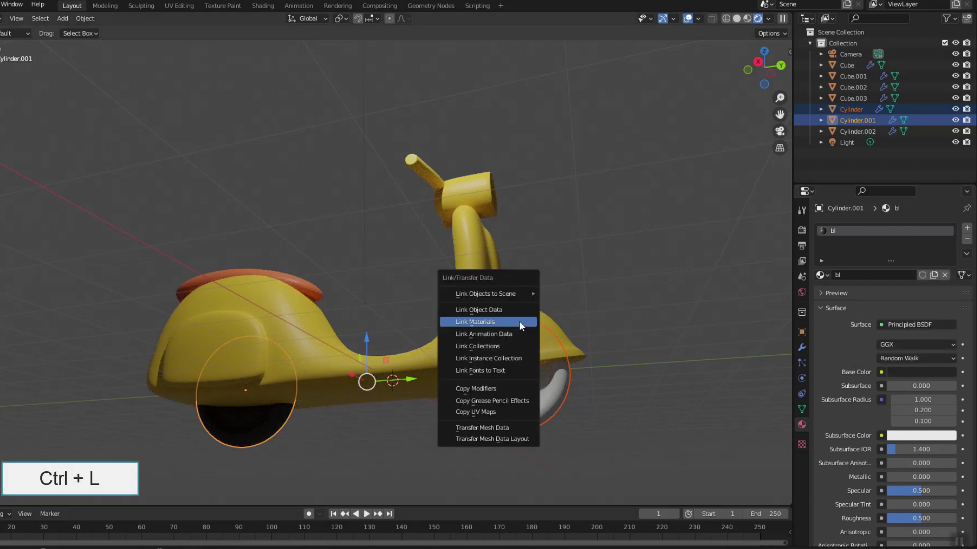
{"action": "left_click", "coordinate": [516, 322]}
- In Edit Mode on the handlebar, add a second material slot holding the existing bl material
{"action": "middle_click_drag", "start_coordinate": [516, 322], "coordinate": [416, 209]}
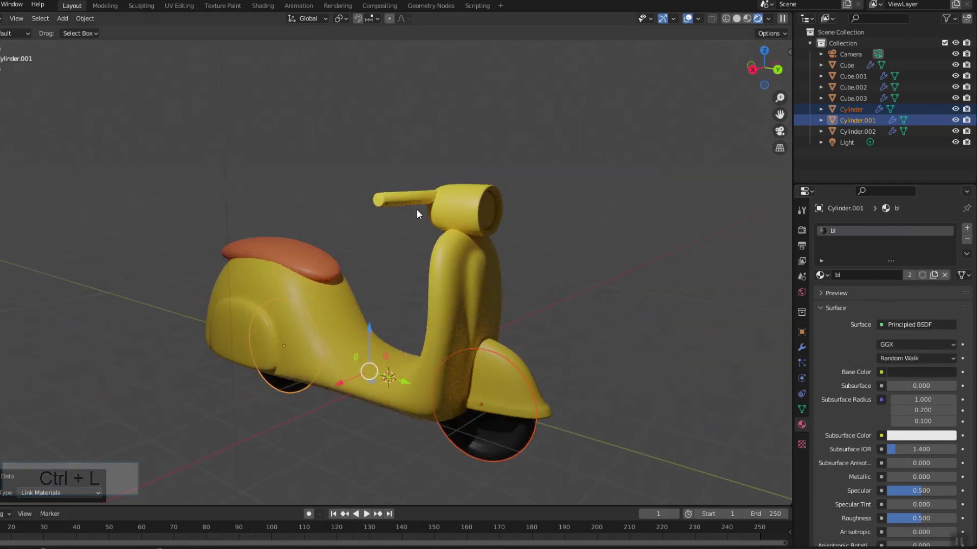
{"action": "left_click", "coordinate": [397, 200]}
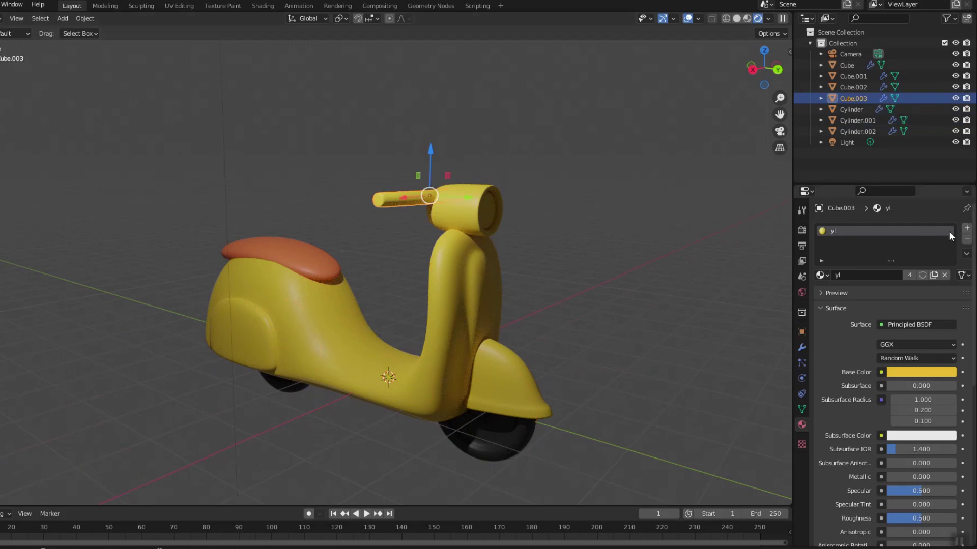
{"action": "key", "text": "Tab"}
{"action": "left_click", "coordinate": [966, 228]}
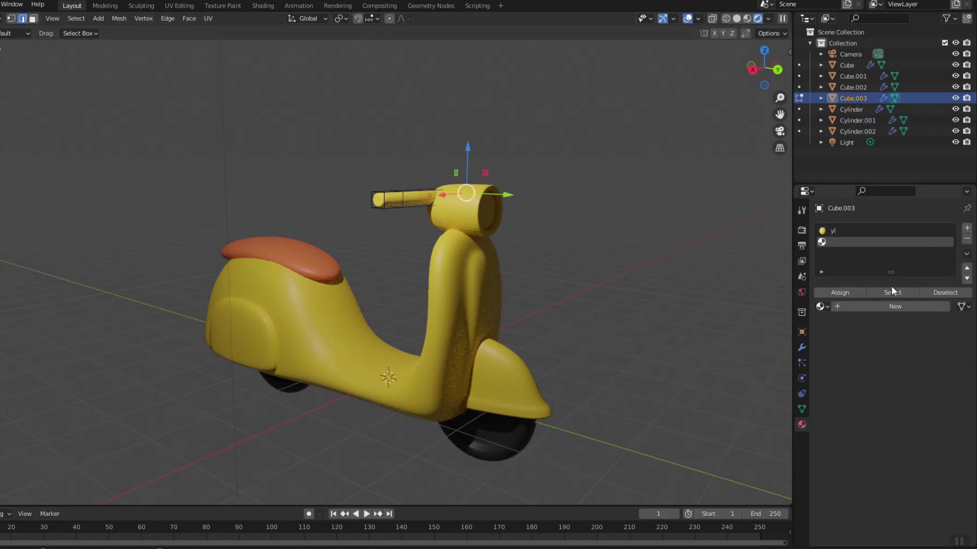
{"action": "left_click", "coordinate": [829, 307]}
{"action": "left_click", "coordinate": [837, 323]}
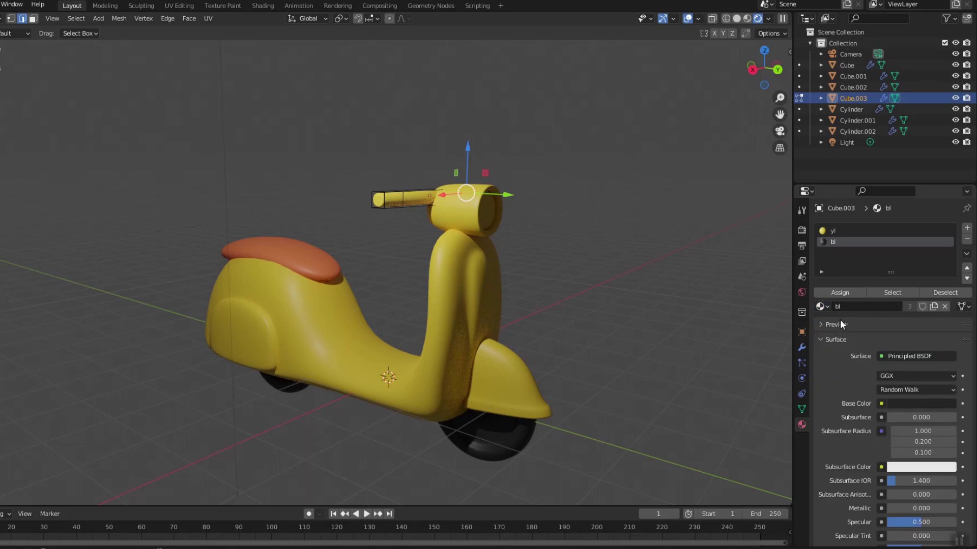
- Select both handlebar end faces, grow the selection once to cover the grips, assign bl to them, and leave Edit Mode
{"action": "middle_click_drag", "start_coordinate": [603, 327], "coordinate": [399, 229]}
{"action": "left_click", "coordinate": [399, 229]}
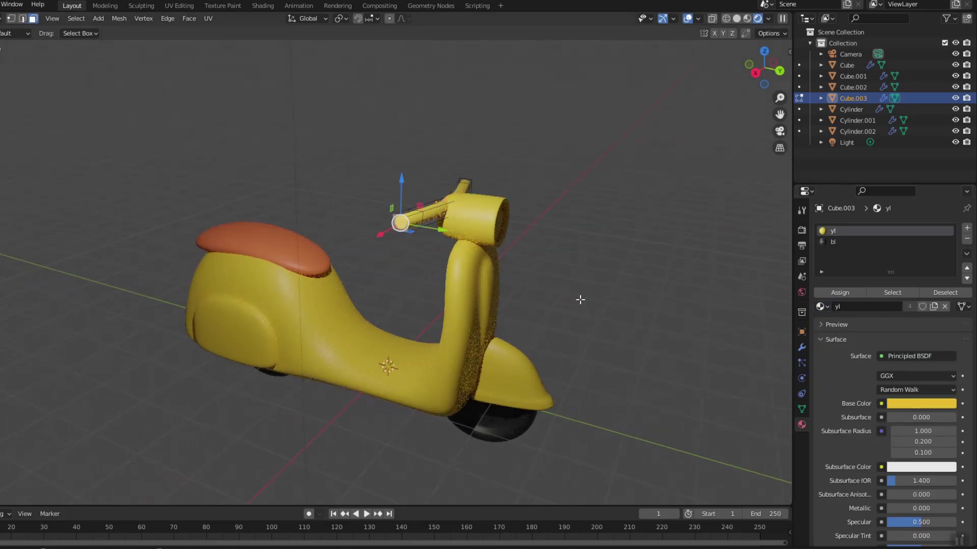
{"action": "middle_click_drag", "start_coordinate": [580, 298], "coordinate": [420, 283]}
{"action": "middle_click_drag", "start_coordinate": [478, 397], "coordinate": [565, 422]}
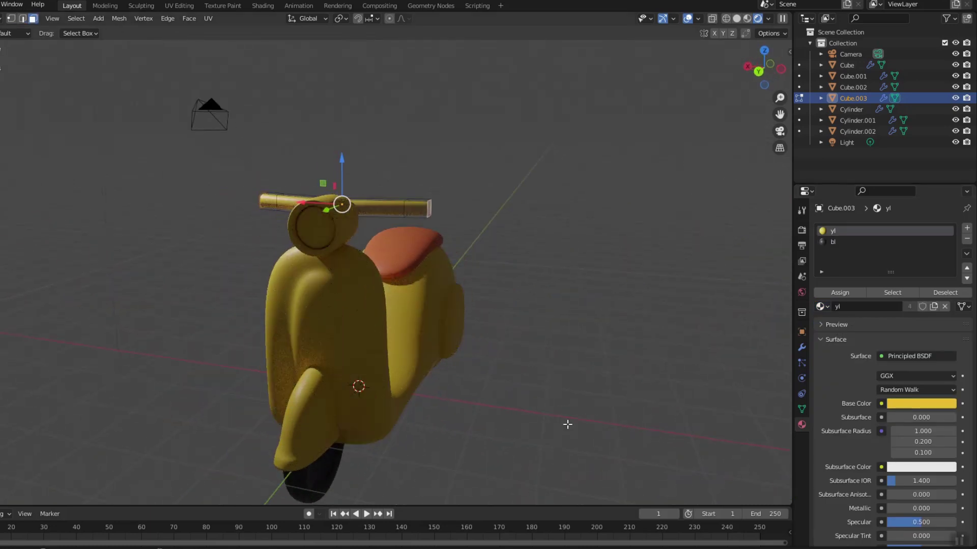
{"action": "key", "text": "ctrl+KP_Add"}
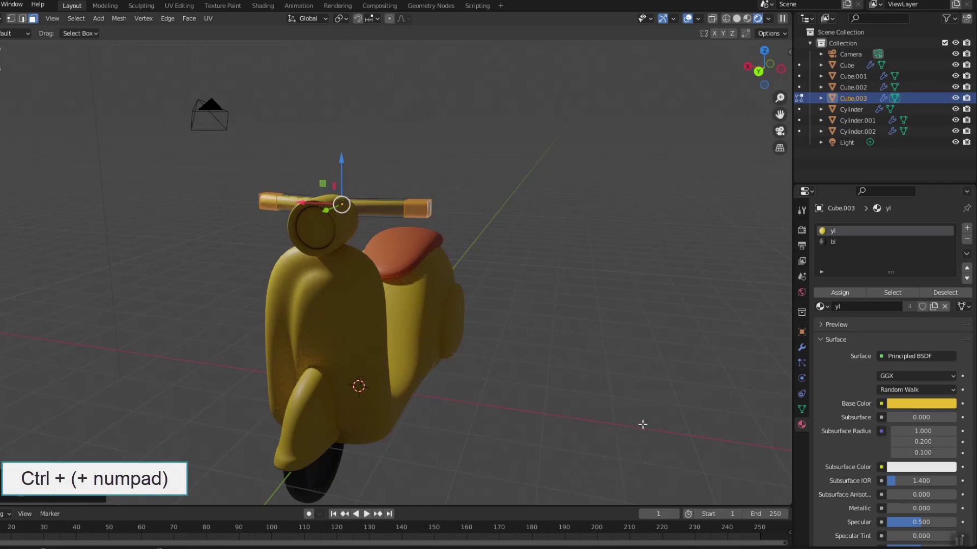
{"action": "left_click", "coordinate": [832, 242]}
{"action": "left_click", "coordinate": [837, 292]}
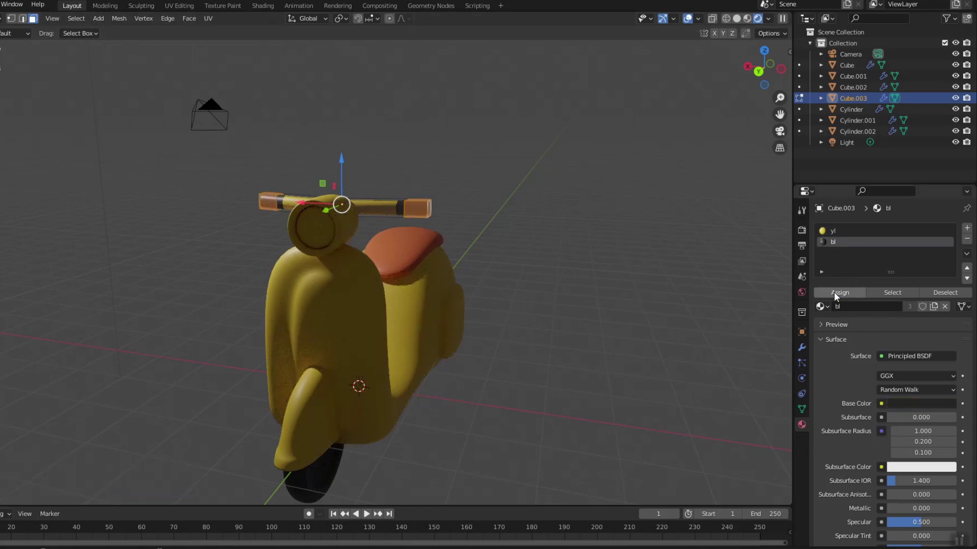
{"action": "middle_click_drag", "start_coordinate": [662, 306], "coordinate": [548, 362]}
{"action": "key", "text": "Tab"}
- In Edit Mode on the headlight, select the front lens face and grow the selection once
{"action": "left_click", "coordinate": [496, 225]}
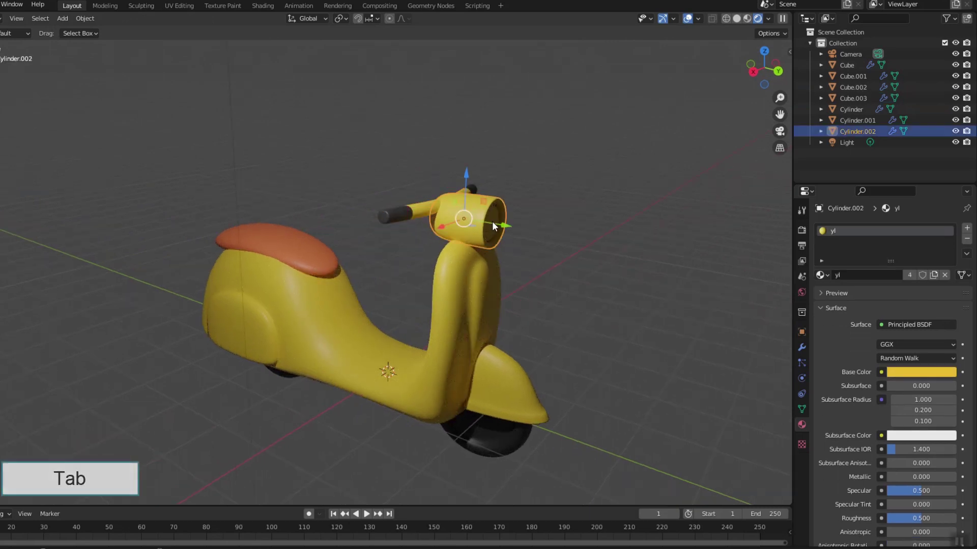
{"action": "key", "text": "Tab"}
{"action": "middle_click_drag", "start_coordinate": [551, 275], "coordinate": [514, 288]}
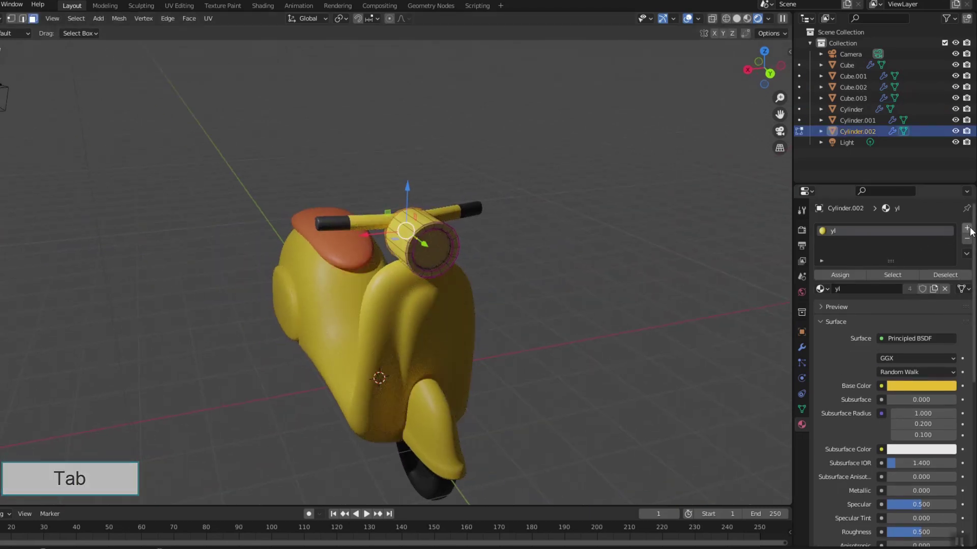
{"action": "left_click", "coordinate": [432, 252]}
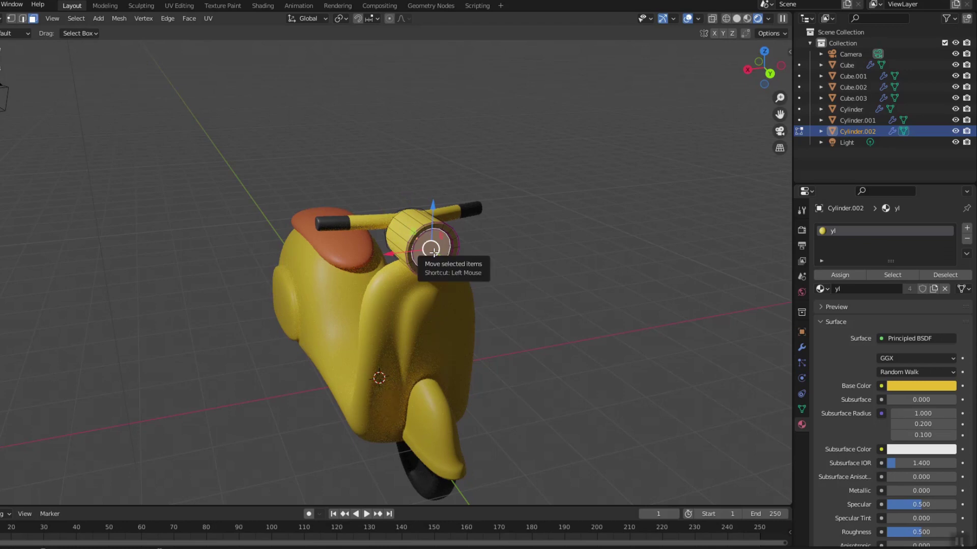
{"action": "key", "text": "ctrl+KP_Add"}
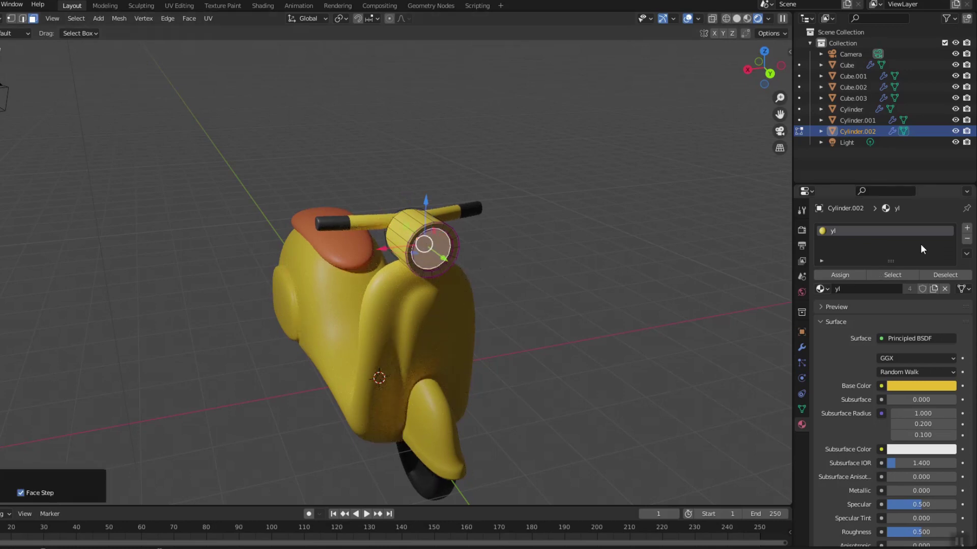
- Add a second slot with a new Emission material of strength 10, assign it to the selected lens faces, and leave Edit Mode
{"action": "left_click", "coordinate": [967, 228]}
{"action": "left_click", "coordinate": [838, 307]}
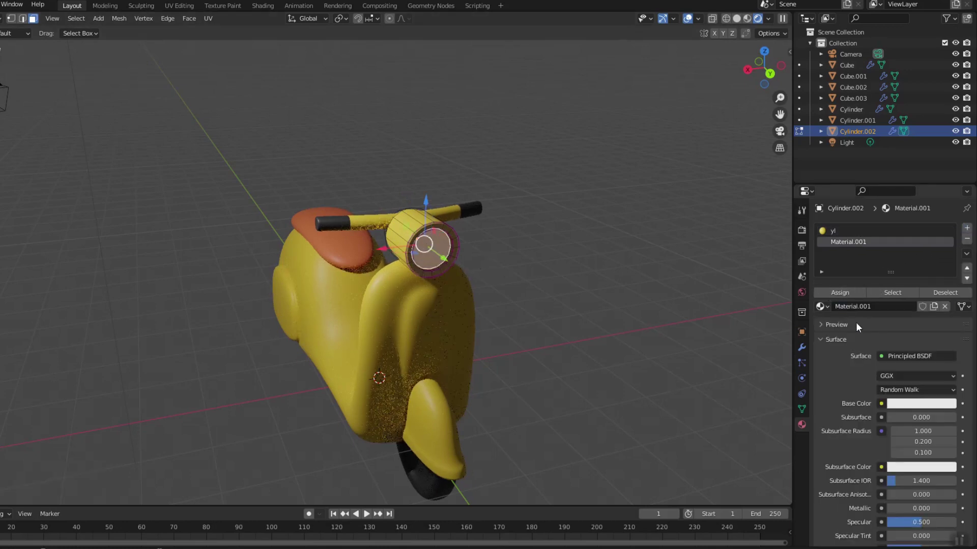
{"action": "left_click", "coordinate": [896, 355]}
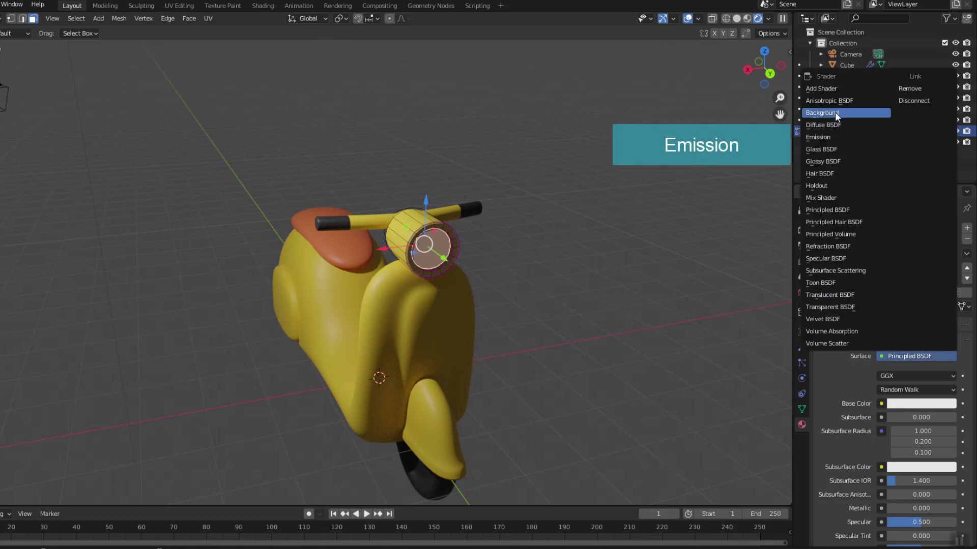
{"action": "left_click", "coordinate": [827, 136]}
{"action": "left_click", "coordinate": [894, 389]}
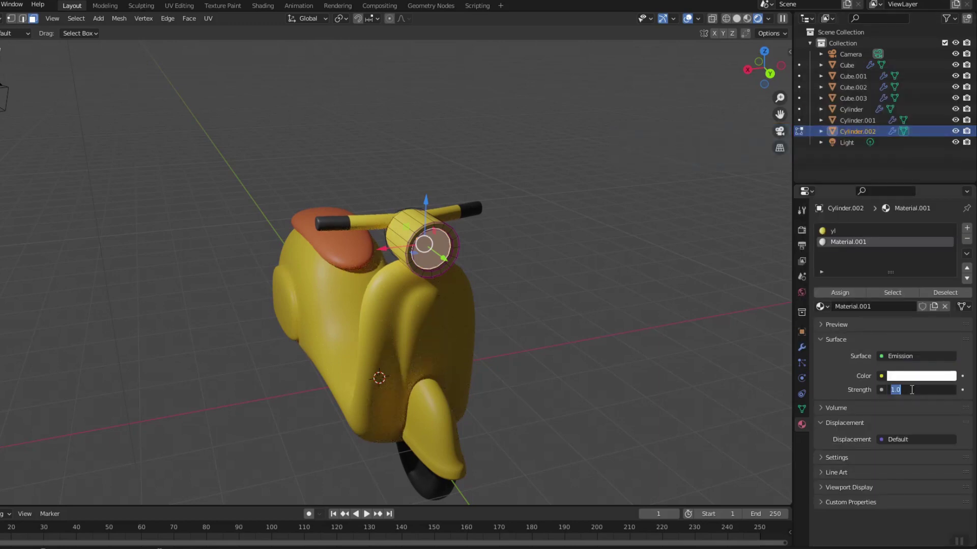
{"action": "type", "text": "10"}
{"action": "key", "text": "Return"}
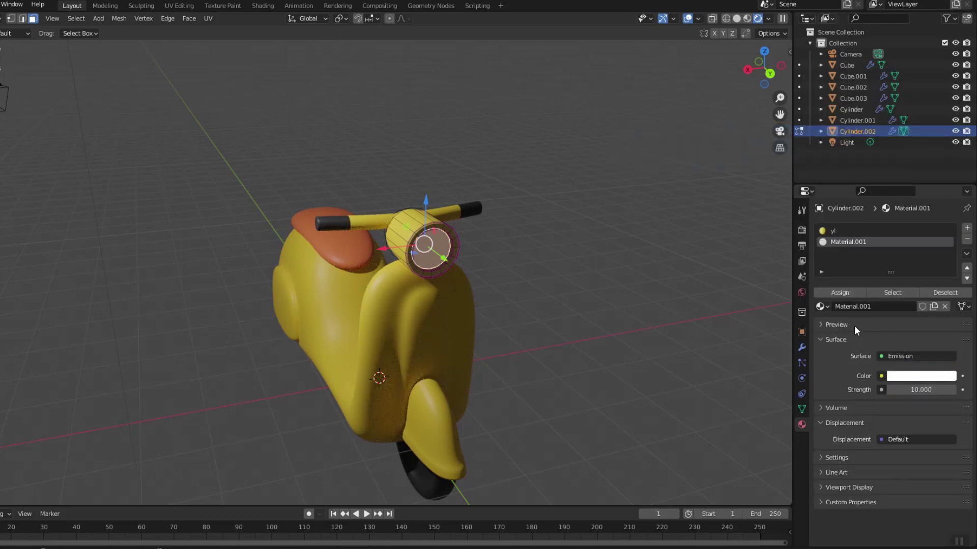
{"action": "left_click", "coordinate": [839, 292]}
{"action": "key", "text": "Tab"}
{"action": "middle_click_drag", "start_coordinate": [551, 358], "coordinate": [541, 388]}
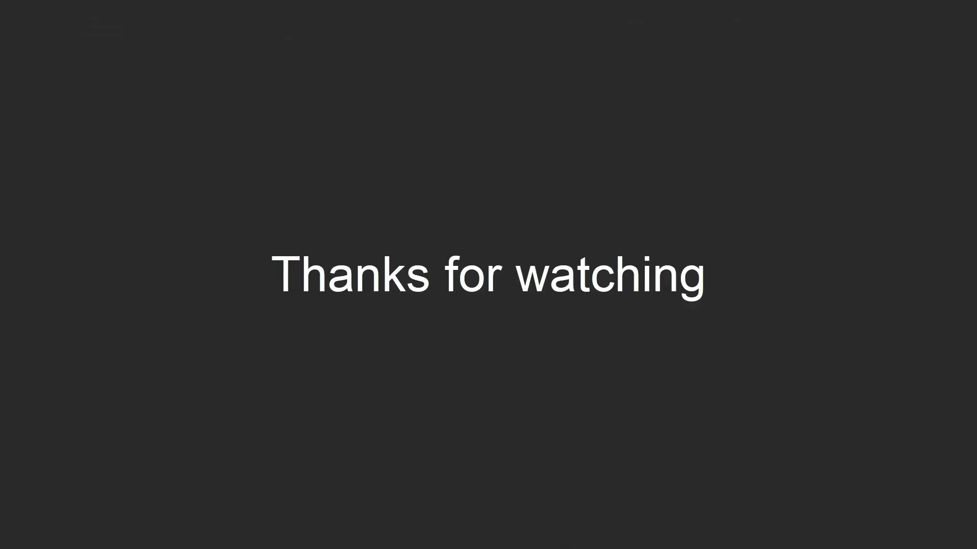